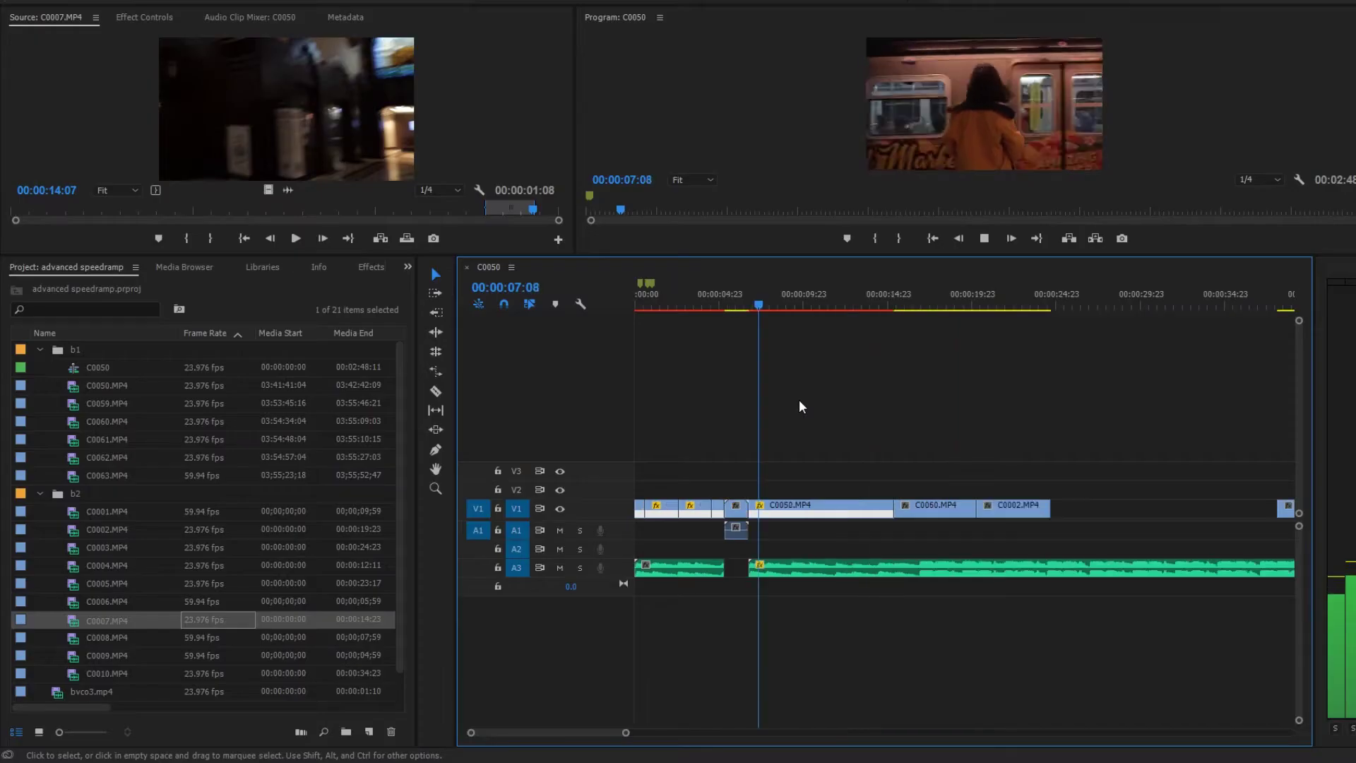
- Restart playback of the sequence from its beginning
key("space")
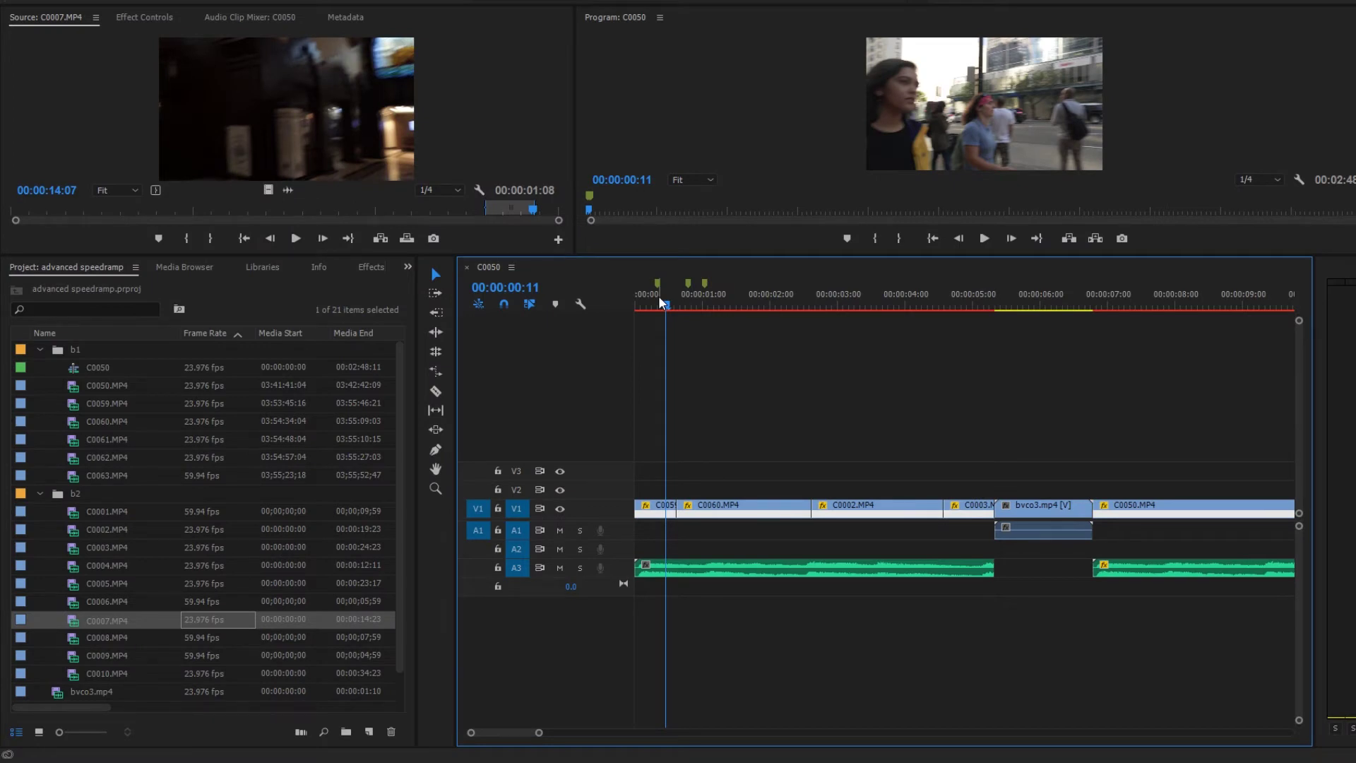
left_click(659, 300)
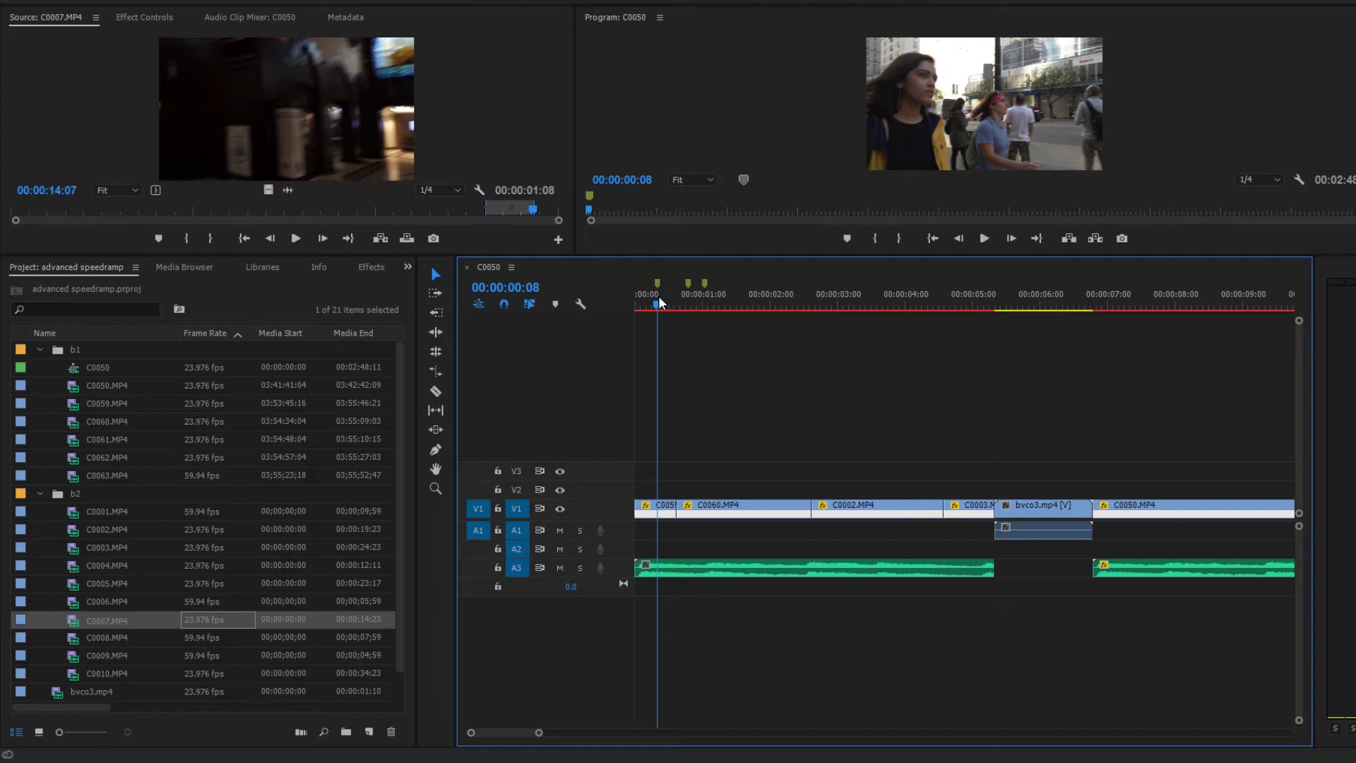
key("space")
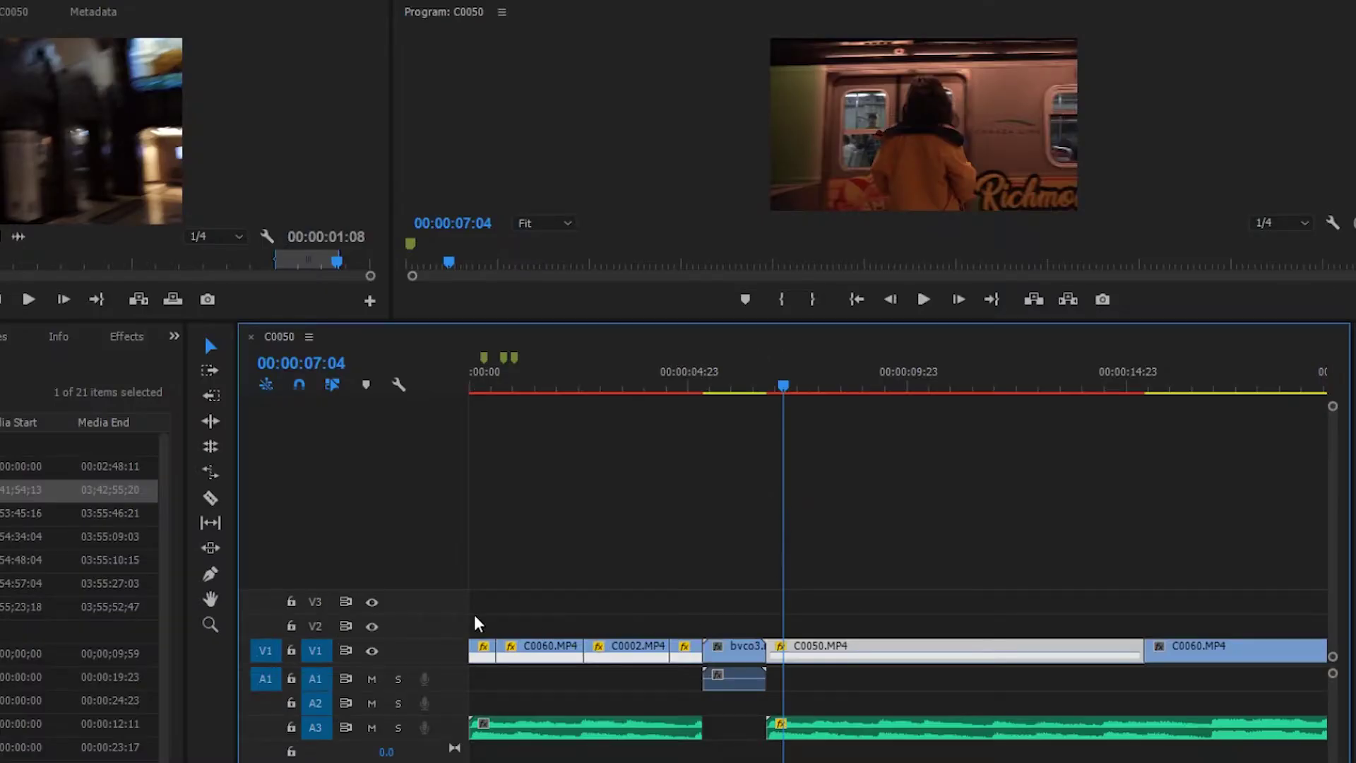
- Enlarge Video 1 so the clips' speed-ramp curves show, and zoom the timeline in
left_click_drag(443, 639, 456, 569)
key("=")
key("=")
key("minus")
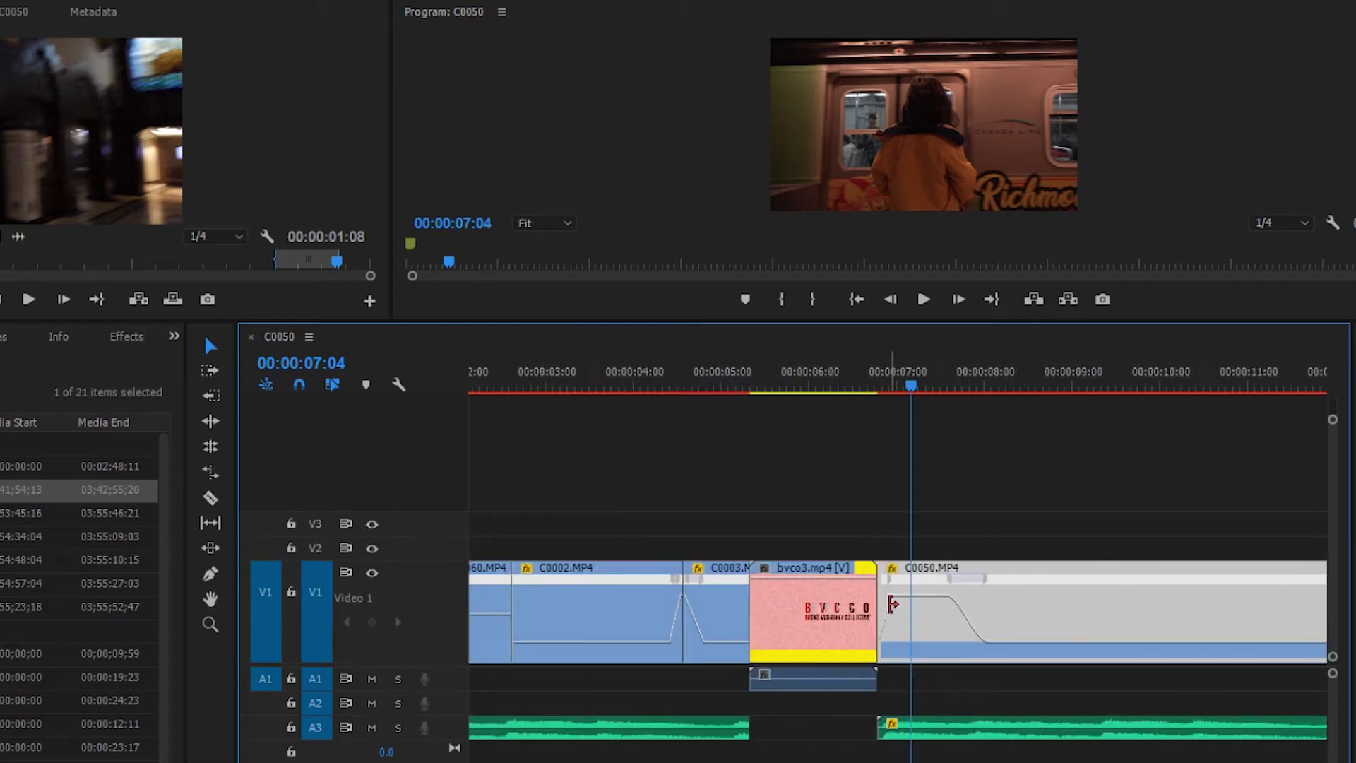
key("=")
- Replay the speed-ramp cut into C0050.MP4 from about 00:00:06:20, zoomed in on the transition
left_click(857, 381)
key("space")
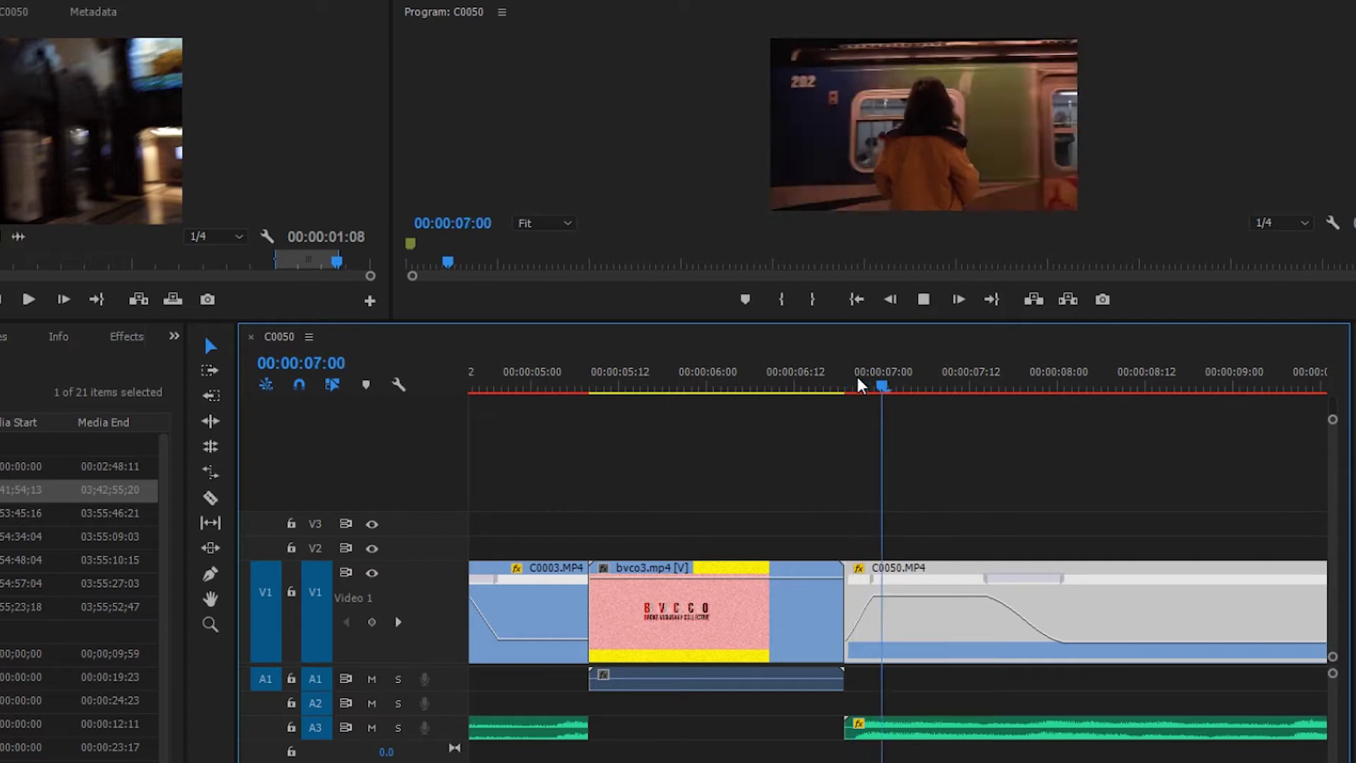
key("minus")
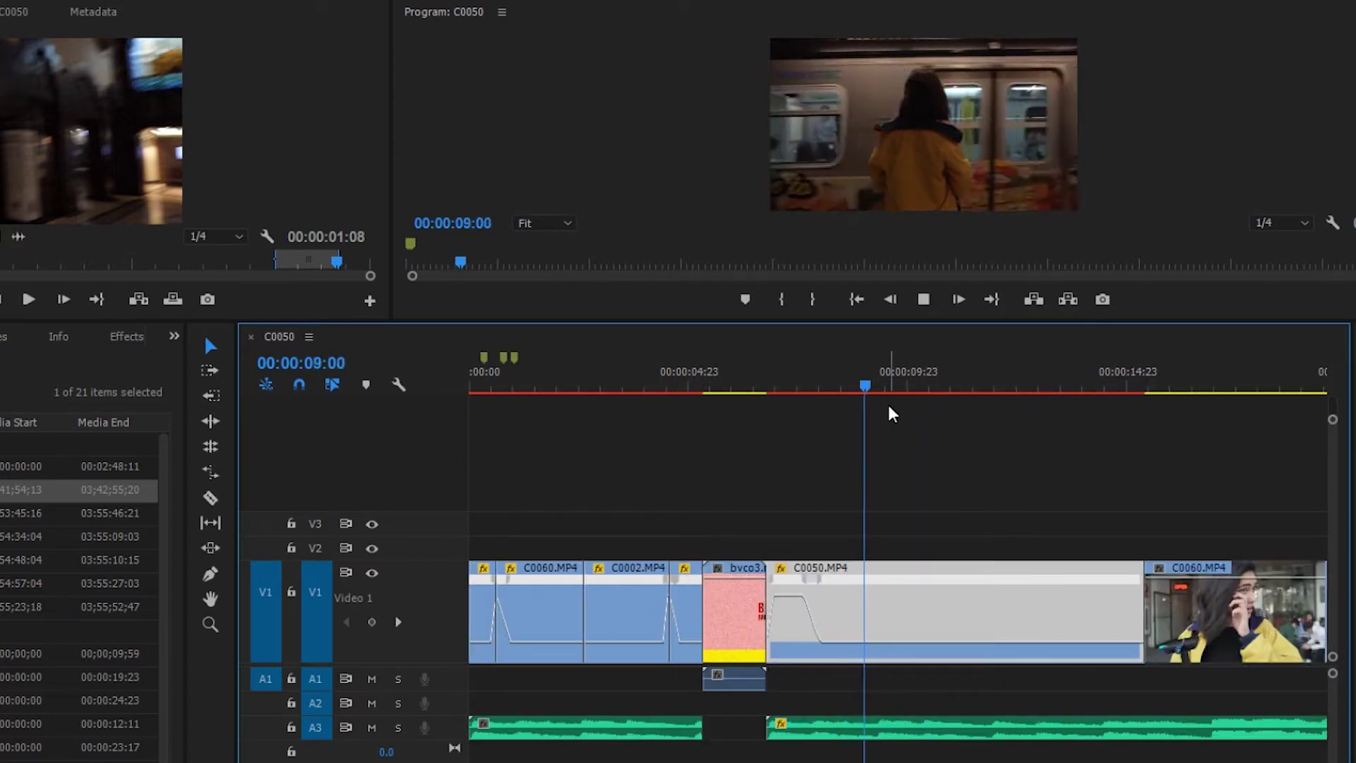
left_click_drag(891, 387, 774, 385)
key("space")
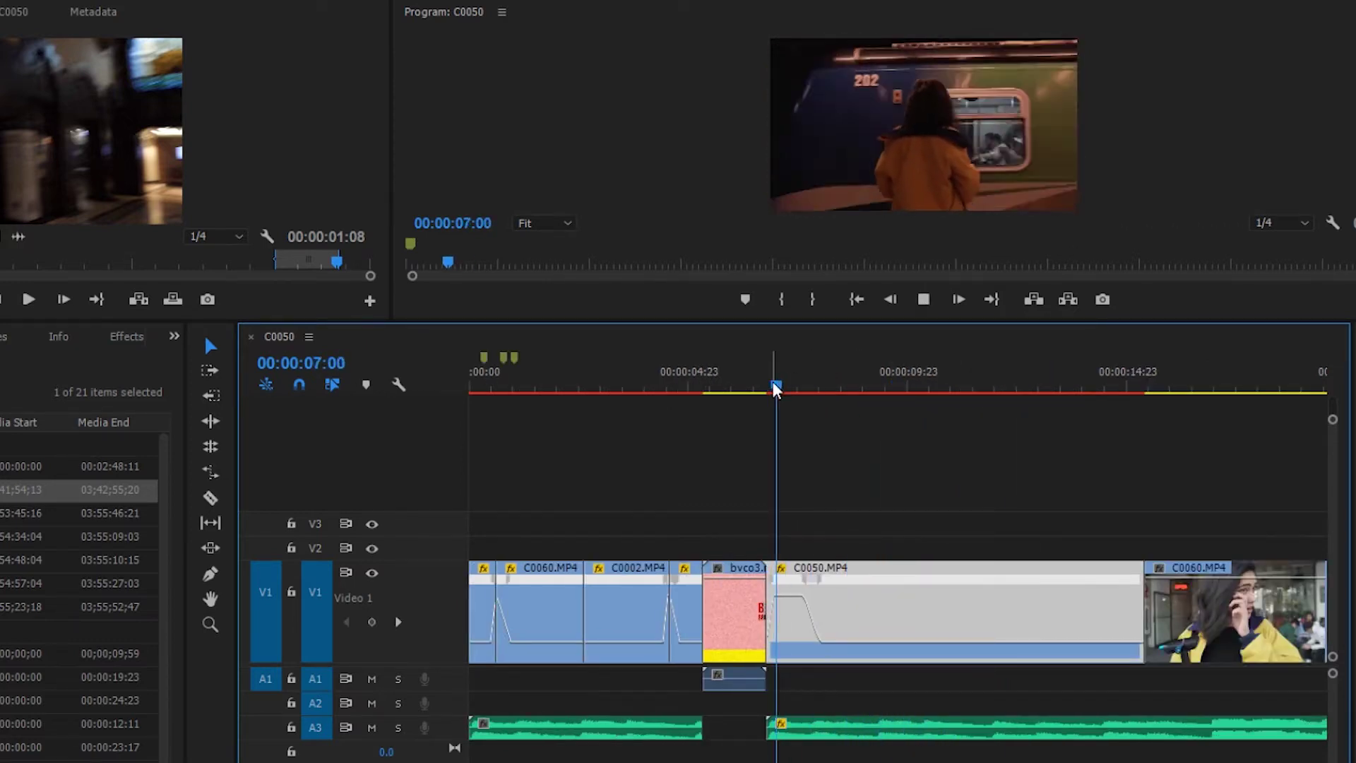
key("space")
key("equal")
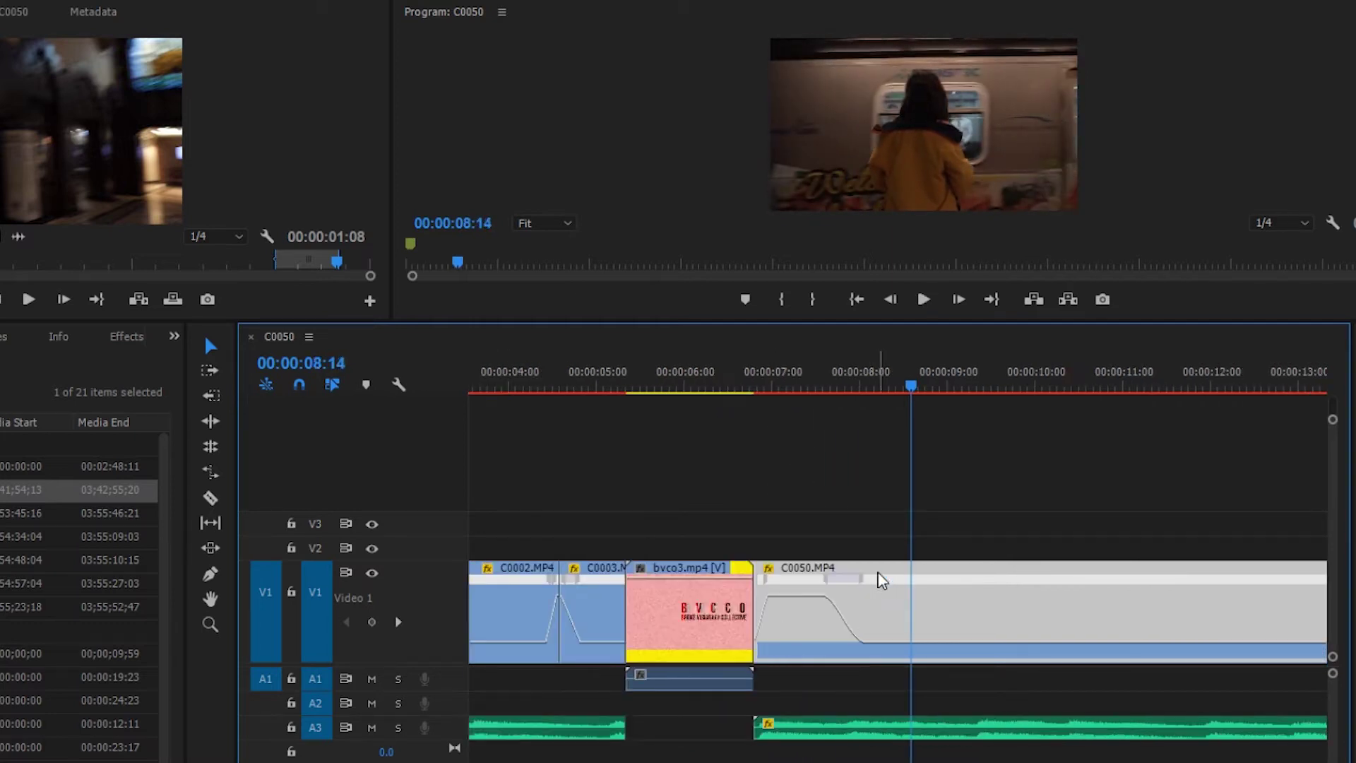
right_click(892, 613)
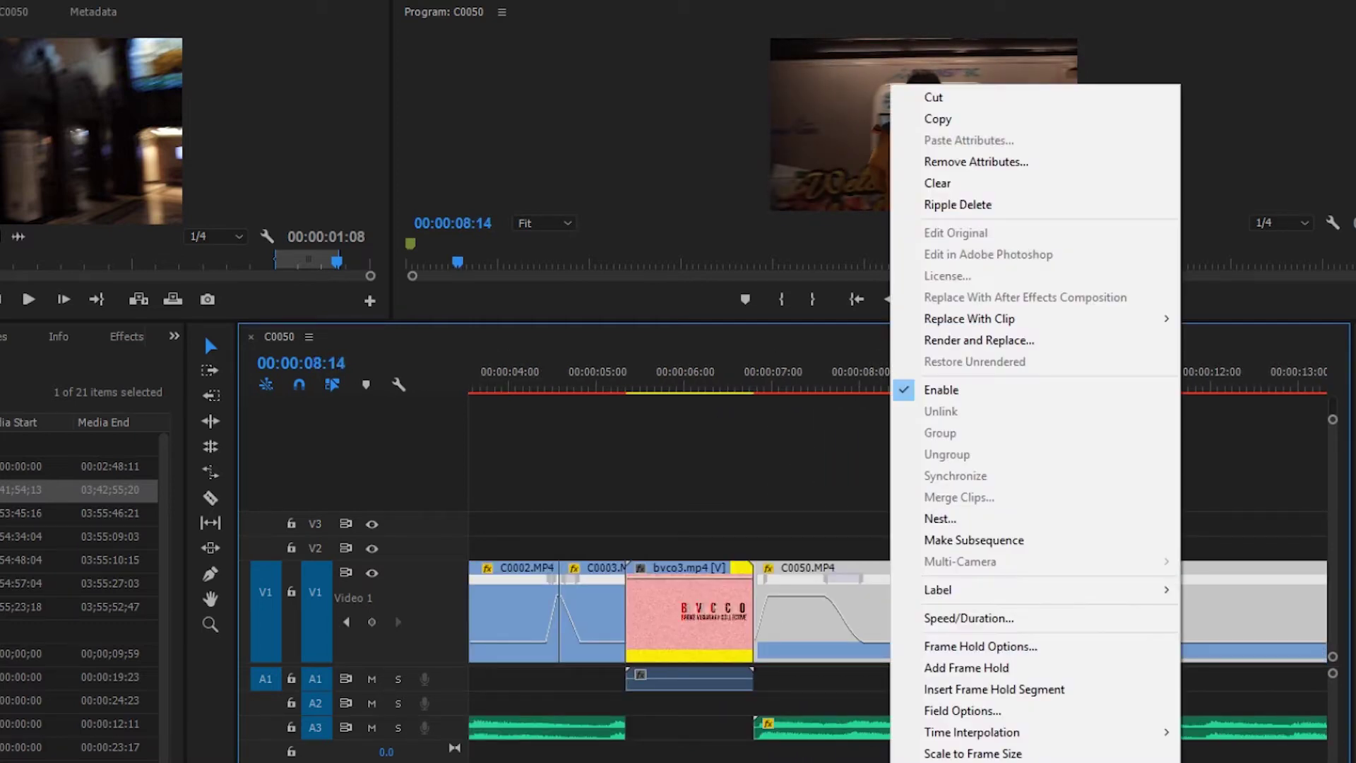
- Test C0050.MP4's speed rubber band, return it to about 100%, and cue the clip's start
left_click(824, 445)
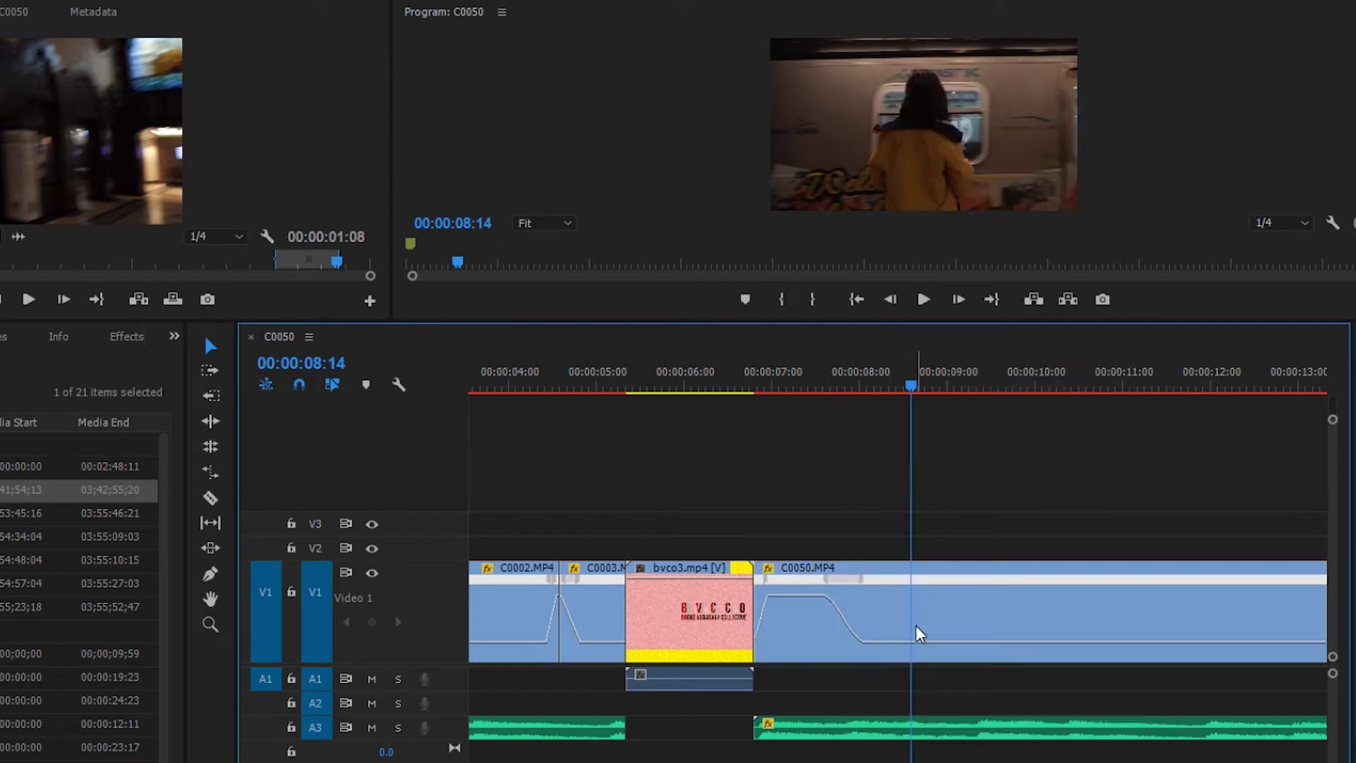
mouse_move(922, 642)
left_mouse_down()
mouse_move(923, 614)
mouse_move(922, 648)
left_mouse_up()
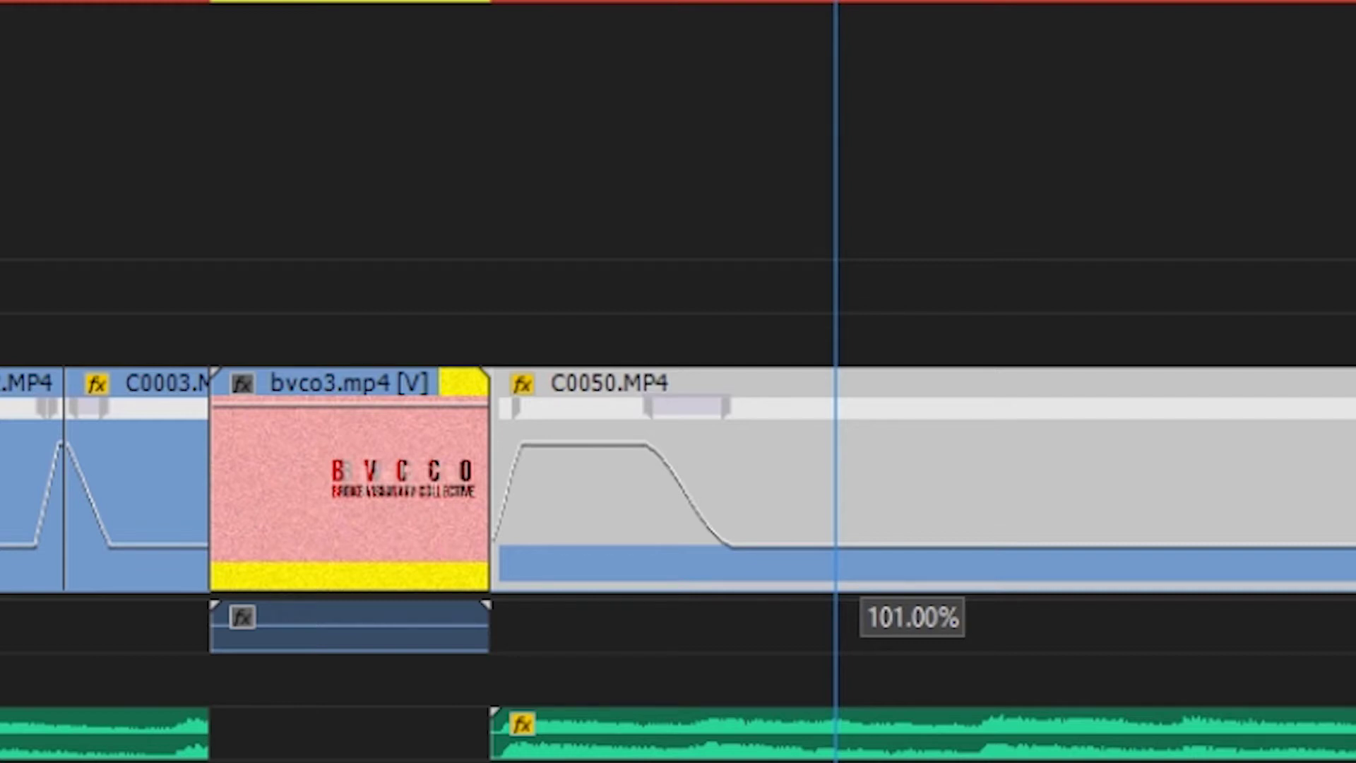
left_click_drag(853, 544, 853, 543)
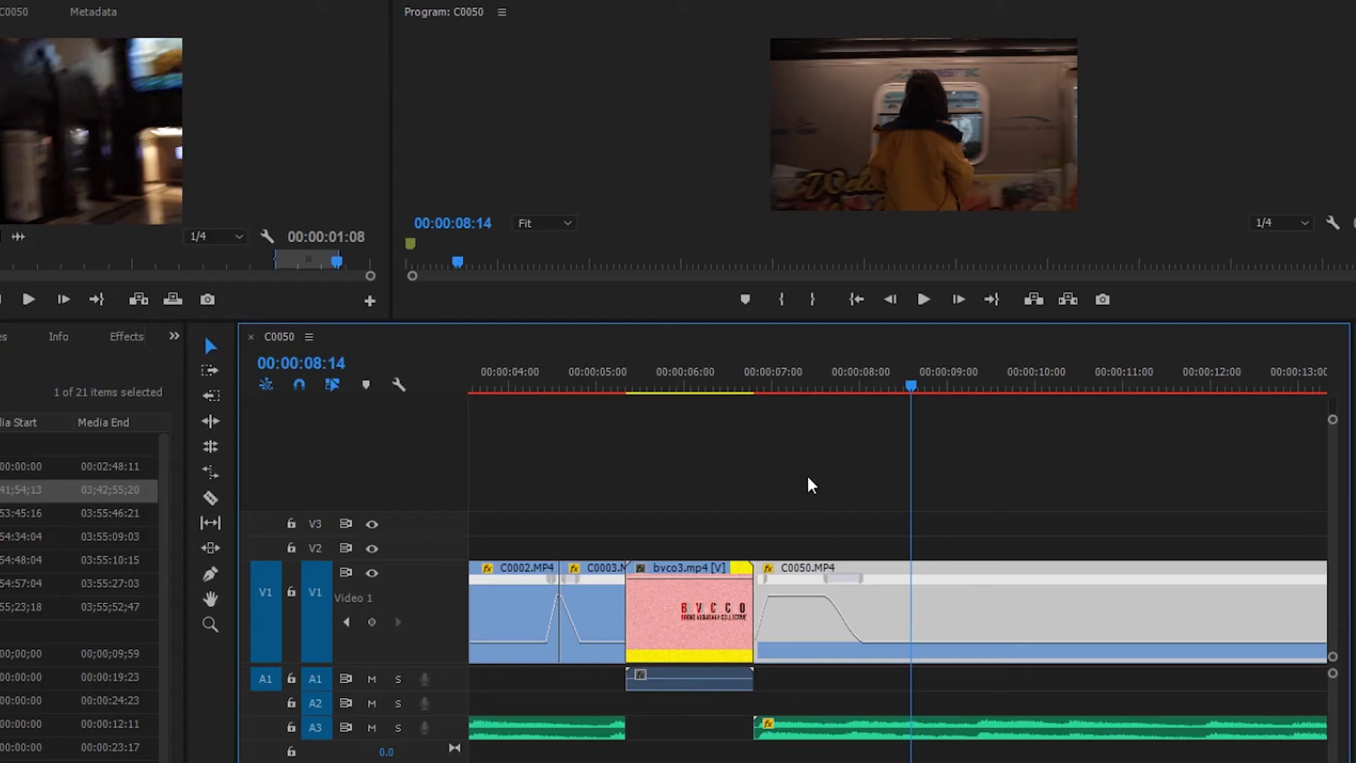
left_click(835, 392)
left_click_drag(834, 394, 802, 407)
key("=")
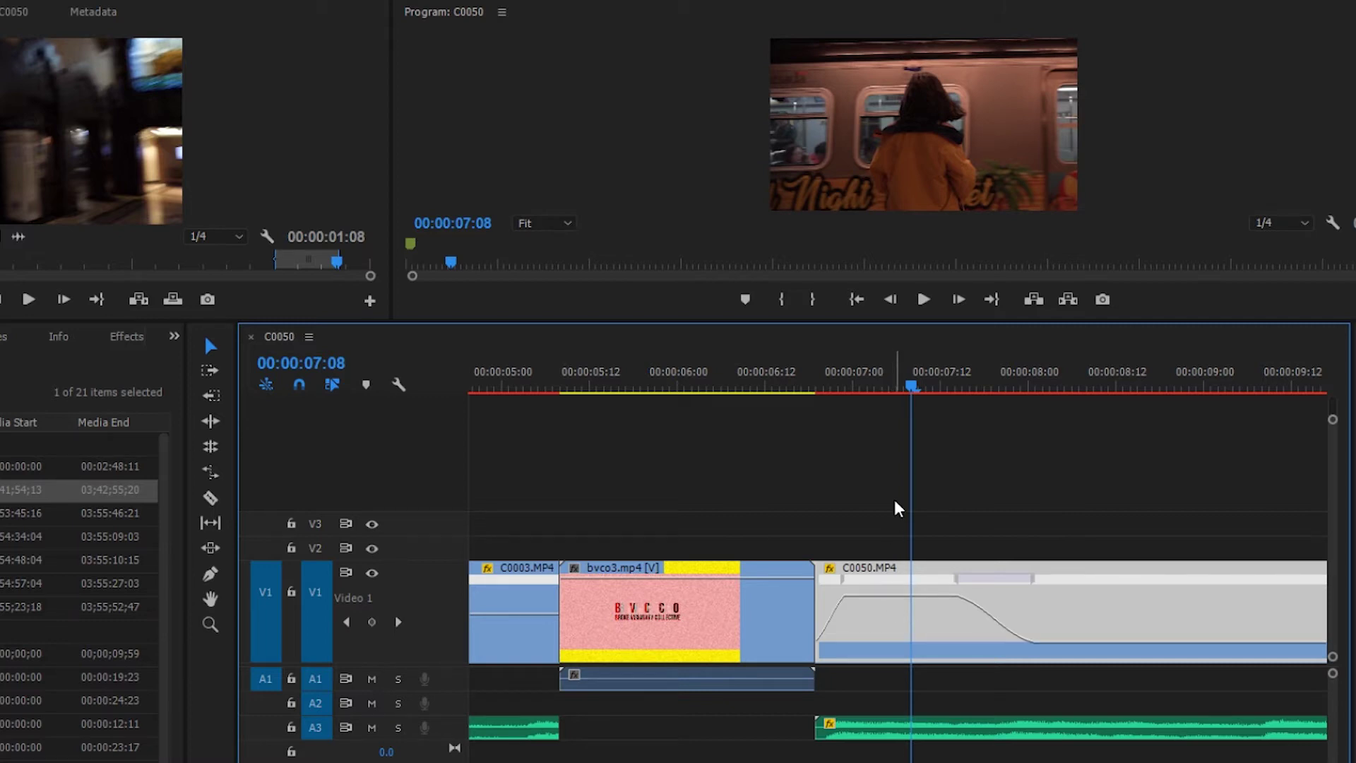
left_click_drag(836, 384, 829, 394)
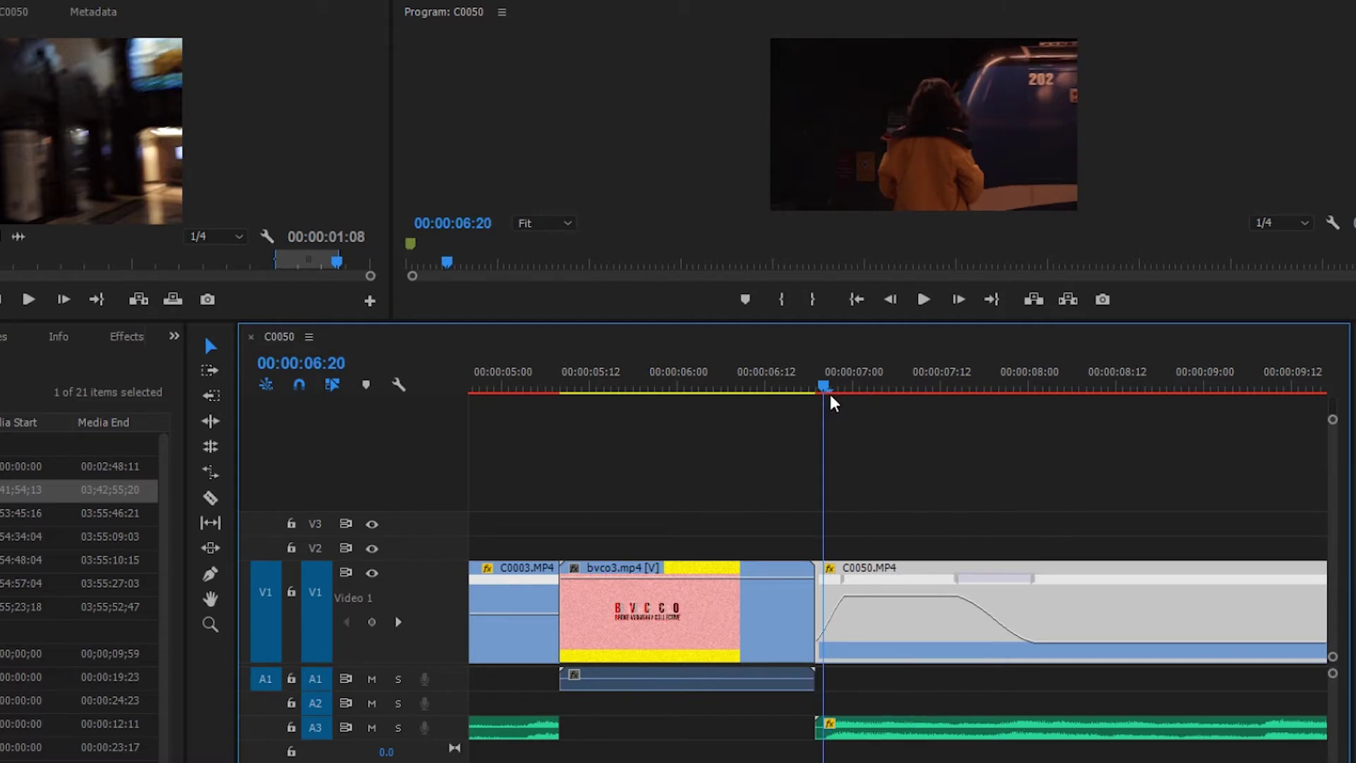
- Pull out the bezier easing handle on C0050.MP4's speed ramp and replay the smoothed transition
left_click(993, 579)
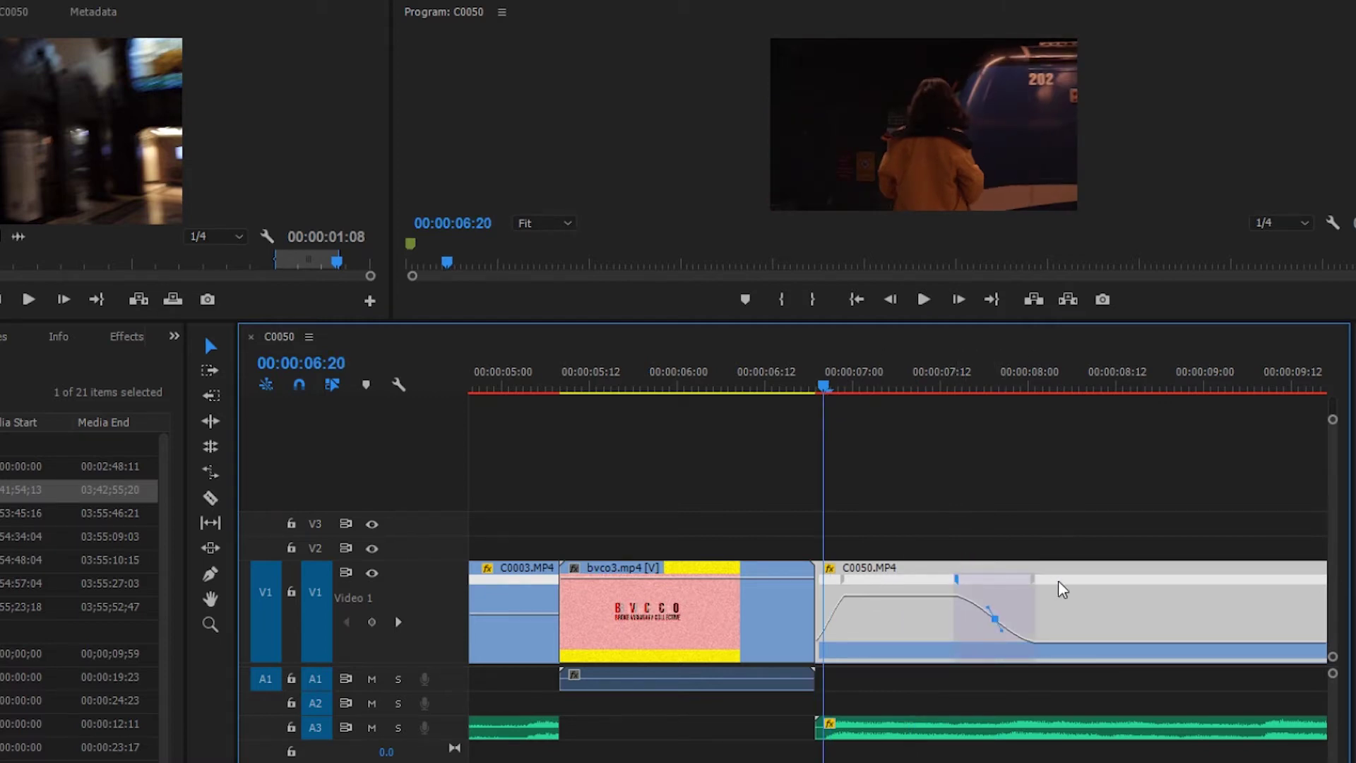
left_click(992, 614)
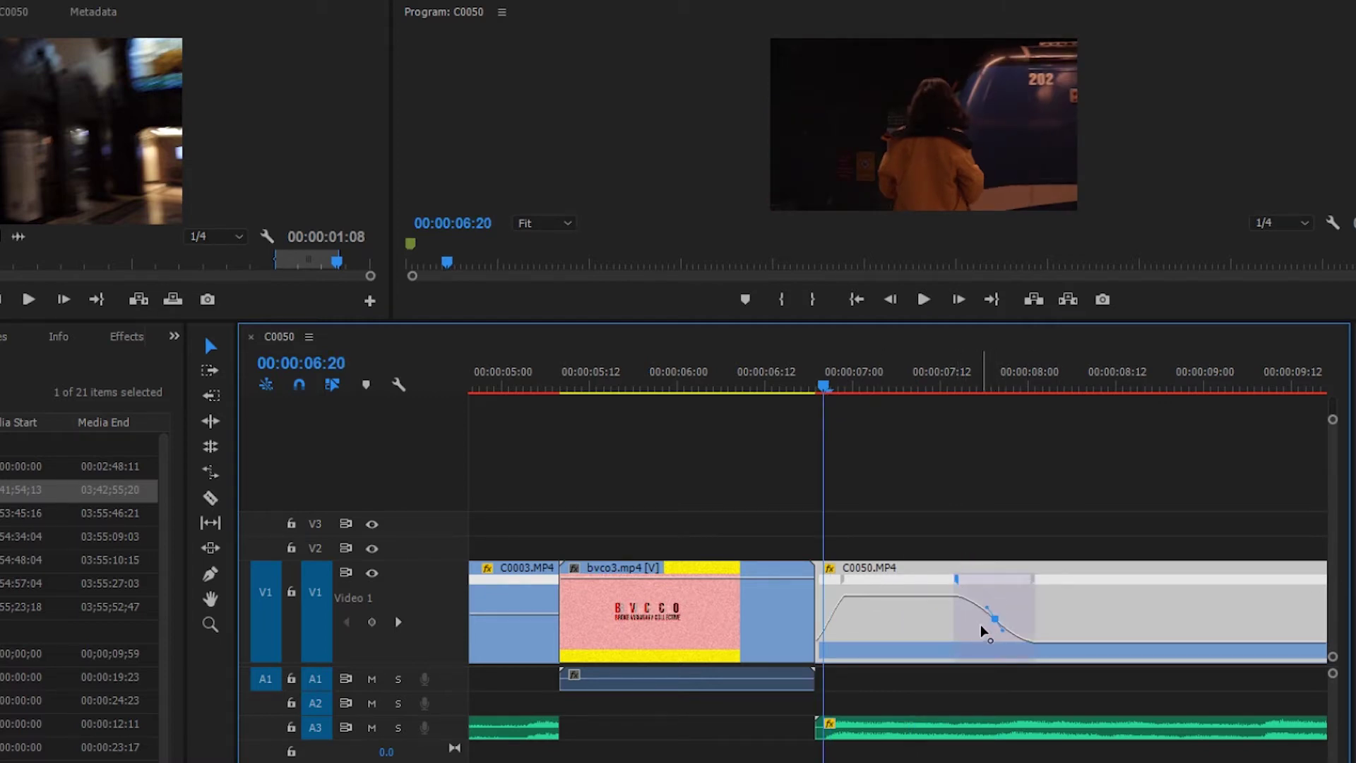
left_click(815, 391)
key("space")
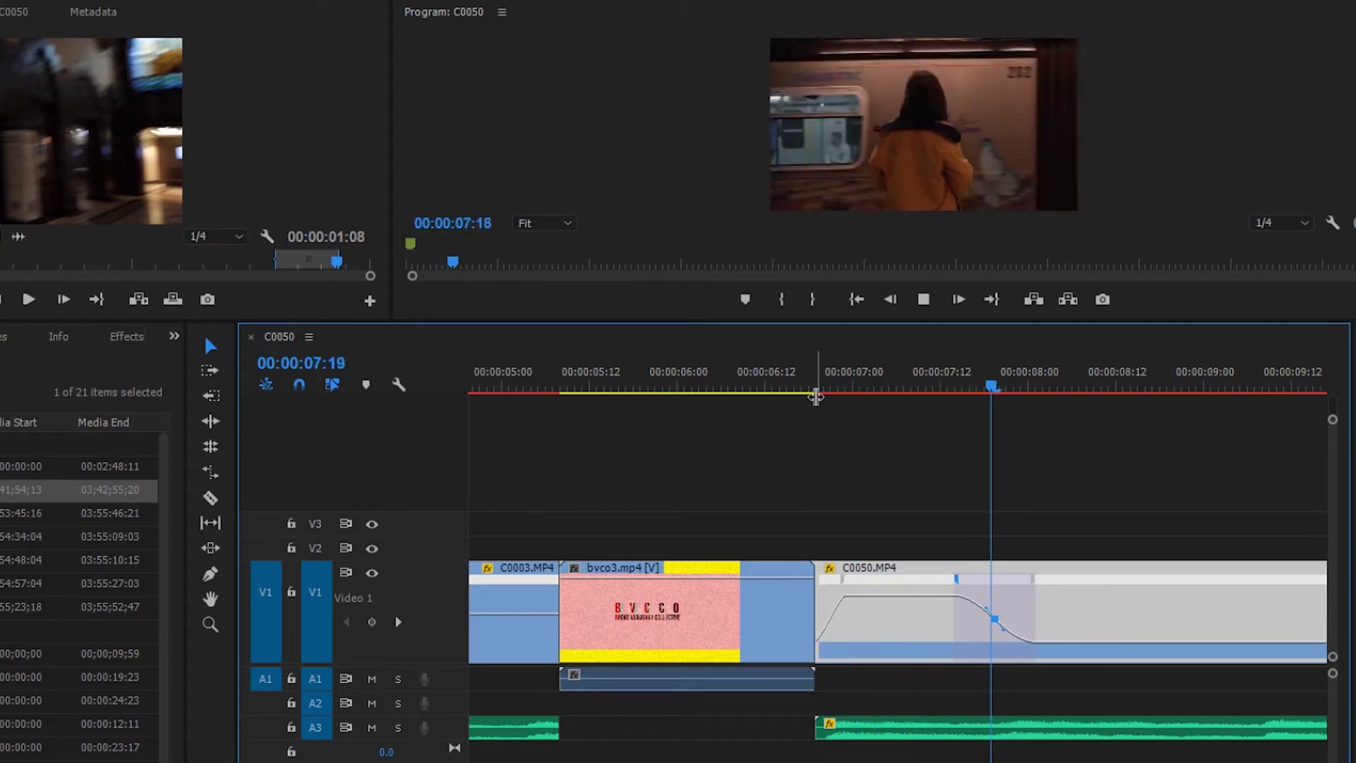
key("backslash")
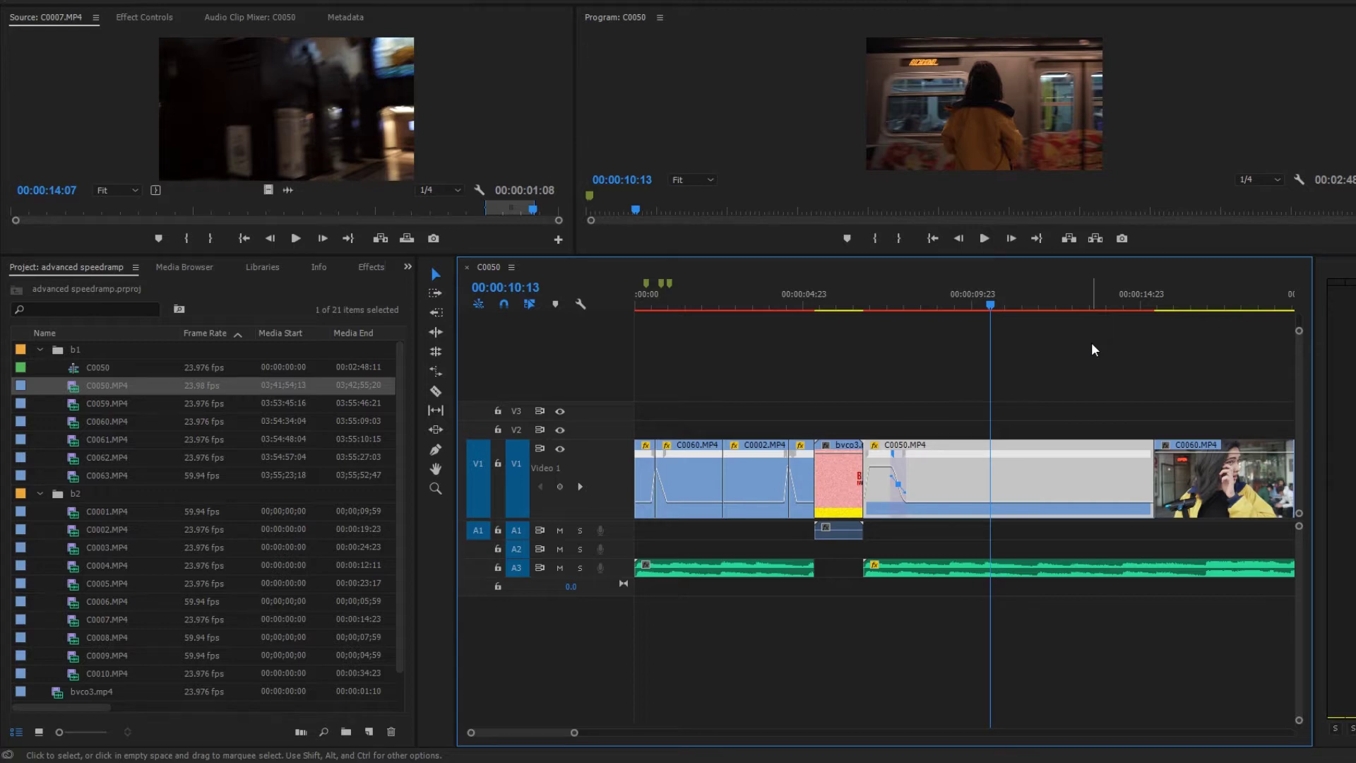
- Move the playhead past C0060.MP4 to about 00:00:20:02, zoomed in on the next cut
key("minus")
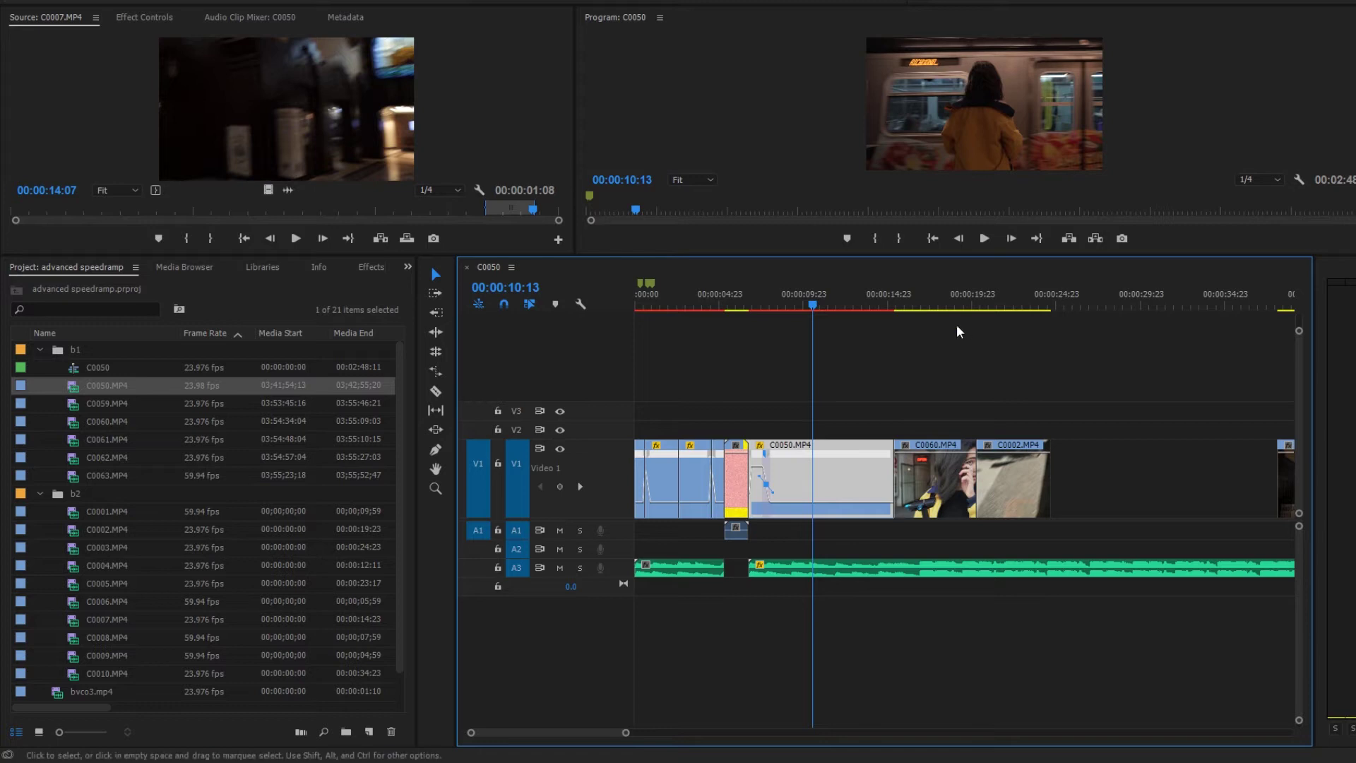
left_click(947, 300)
key("equal")
left_click(1022, 293)
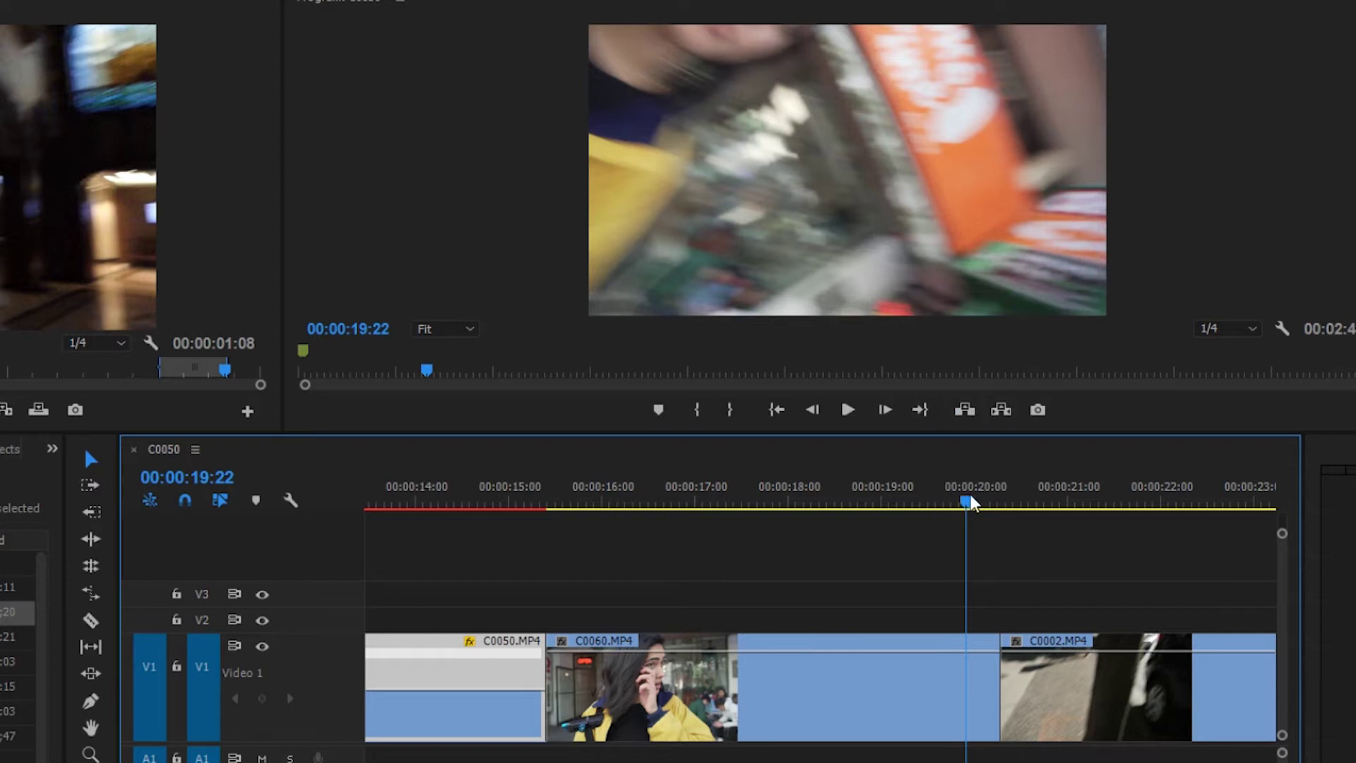
left_click(983, 503)
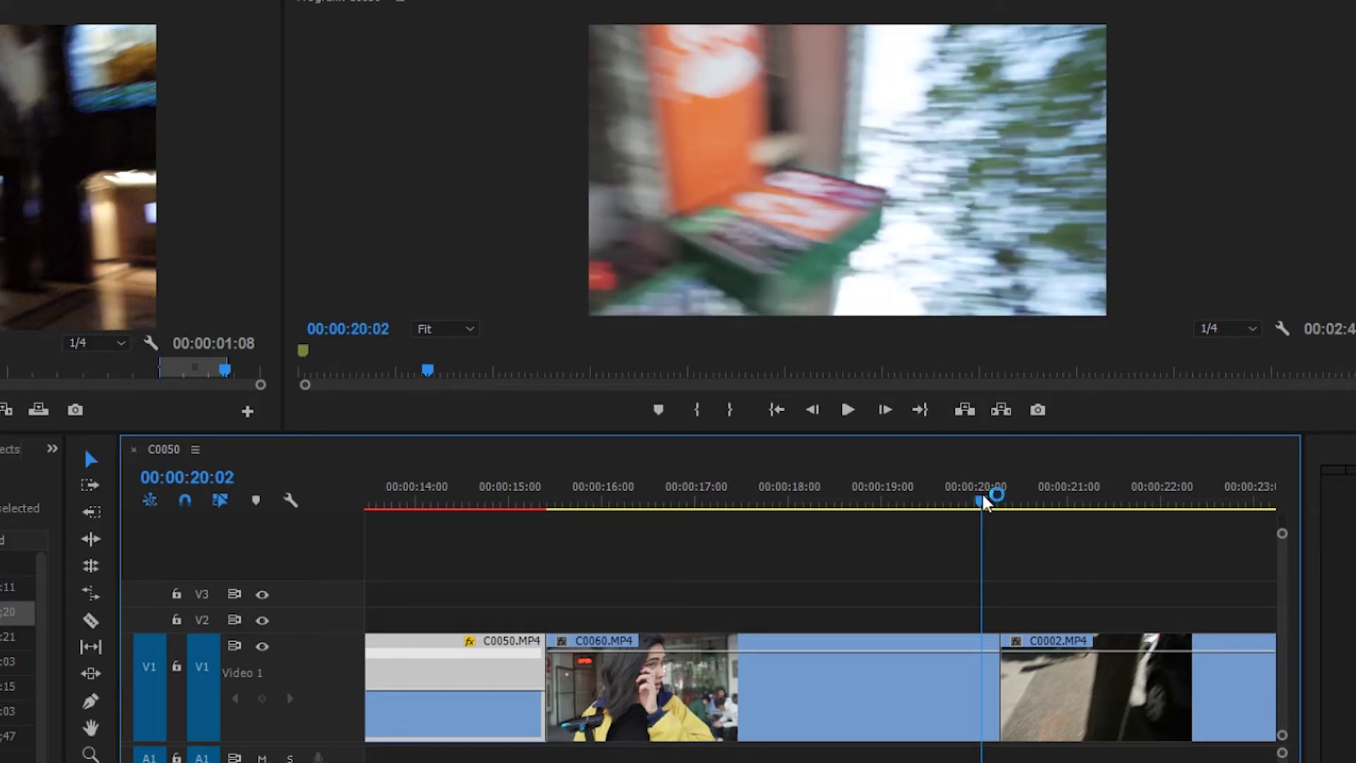
- Scrub back and forth through the whip pan between C0060 and C0002, settling at the cut near 00:00:20:13
left_click_drag(983, 495, 991, 499)
key("minus")
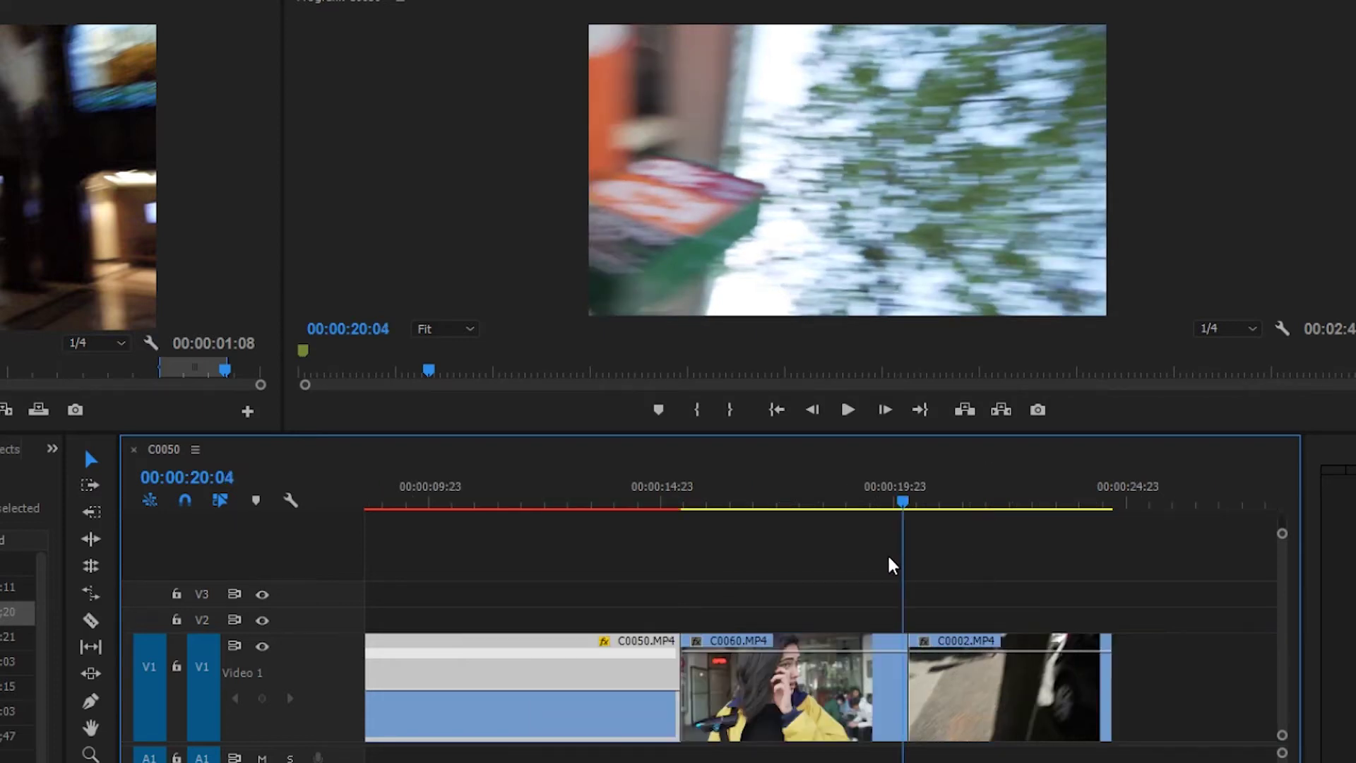
left_click(953, 639)
left_click(918, 504)
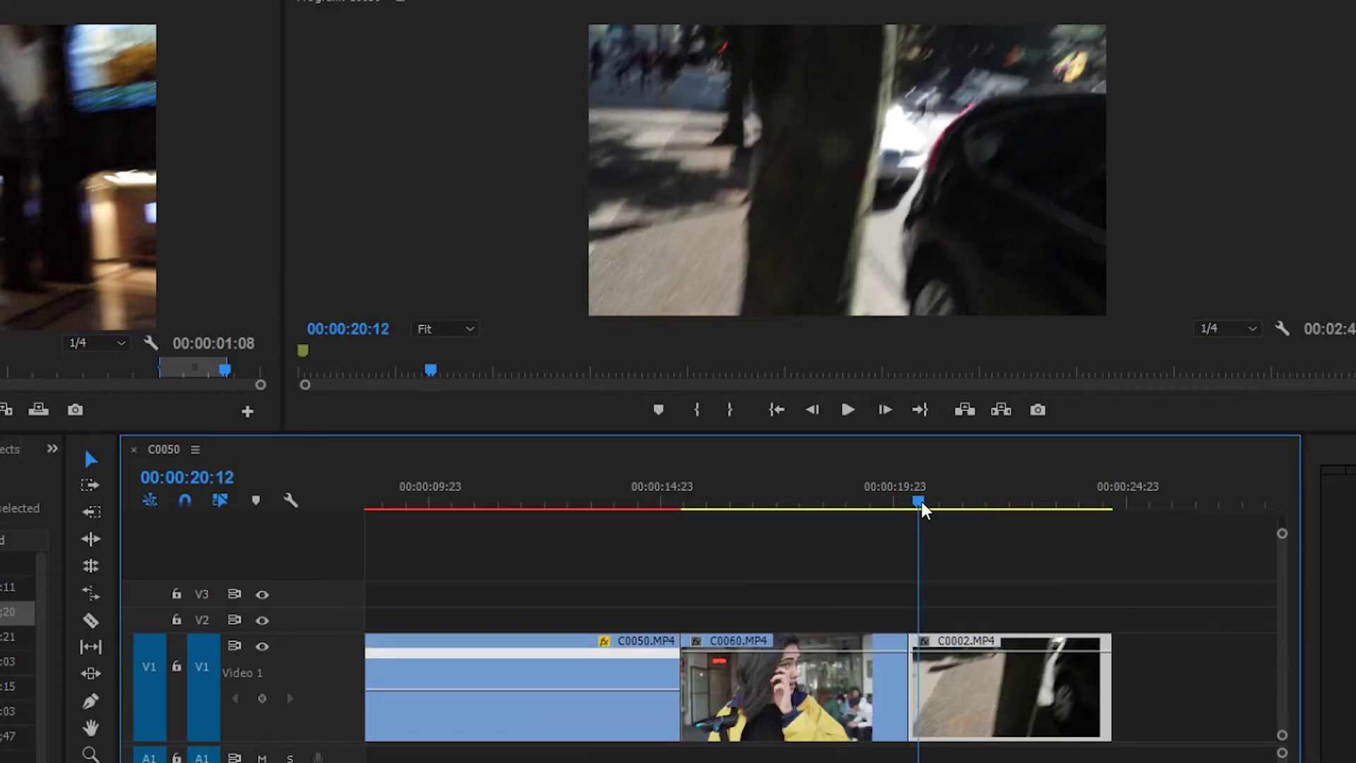
key("Right")
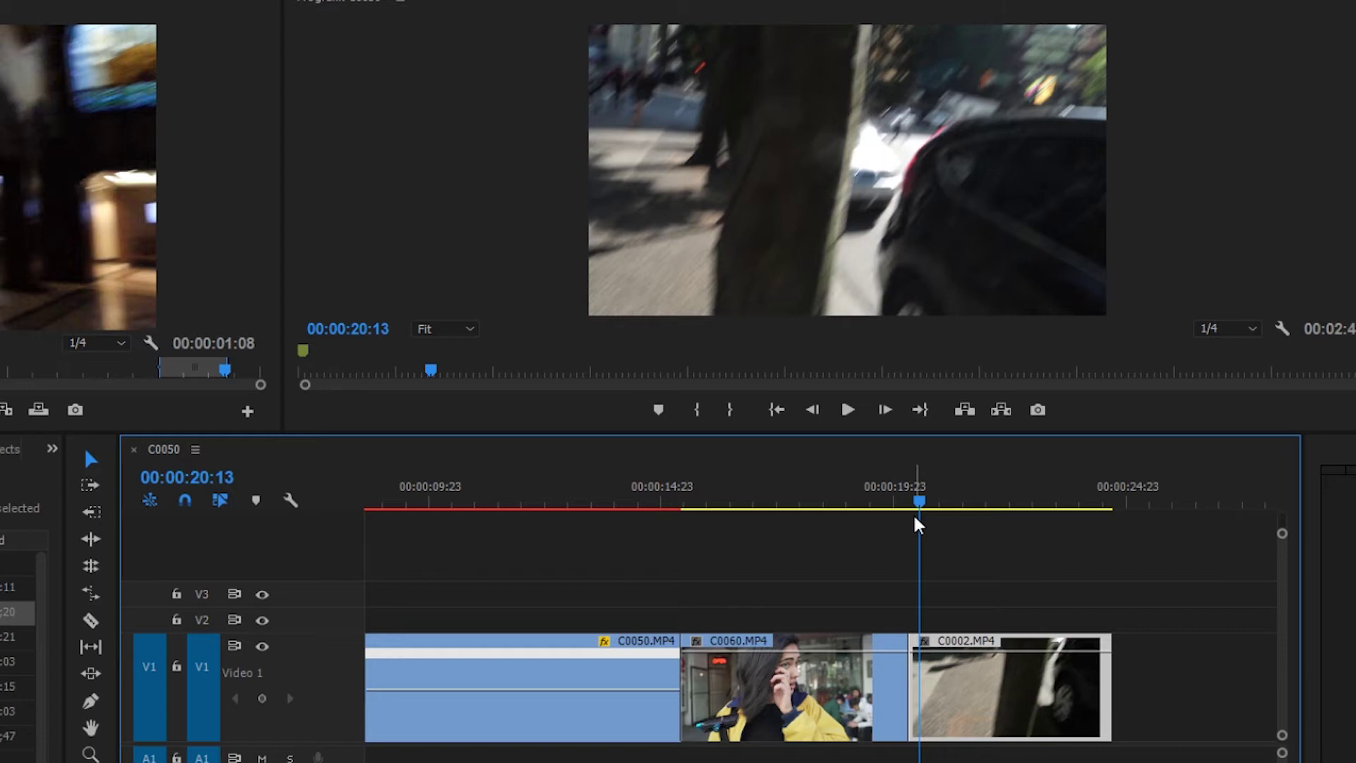
mouse_move(917, 503)
left_mouse_down()
mouse_move(872, 500)
mouse_move(893, 500)
left_mouse_up()
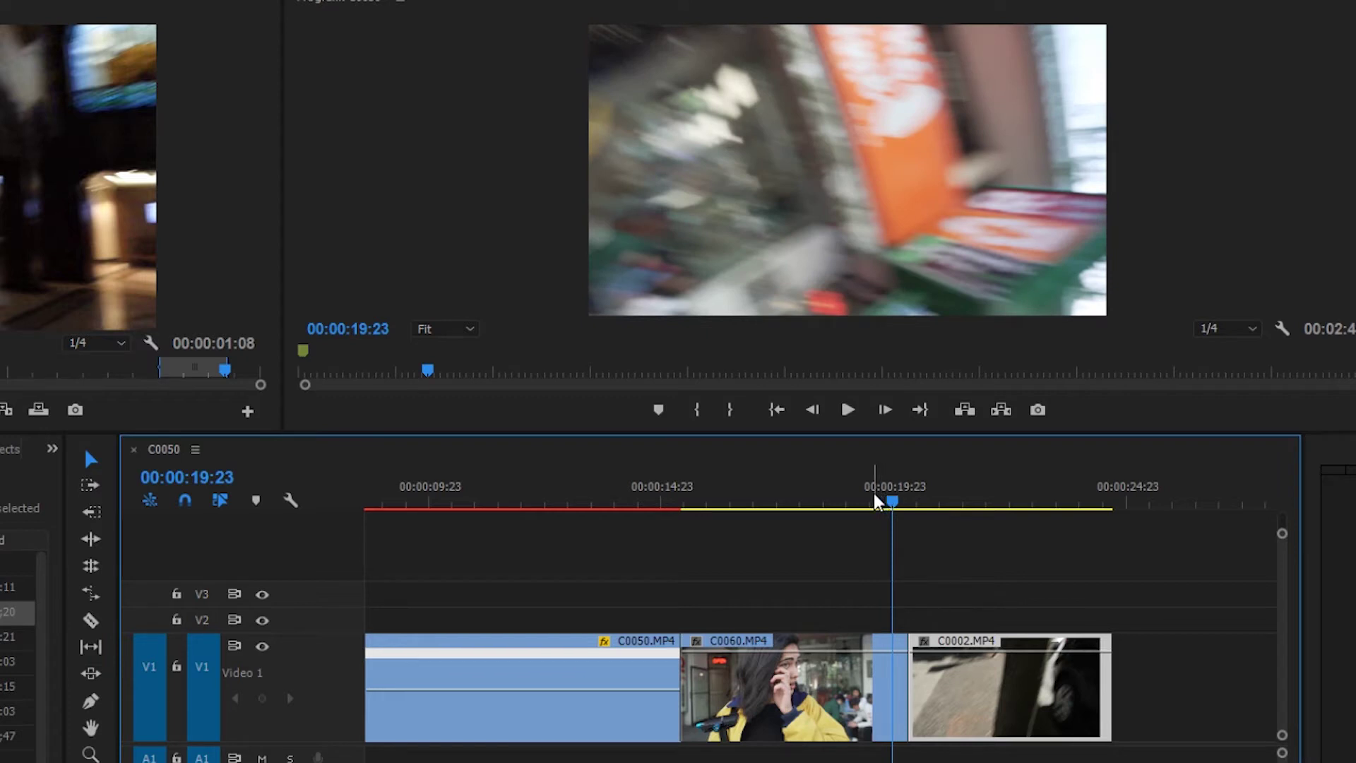
left_click_drag(876, 501, 916, 503)
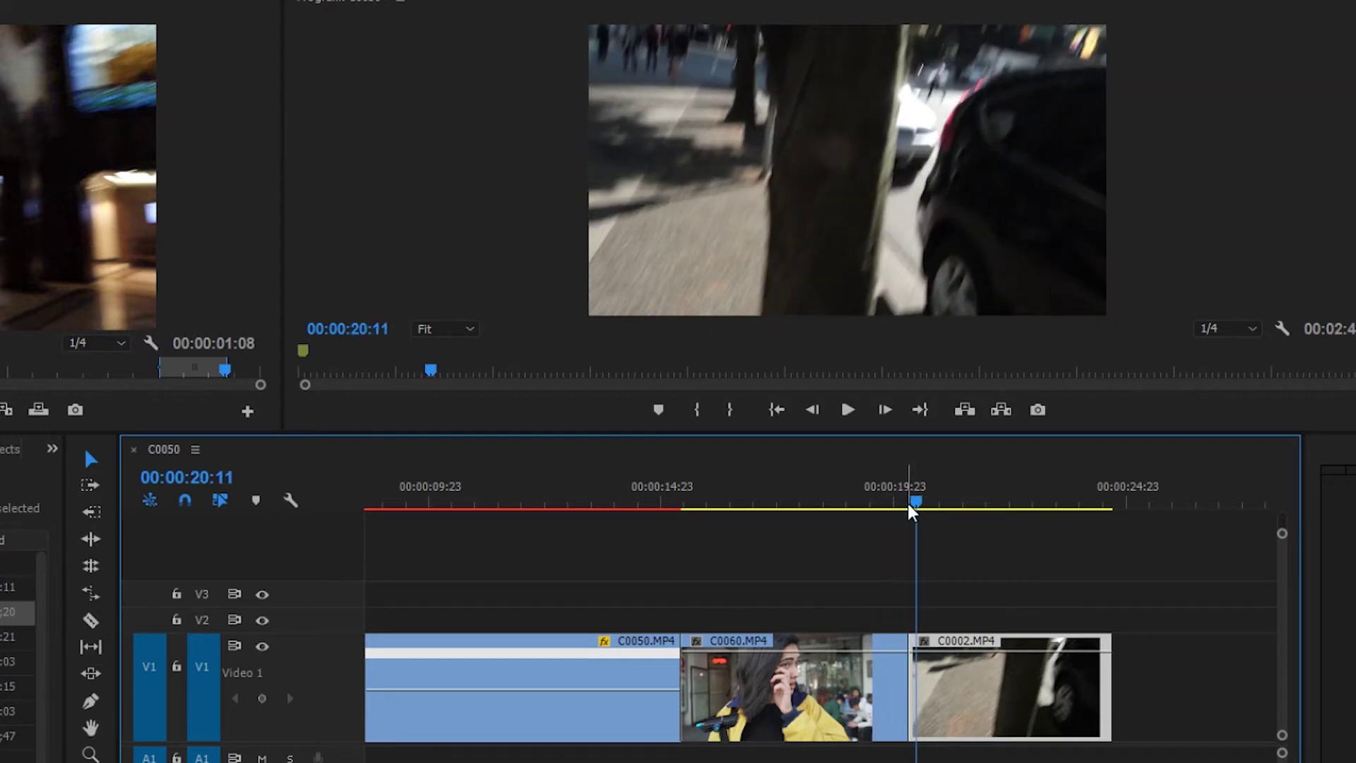
left_click_drag(911, 512, 886, 503)
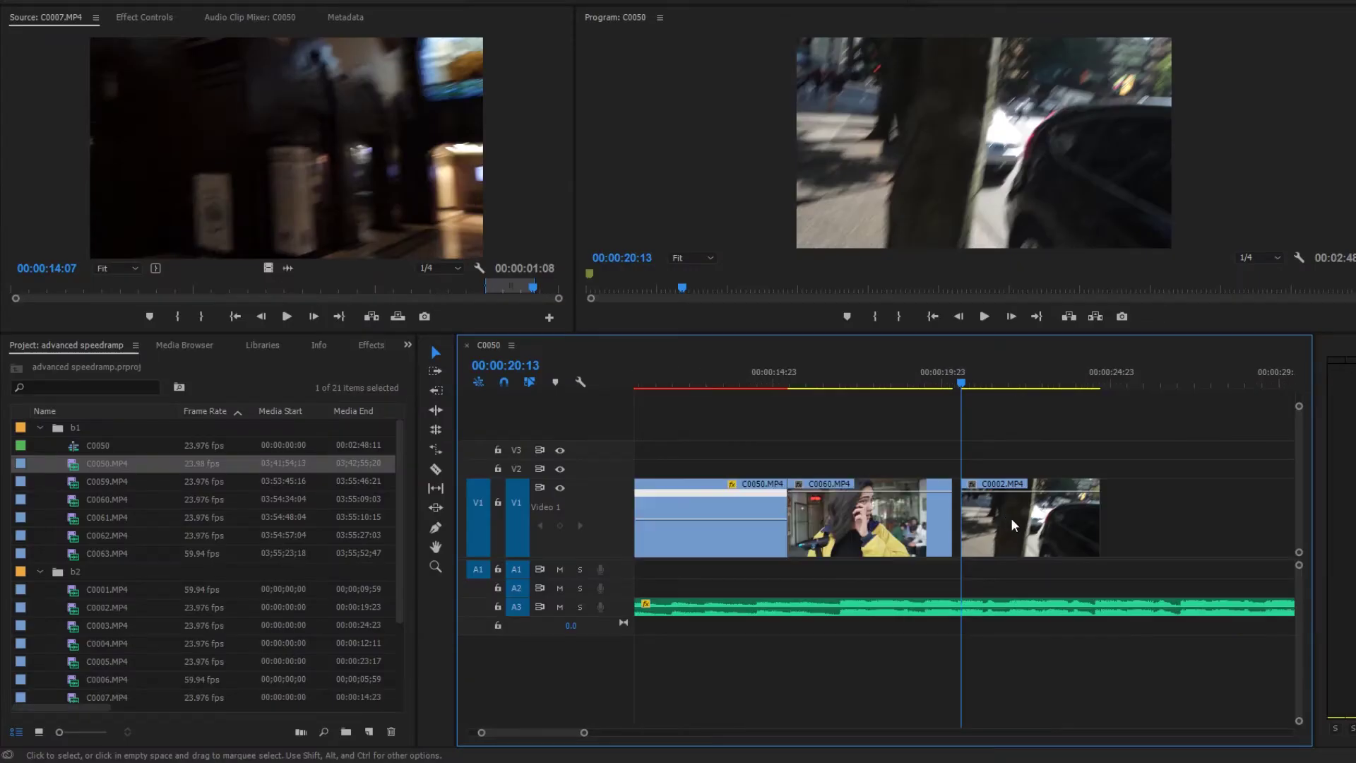
- Park the playhead at 00:00:19:18 near the end of C0060
left_click(877, 381)
key("=")
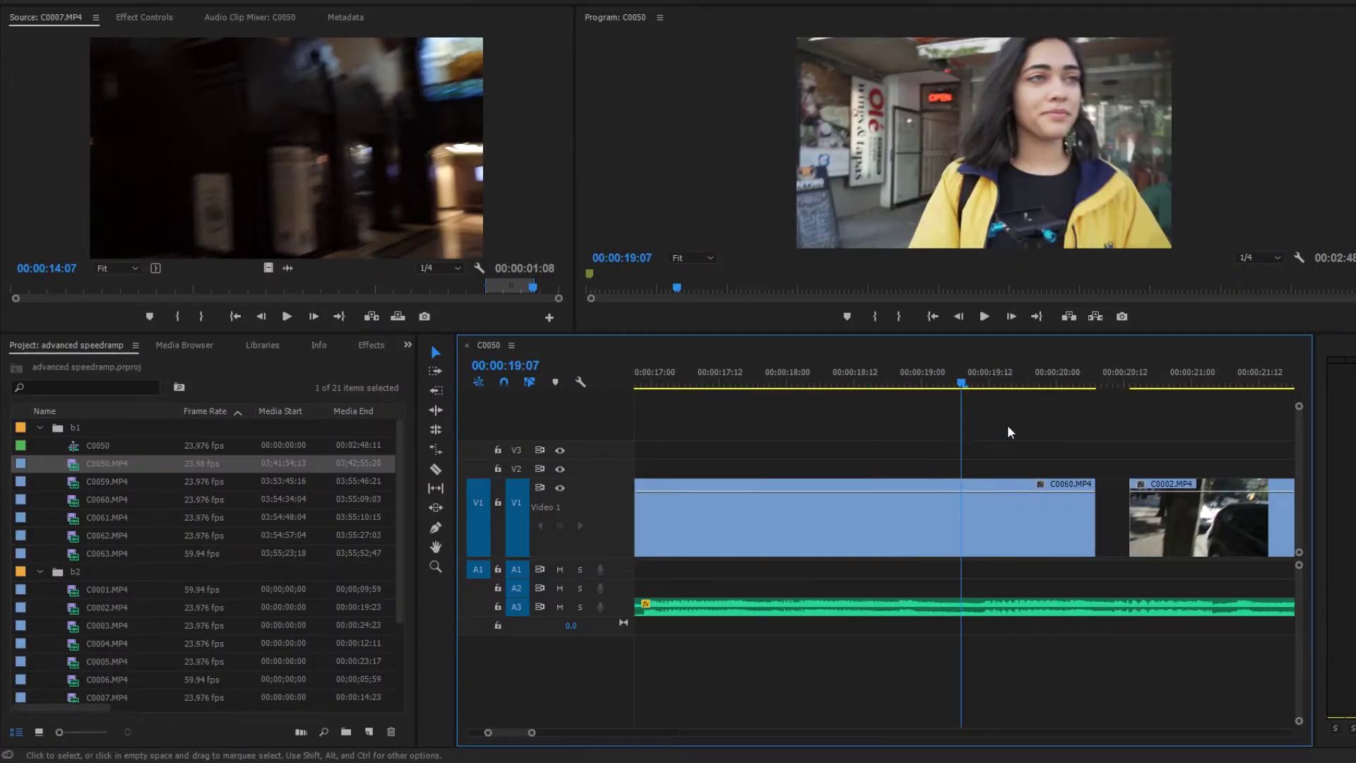
left_click_drag(950, 385, 1011, 385)
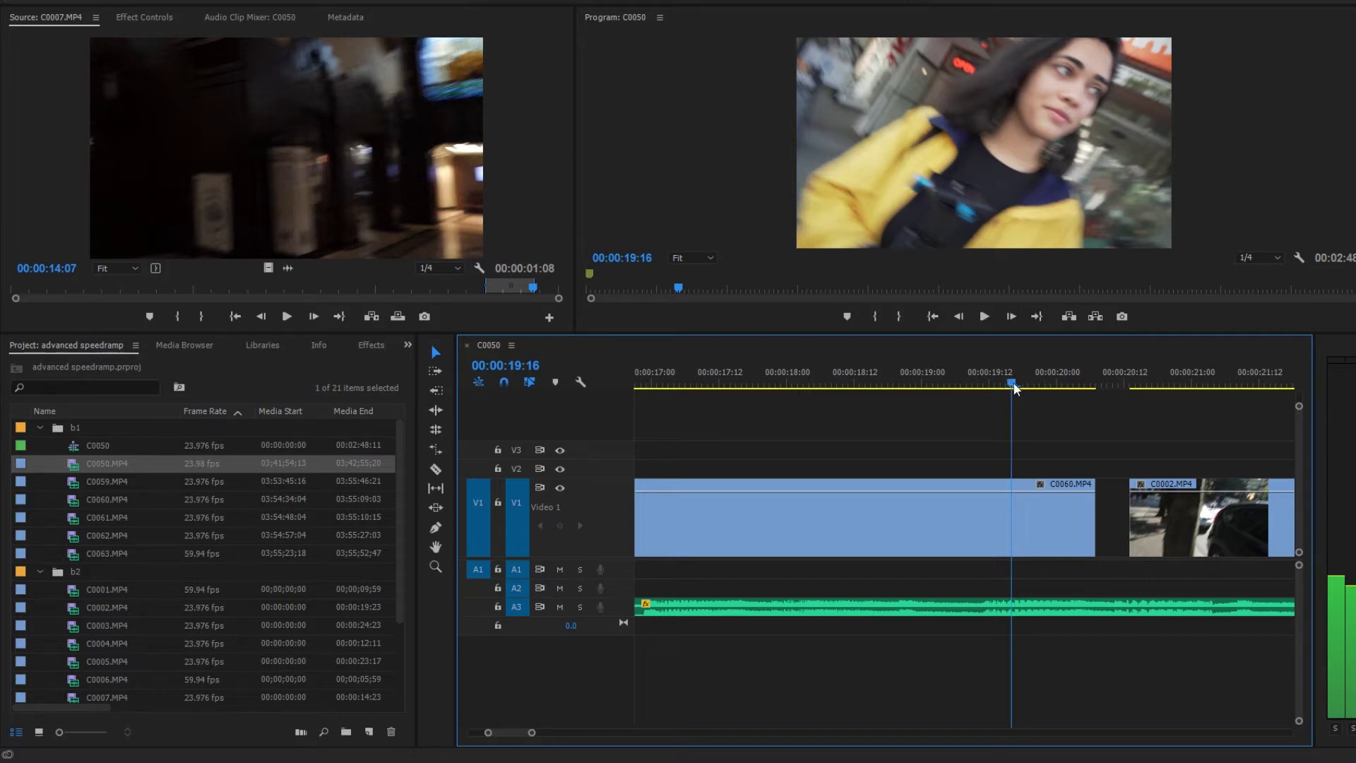
left_click_drag(1015, 388, 1023, 388)
- Show C0060's Time Remapping > Speed line and speed up the part after 19:18
right_click(1034, 540)
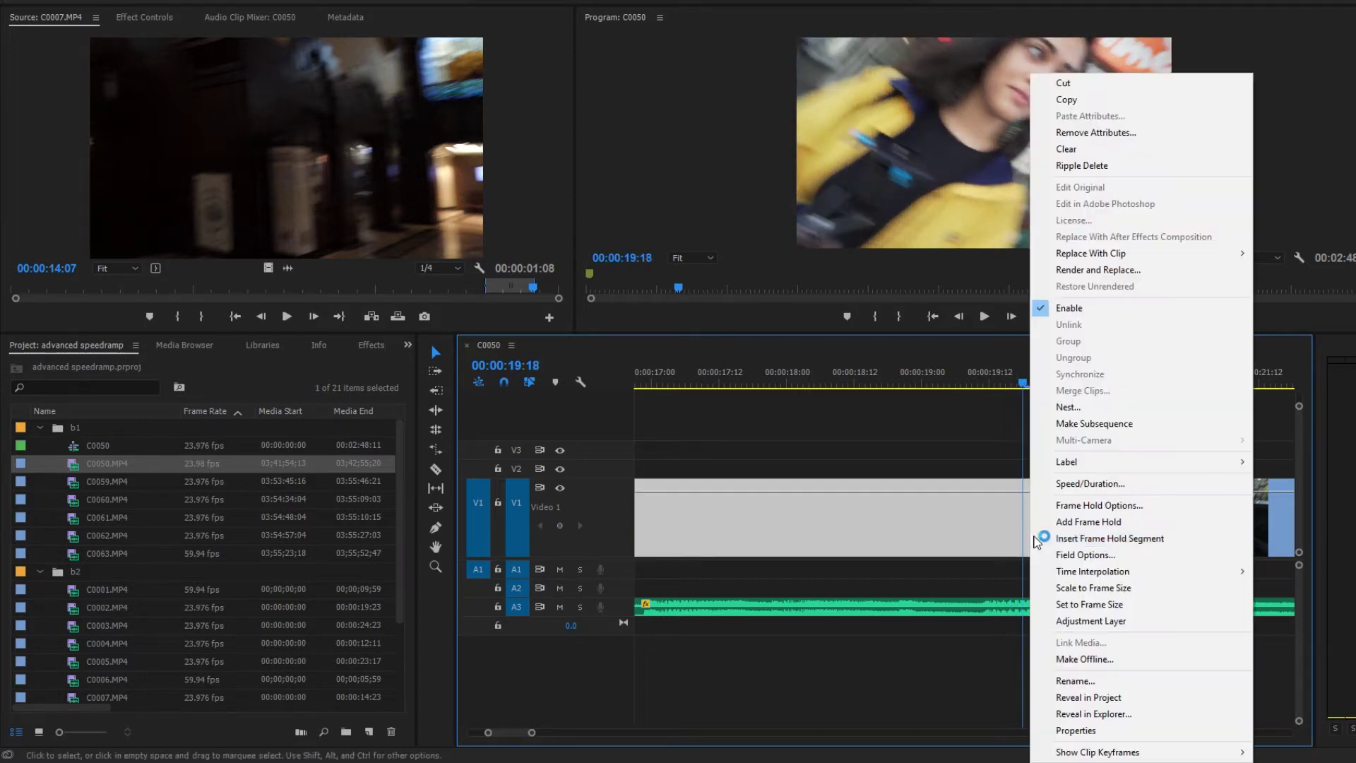
mouse_move(1130, 752)
mouse_move(1280, 752)
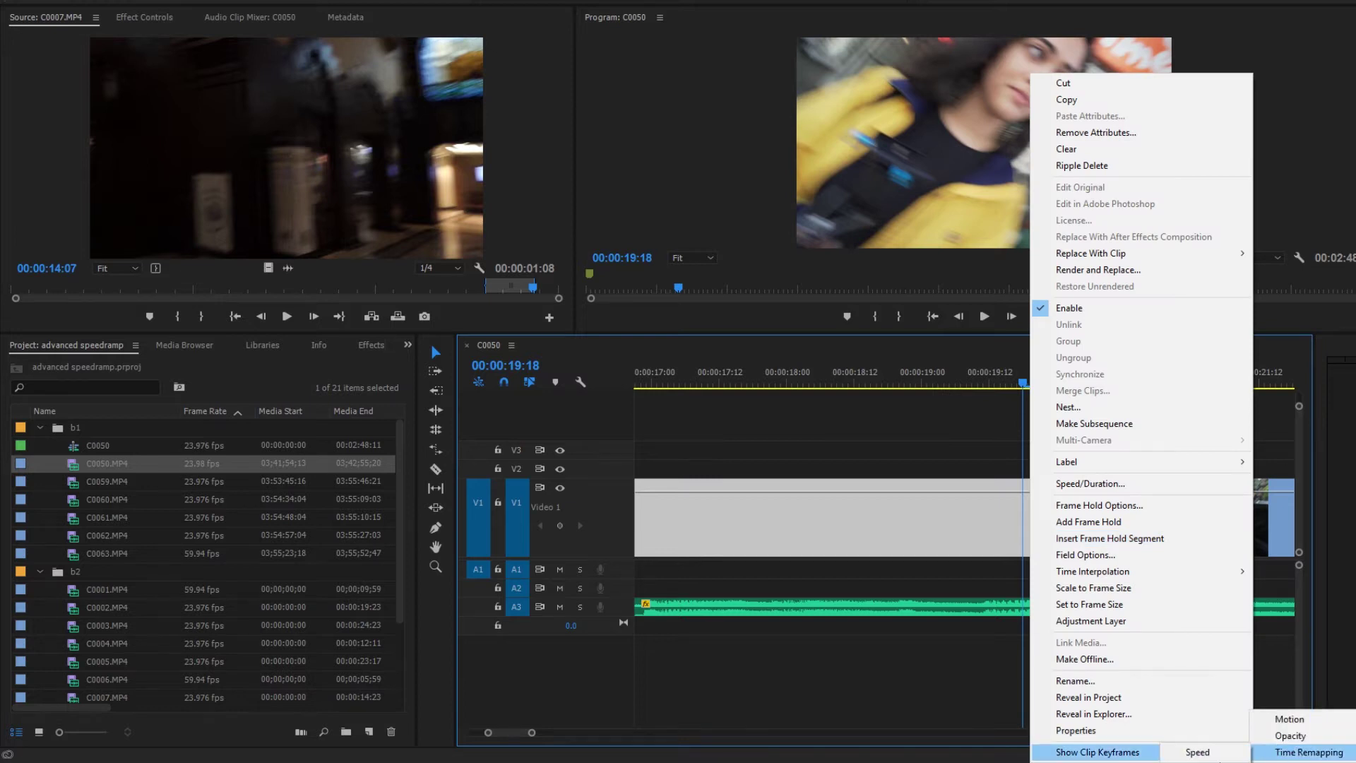
left_click(1197, 752)
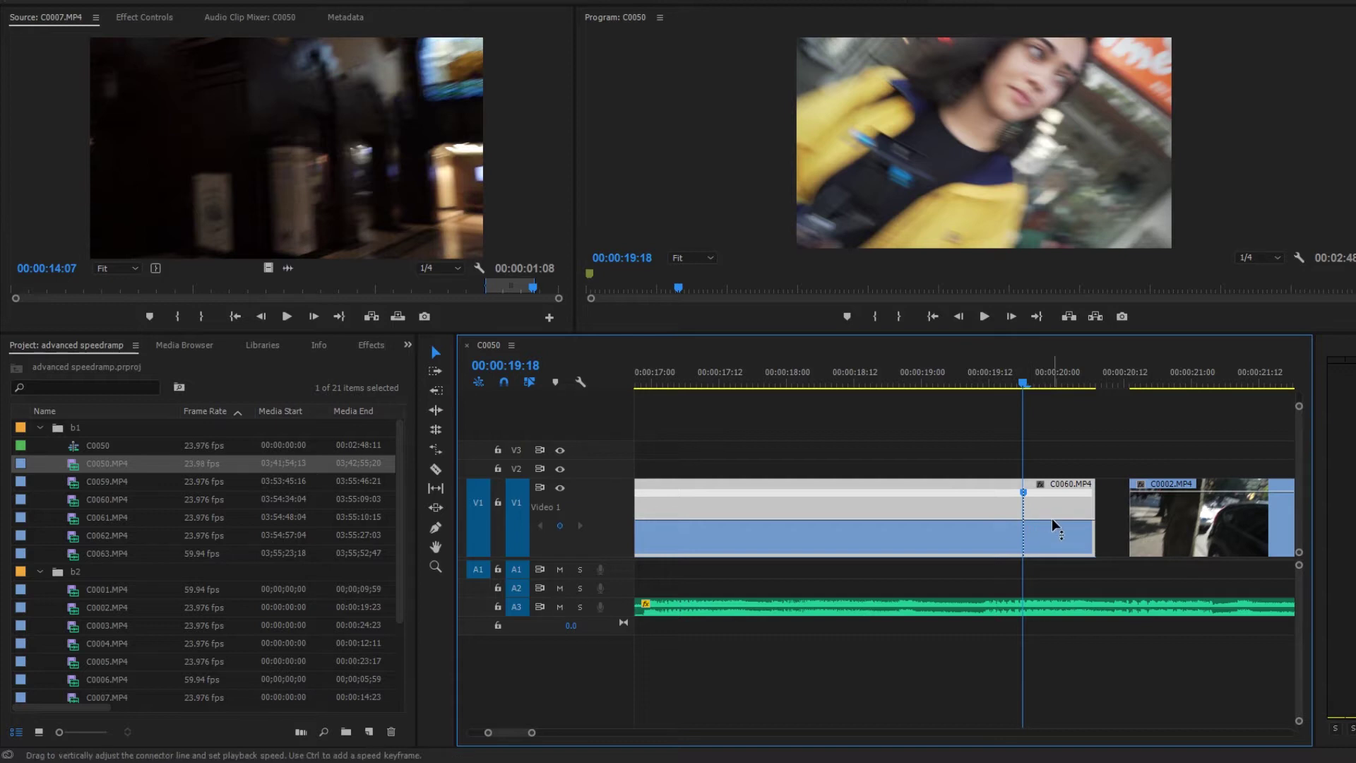
left_click_drag(1062, 521, 1055, 497)
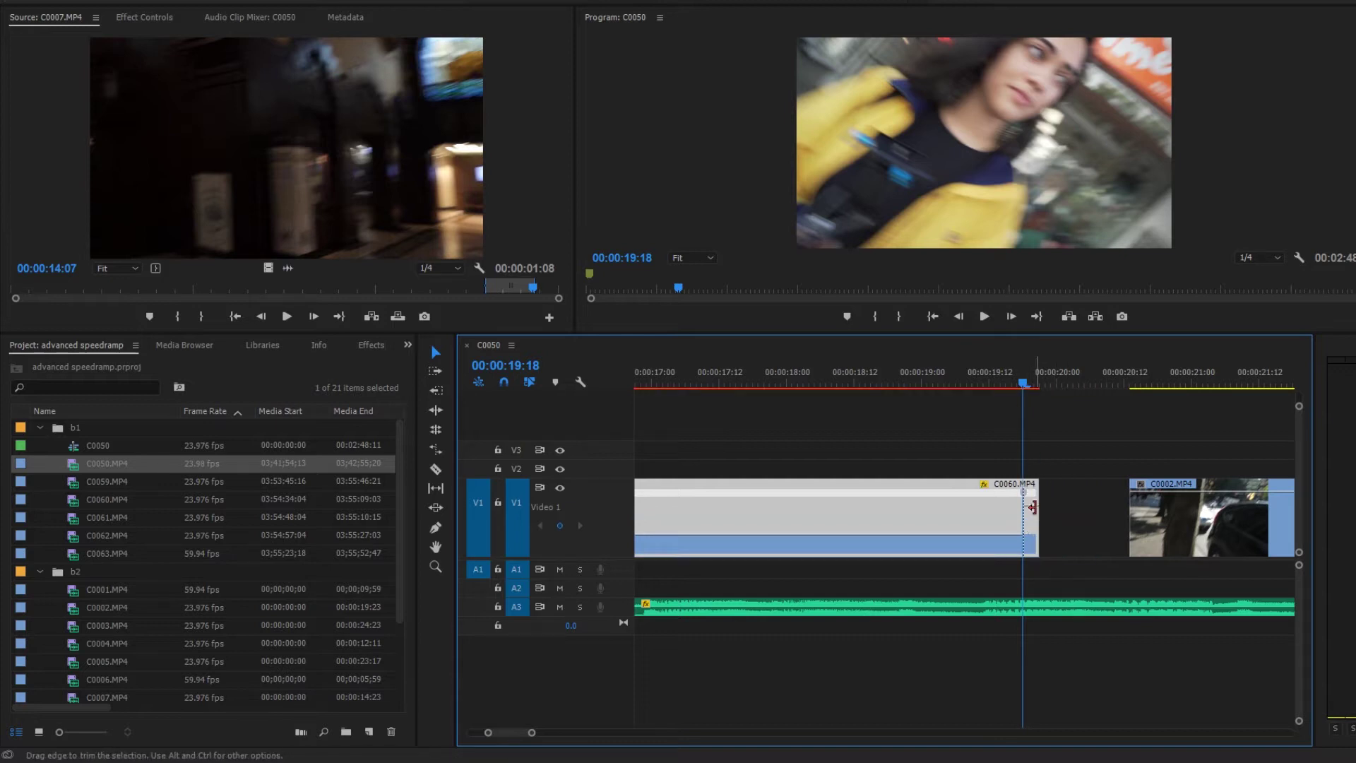
key("=")
key("=")
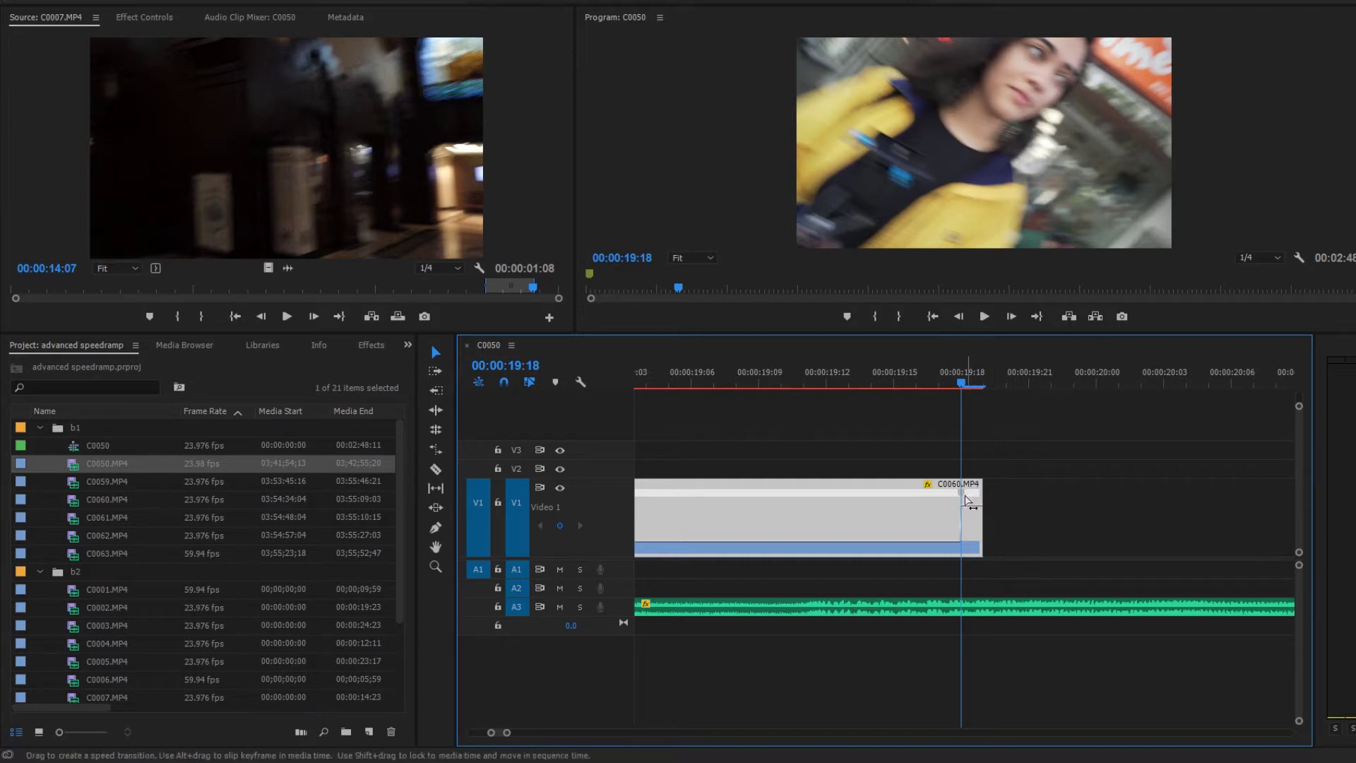
- Split C0060's 19:18 speed keyframe into a gradual ramp
left_click_drag(965, 496, 983, 494)
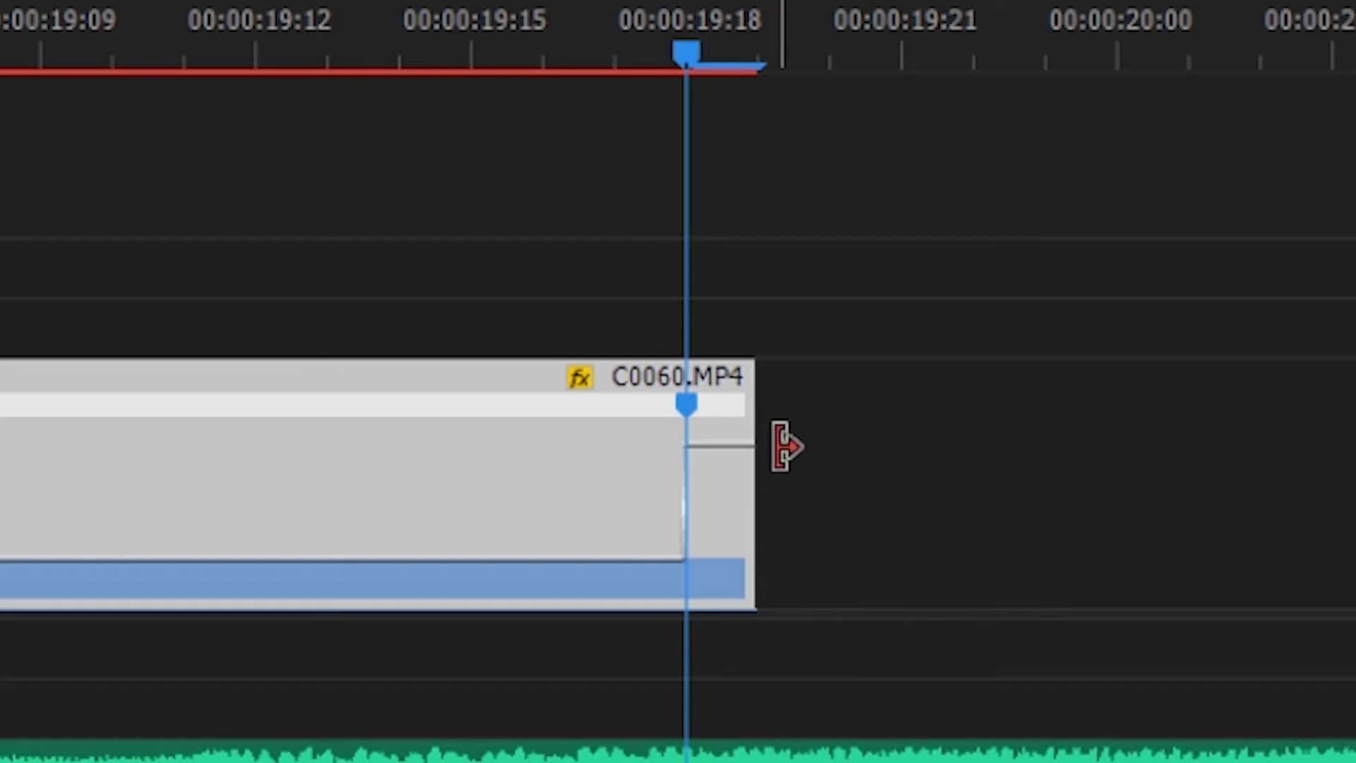
left_click(675, 411)
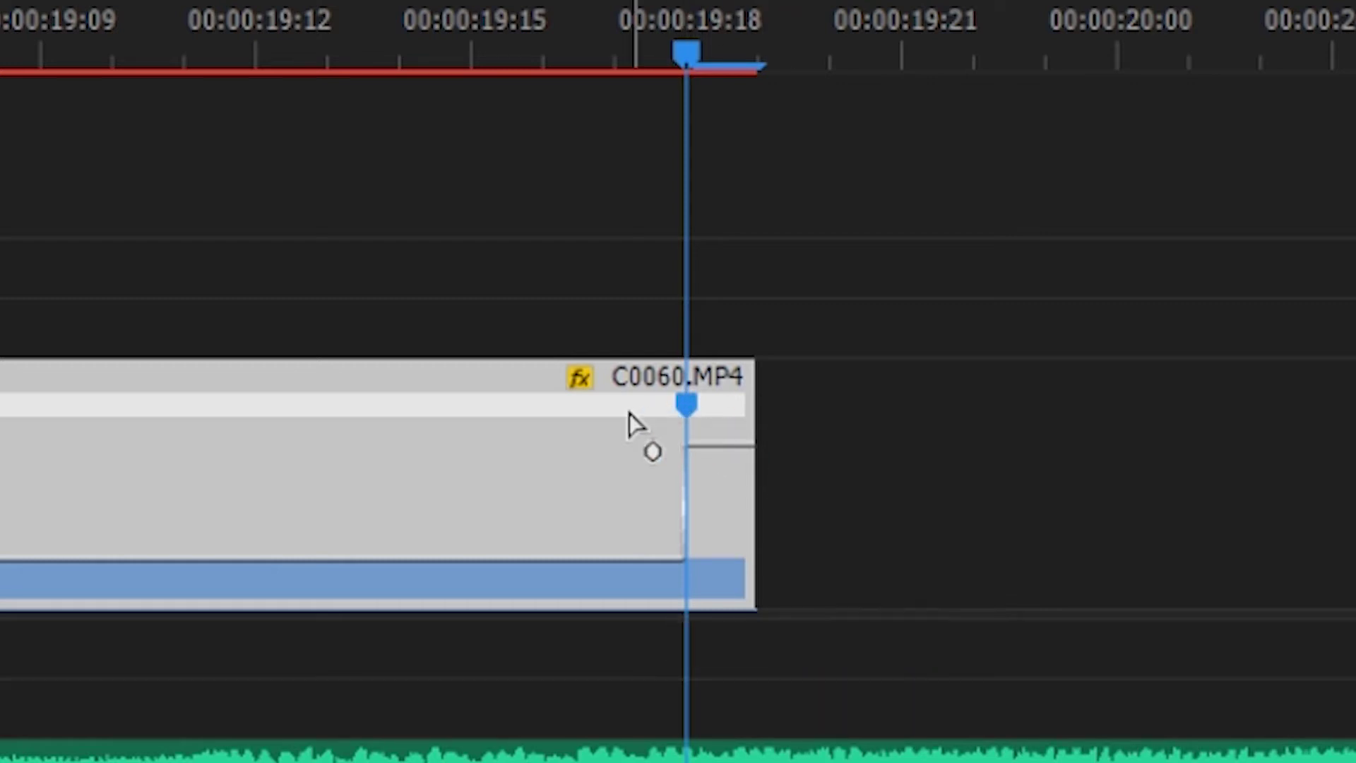
left_click_drag(696, 413, 772, 417)
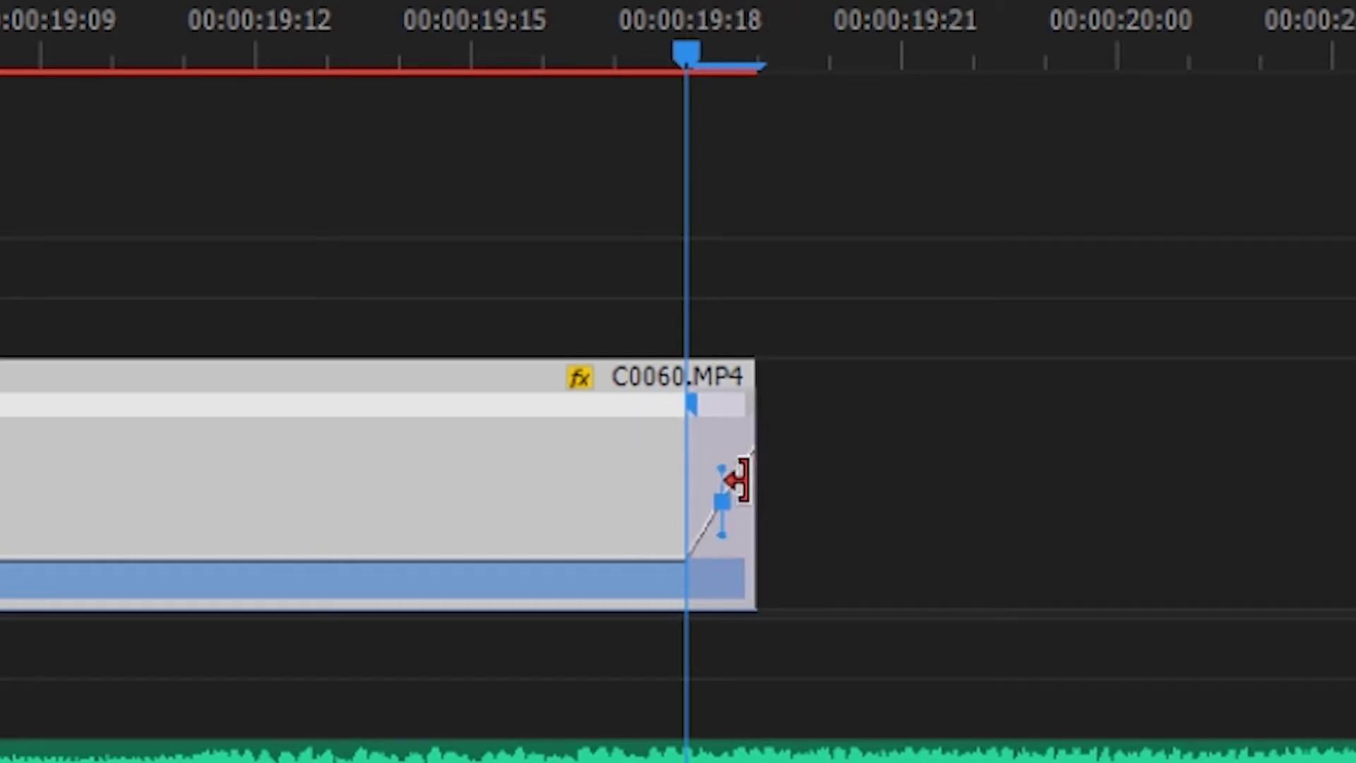
left_click(744, 409)
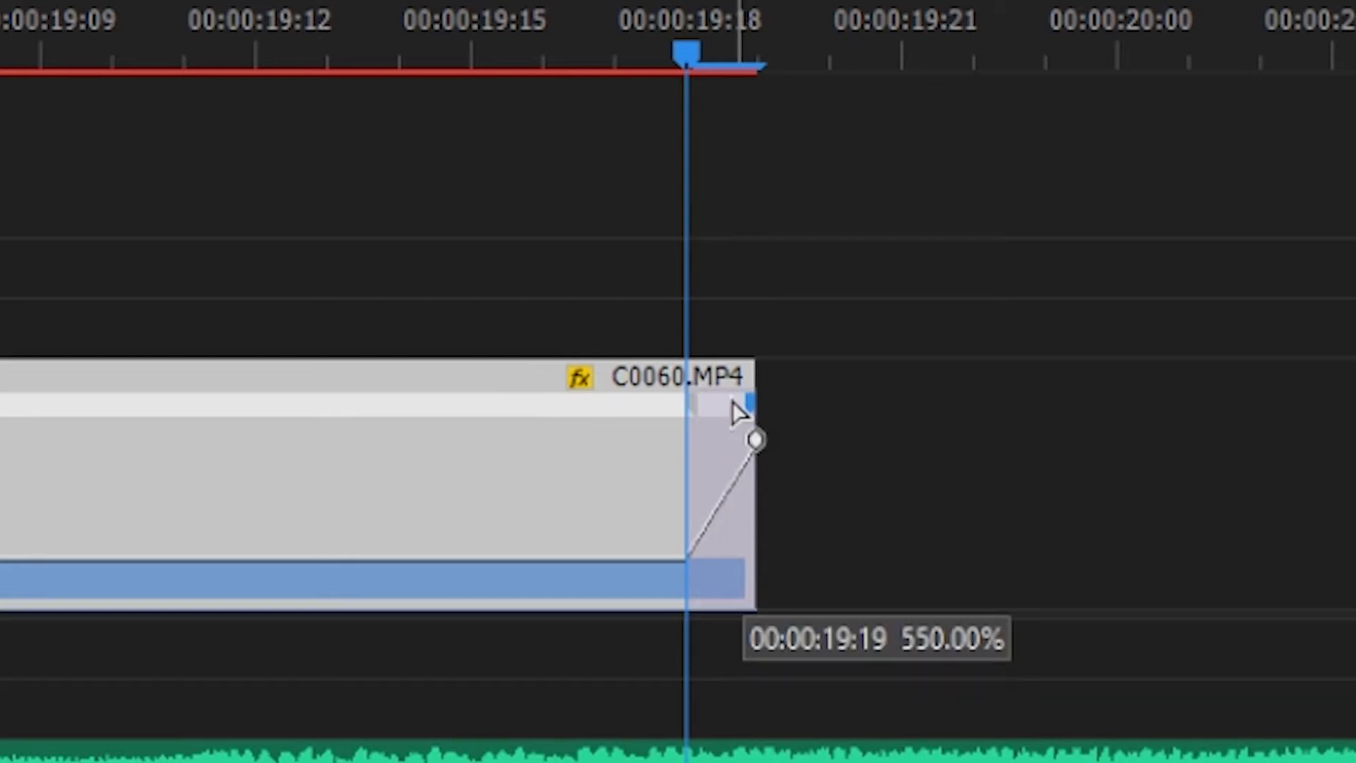
key("ctrl+z")
- Set the ramp's peak to 550%, trim C0060's end two frames, and stretch the ramp to it
left_click_drag(754, 375, 1008, 393)
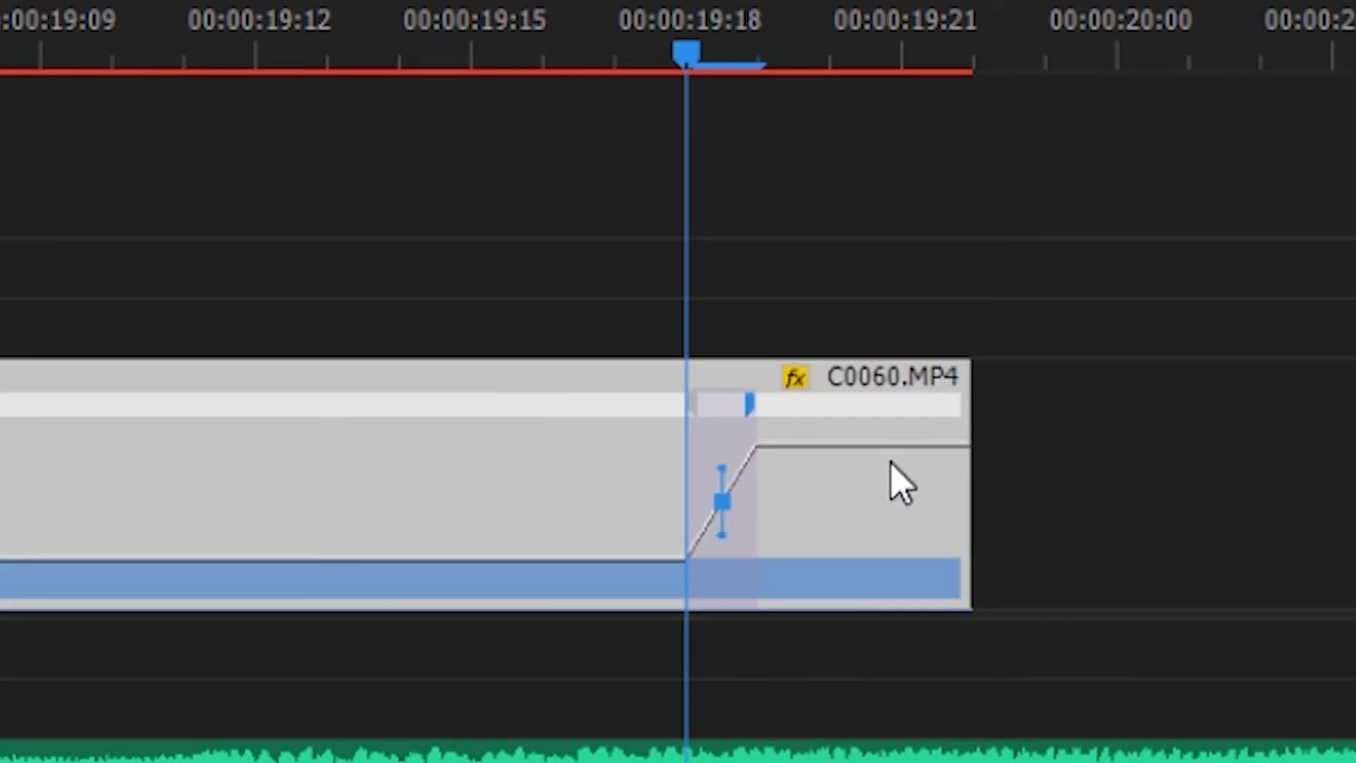
mouse_move(753, 407)
left_mouse_down()
mouse_move(751, 424)
mouse_move(887, 438)
mouse_move(759, 416)
left_mouse_up()
left_click_drag(840, 449, 887, 7)
left_click_drag(749, 404, 803, 447)
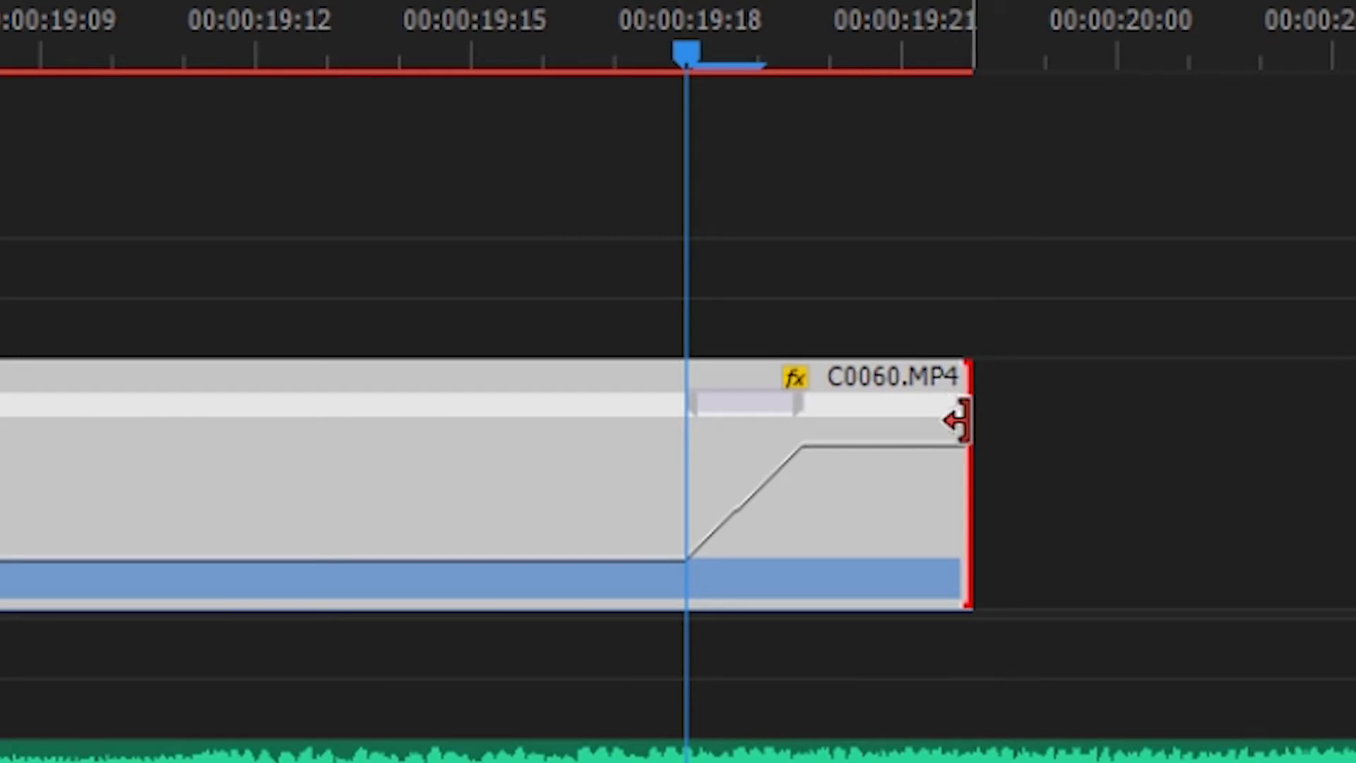
left_click_drag(958, 421, 825, 443)
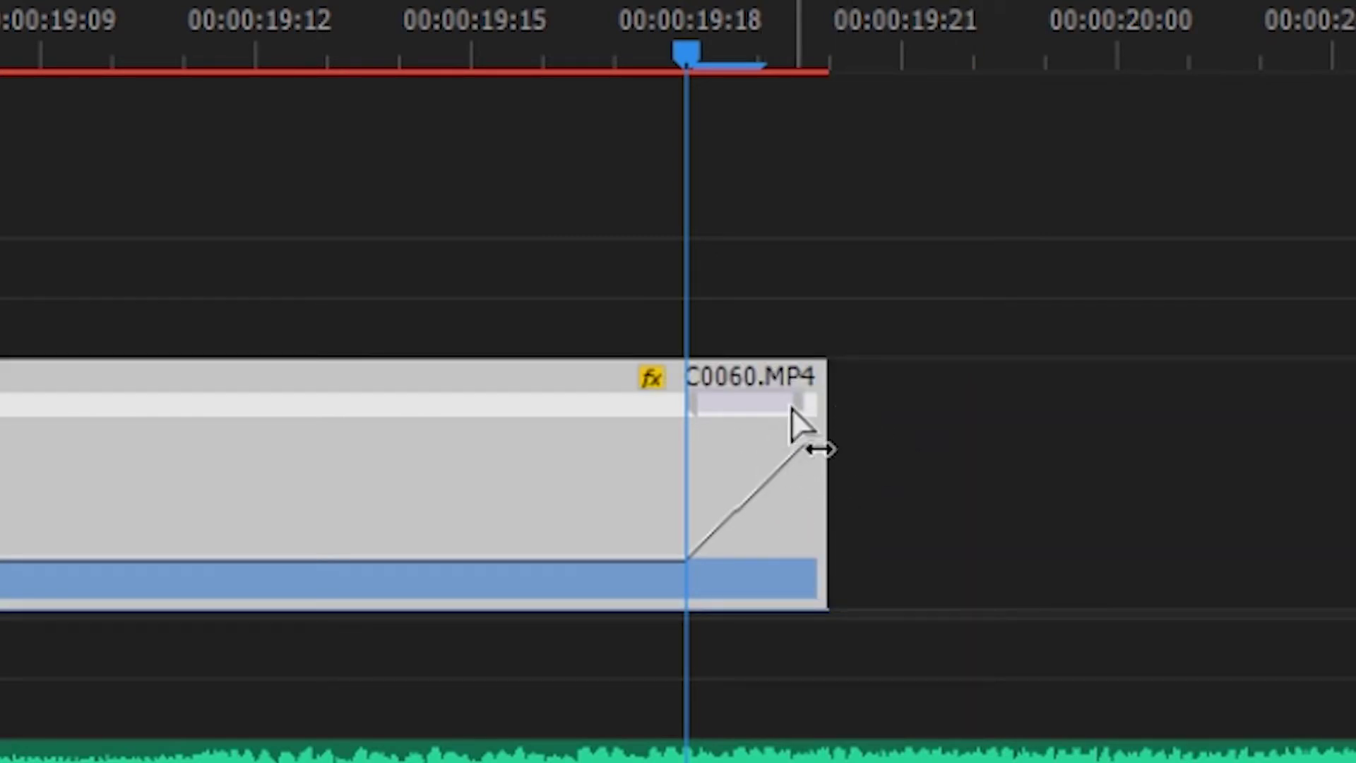
left_click_drag(793, 409, 826, 396)
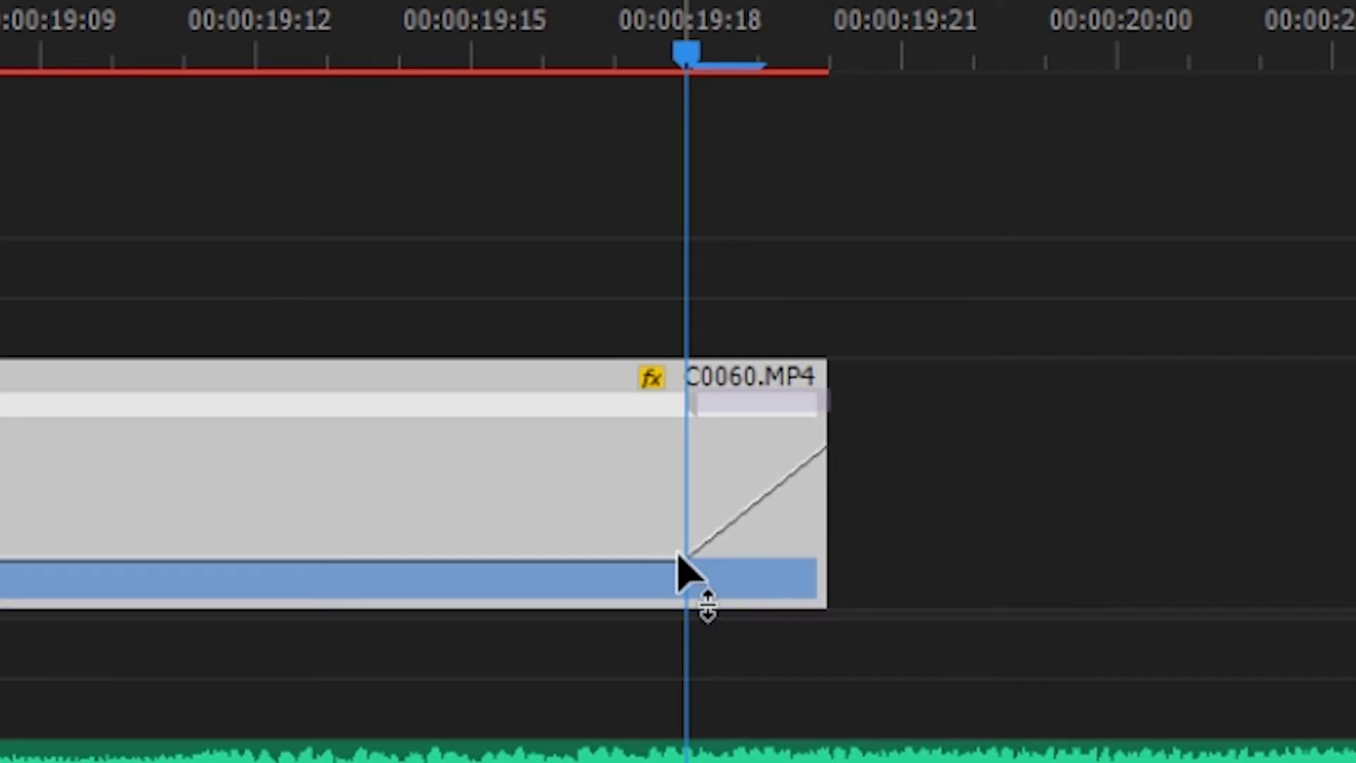
- Preview C0060's ramp from around 00:00:19:10 and reselect the clip
left_click(834, 449)
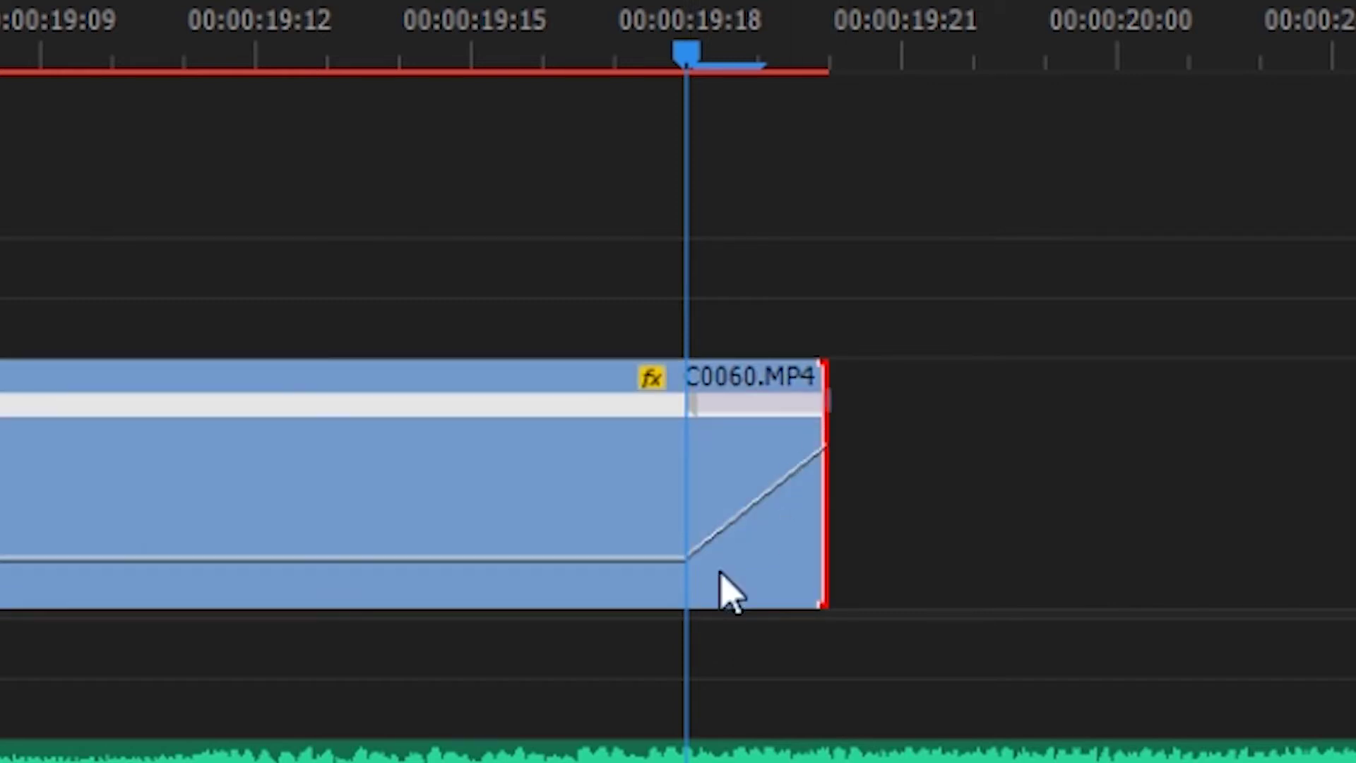
left_click(1107, 492)
left_click(1122, 498)
left_click_drag(666, 37, 151, 168)
key("space")
key("space")
key("minus")
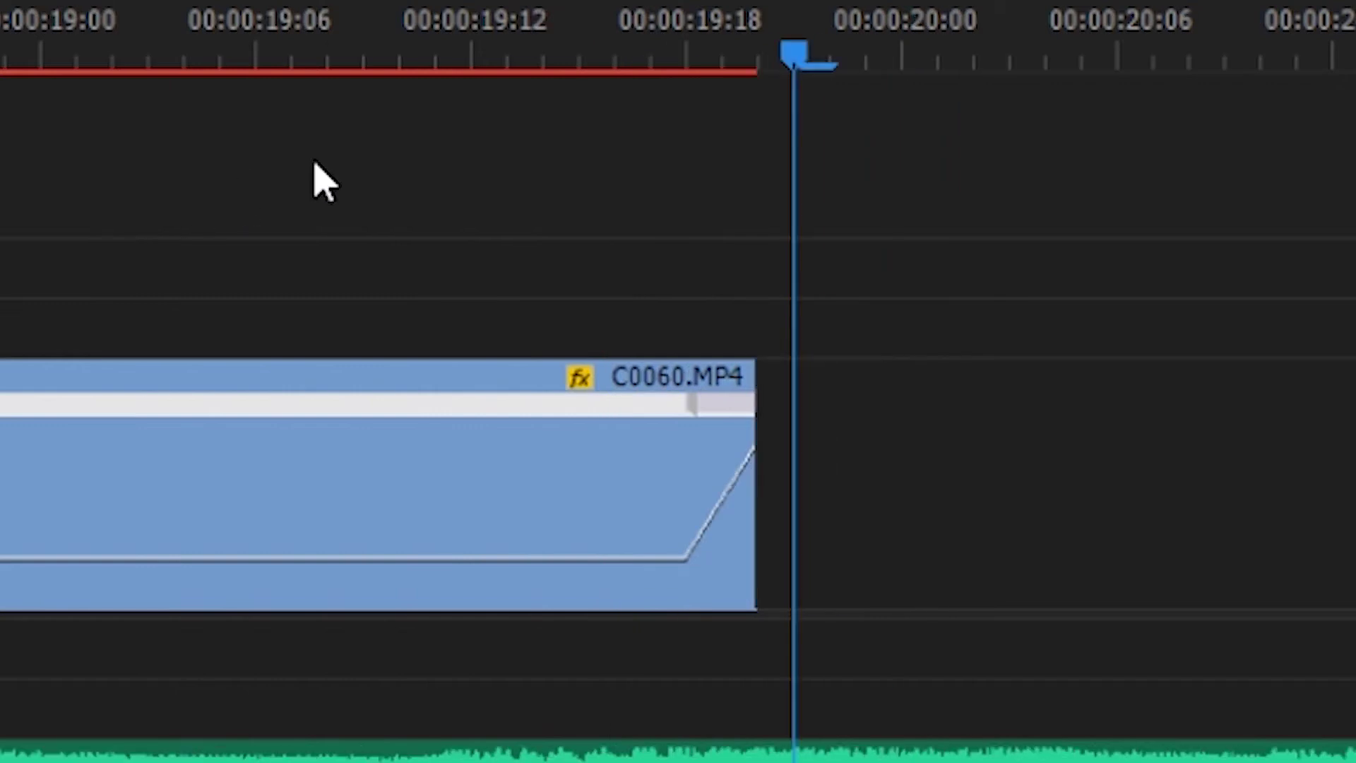
left_click_drag(623, 32, 424, 73)
key("equal")
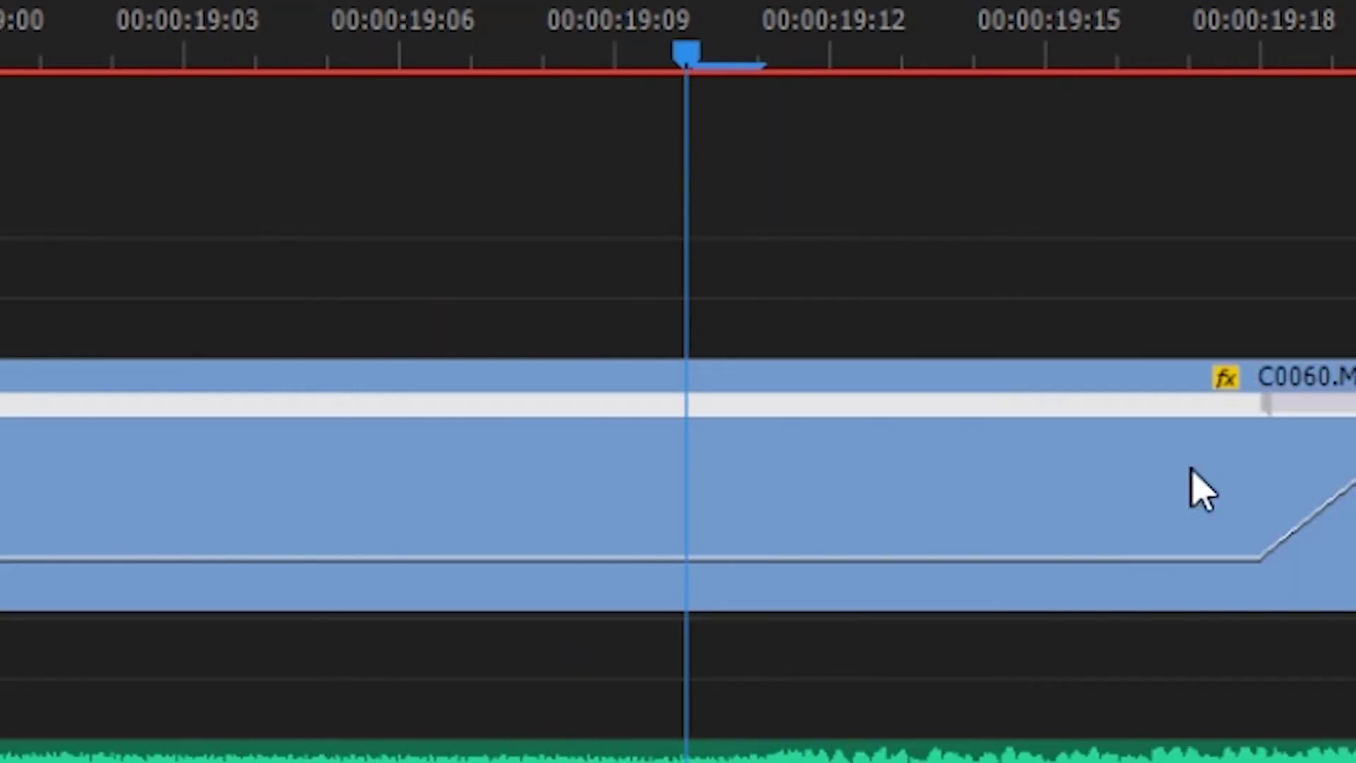
left_click(1283, 400)
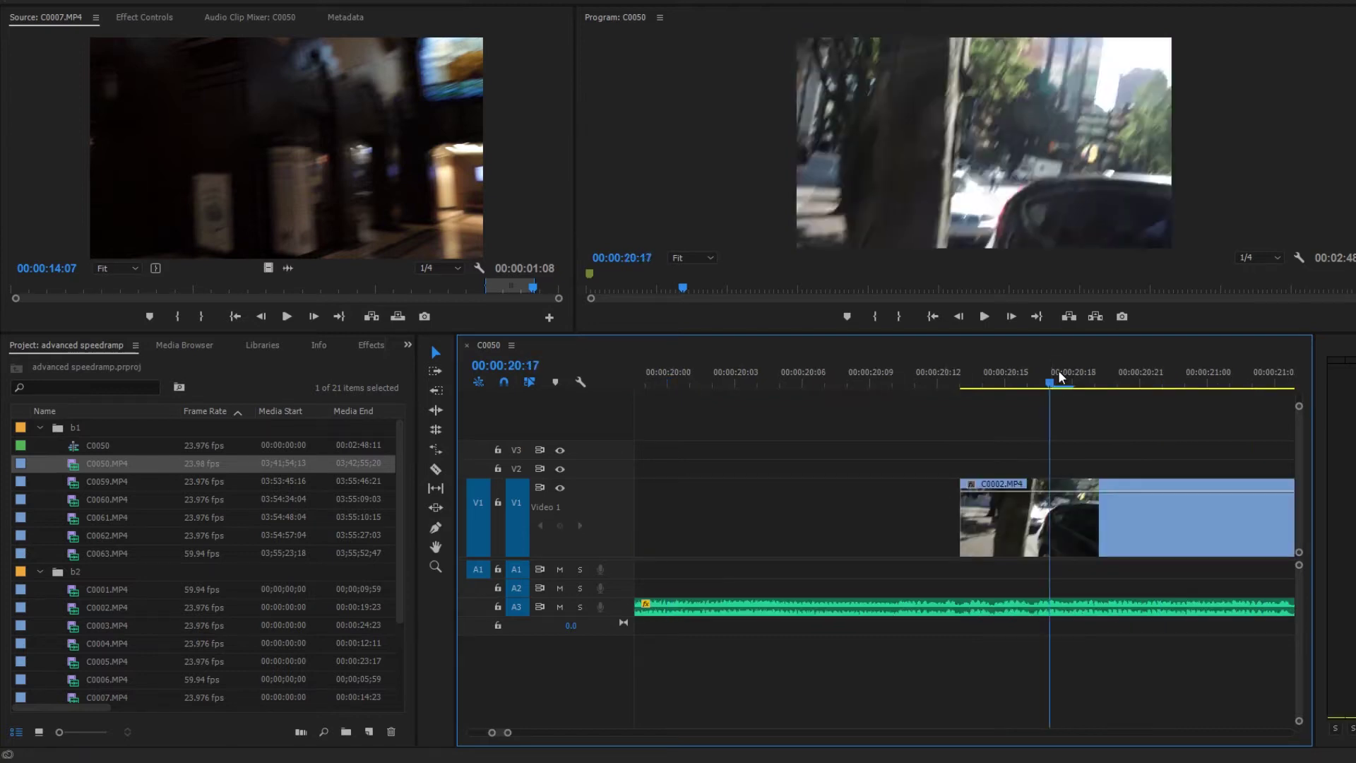
- Preview from 00:00:19:09 and drag the ramp's start keyframe earlier to lengthen it
left_click_drag(1058, 374, 1015, 384)
key("minus")
key("minus")
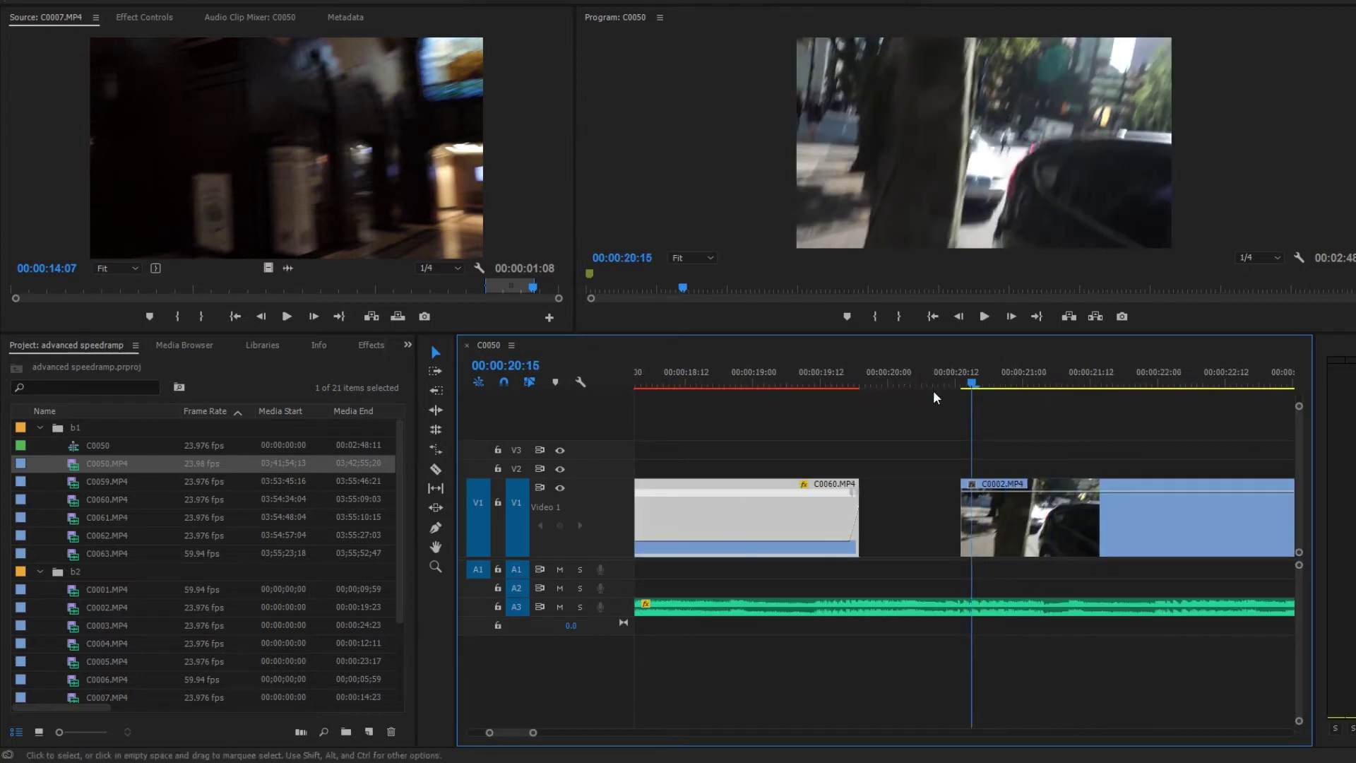
left_click(802, 386)
key("space")
key("space")
key("equal")
key("equal")
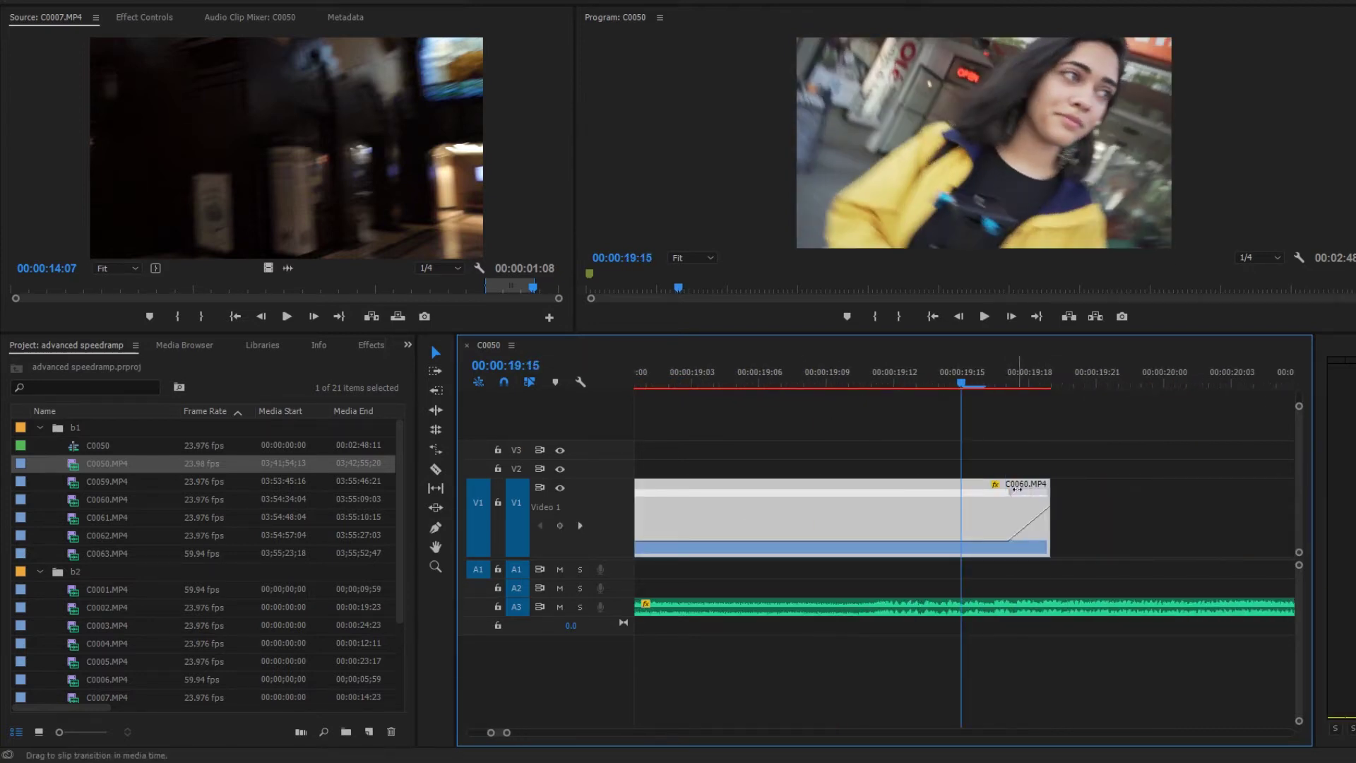
left_click_drag(1018, 488, 982, 490)
- Preview the lengthened ramp, move the 550% keyframe to 00:00:19:16, and trim C0060's end slightly
left_click_drag(917, 385, 817, 382)
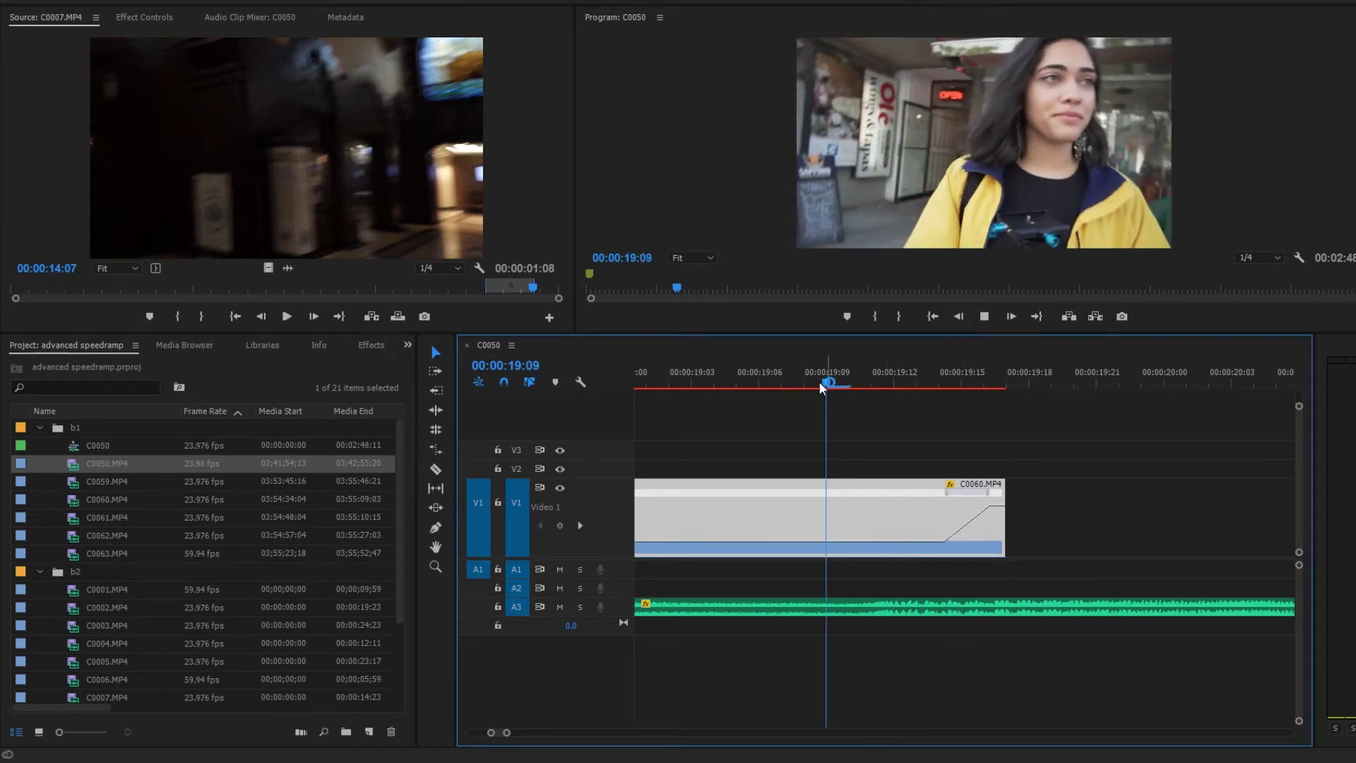
key("space")
key("space")
key("Right")
key("Left")
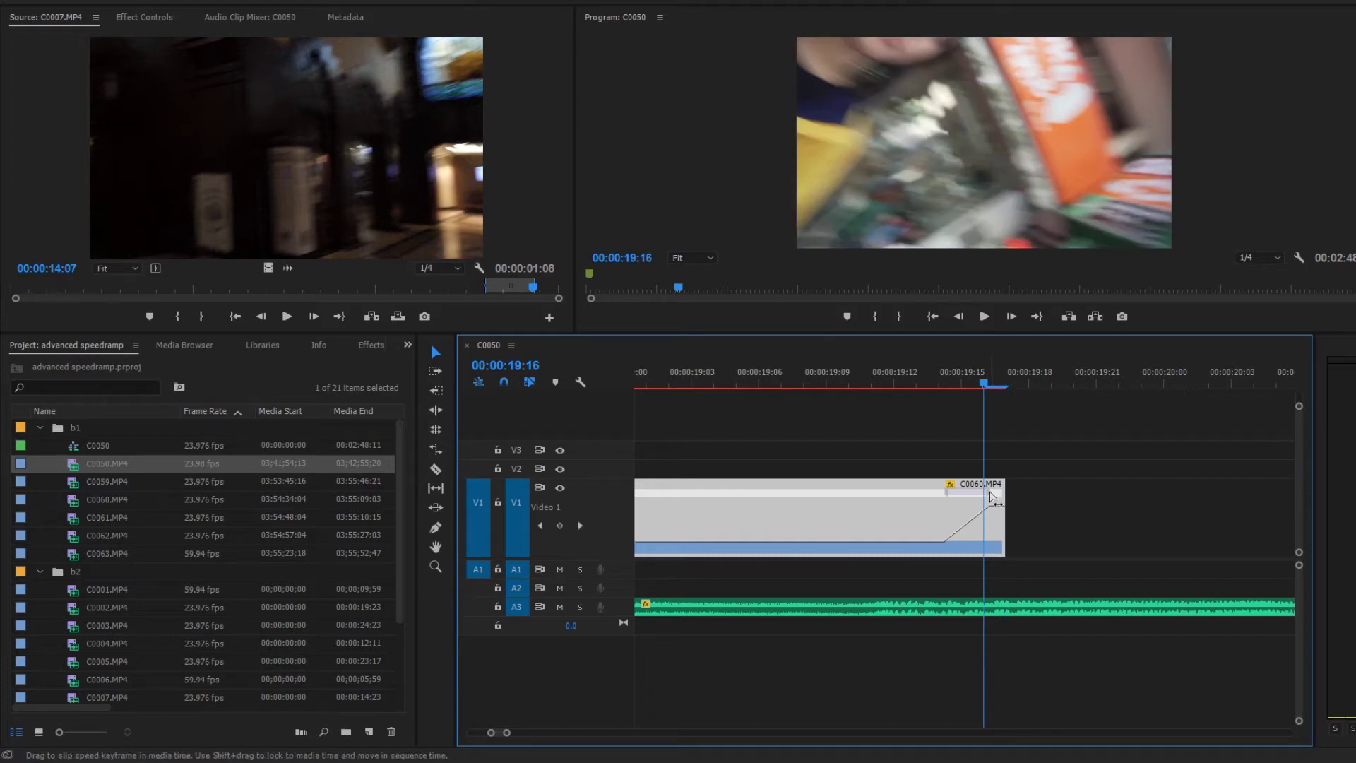
mouse_move(992, 496)
left_mouse_down()
mouse_move(1009, 503)
mouse_move(981, 503)
left_mouse_up()
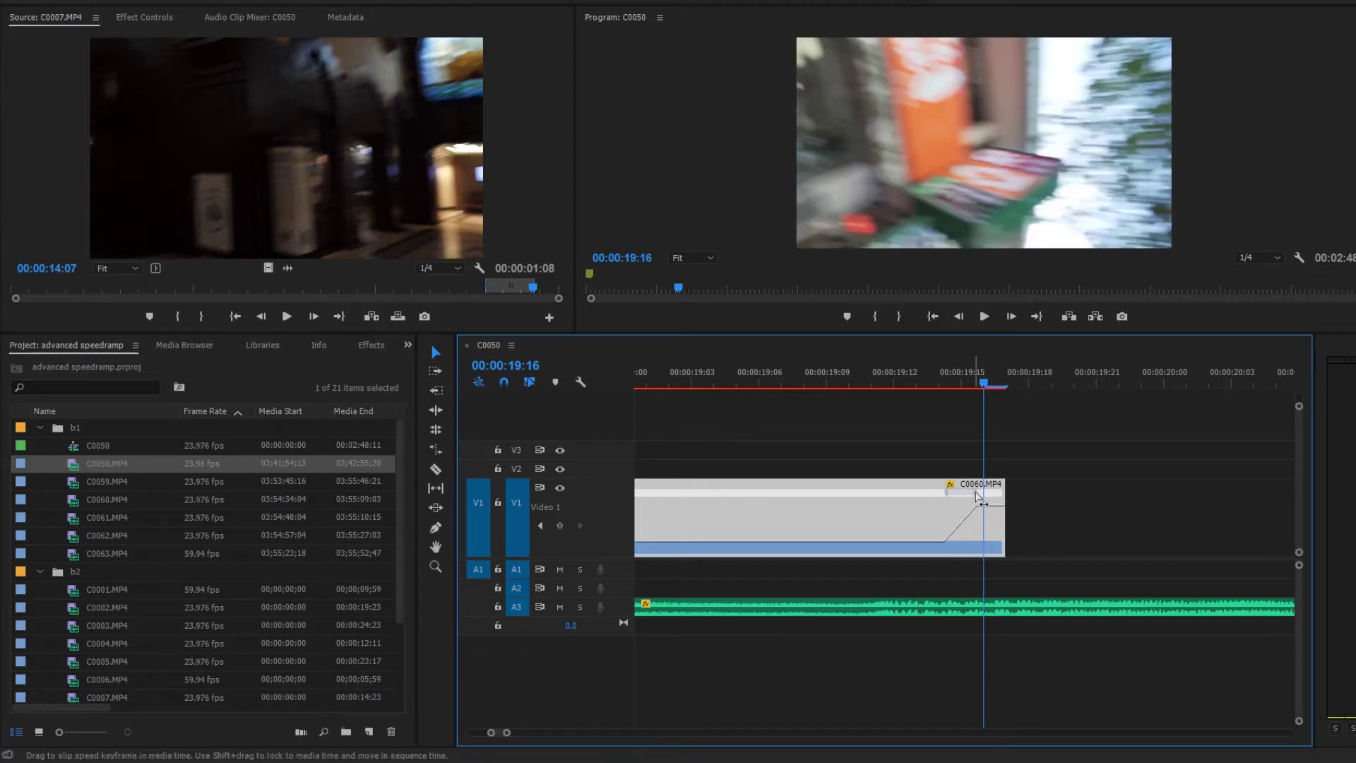
left_click_drag(976, 496, 1015, 510)
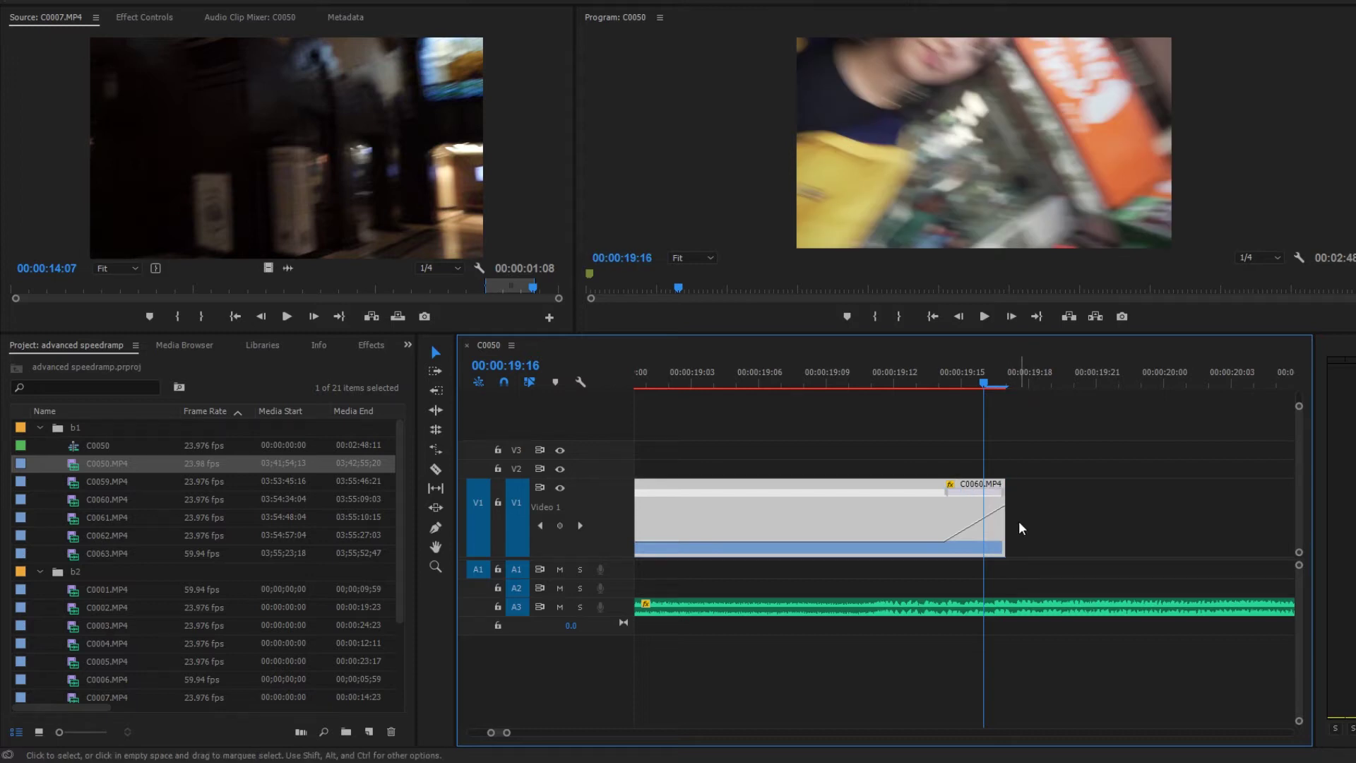
left_click_drag(979, 386, 968, 412)
- Move C0002 left toward C0060 and preview its frames just after the cut
key("minus")
key("minus")
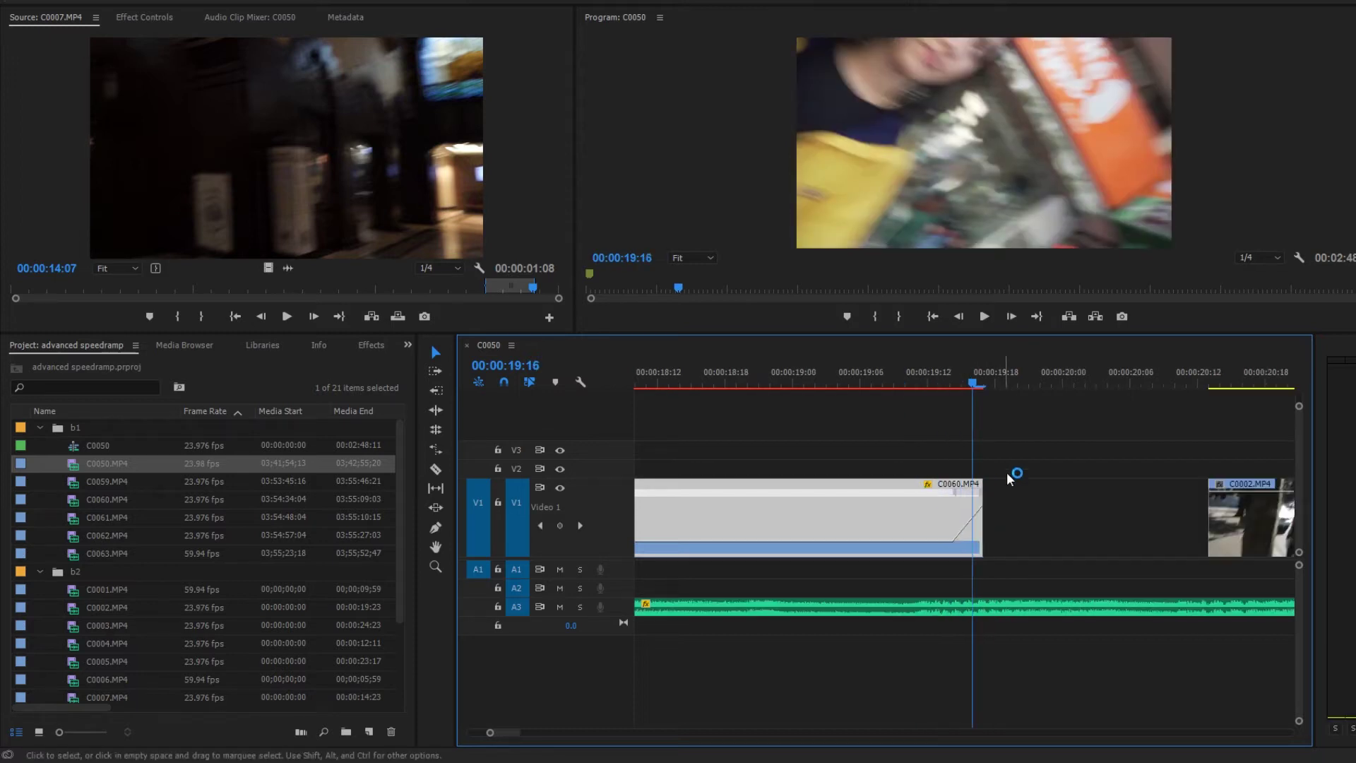
left_click(1019, 528)
left_click_drag(1109, 485, 1024, 494)
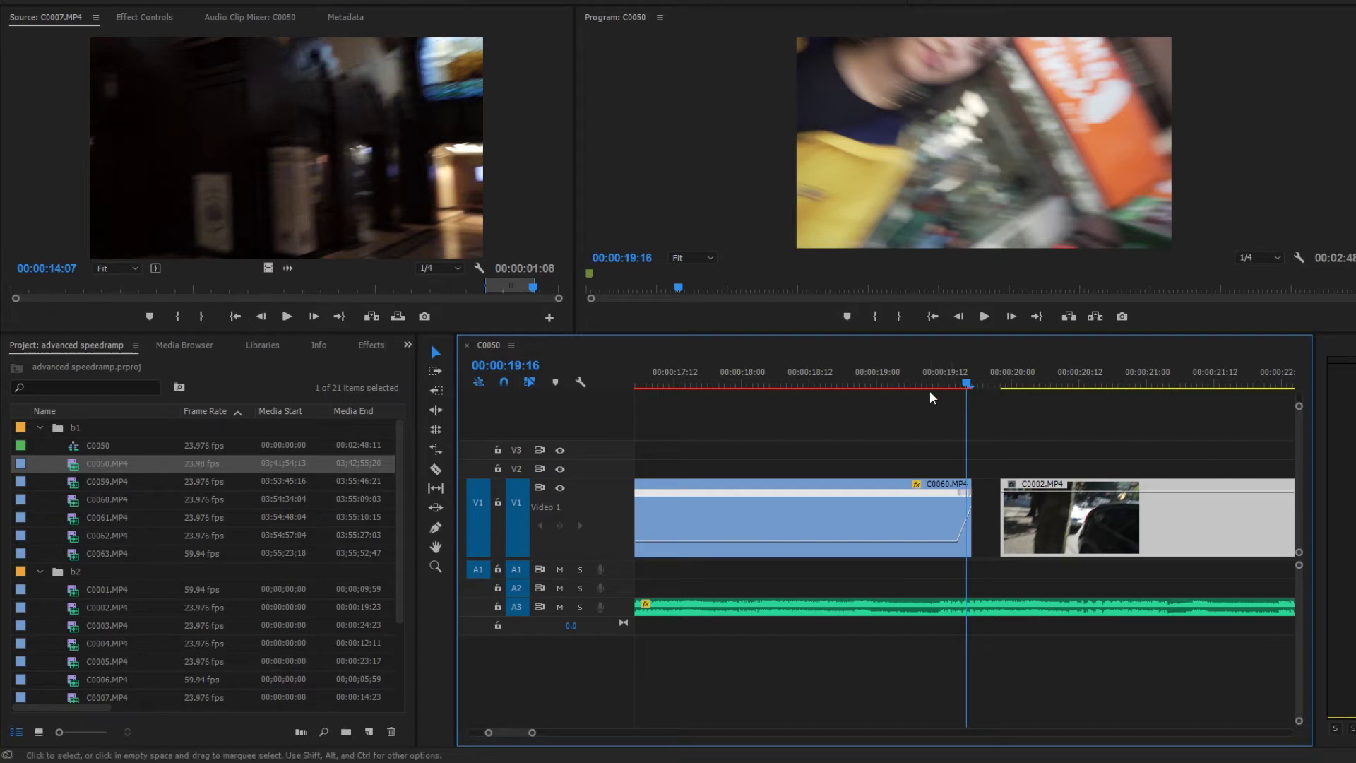
left_click(1009, 382)
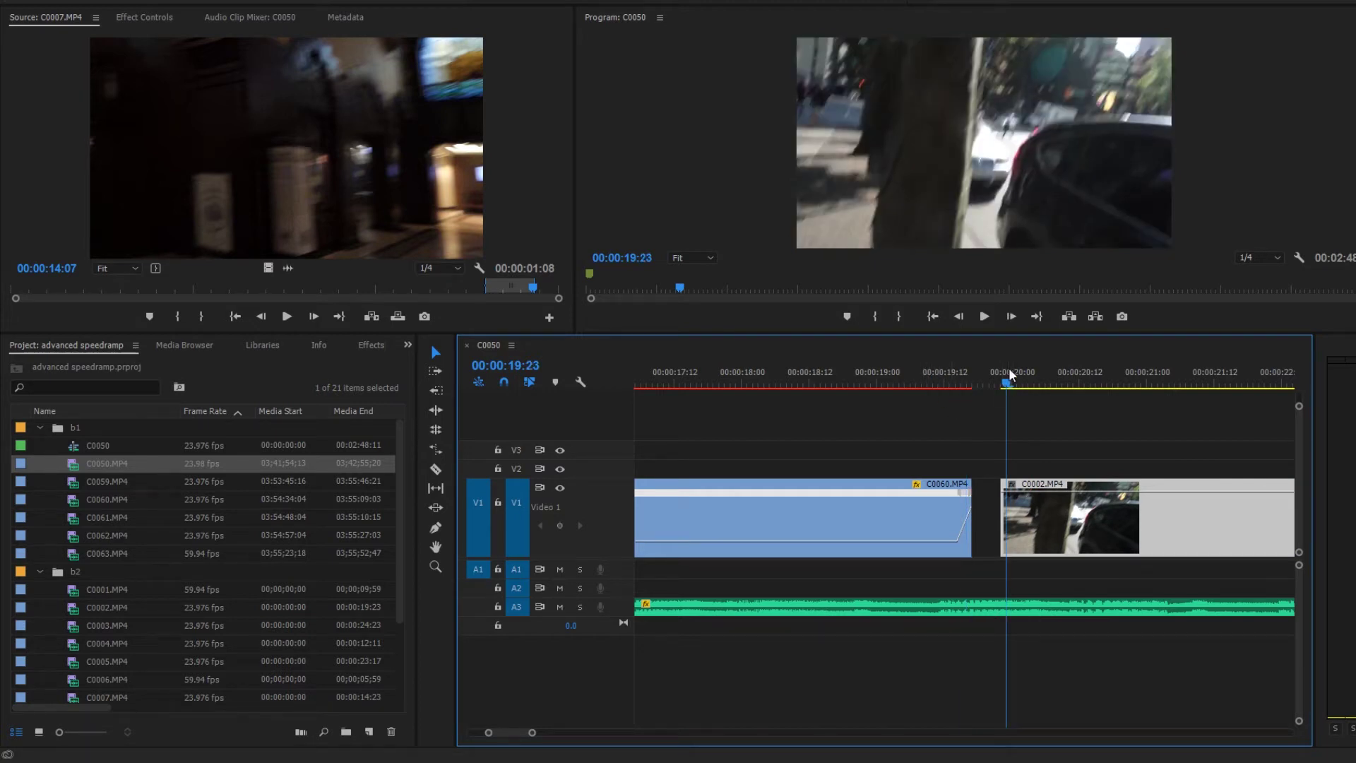
mouse_move(1012, 382)
left_mouse_down()
mouse_move(1052, 383)
mouse_move(1006, 401)
left_mouse_up()
key("equal")
key("equal")
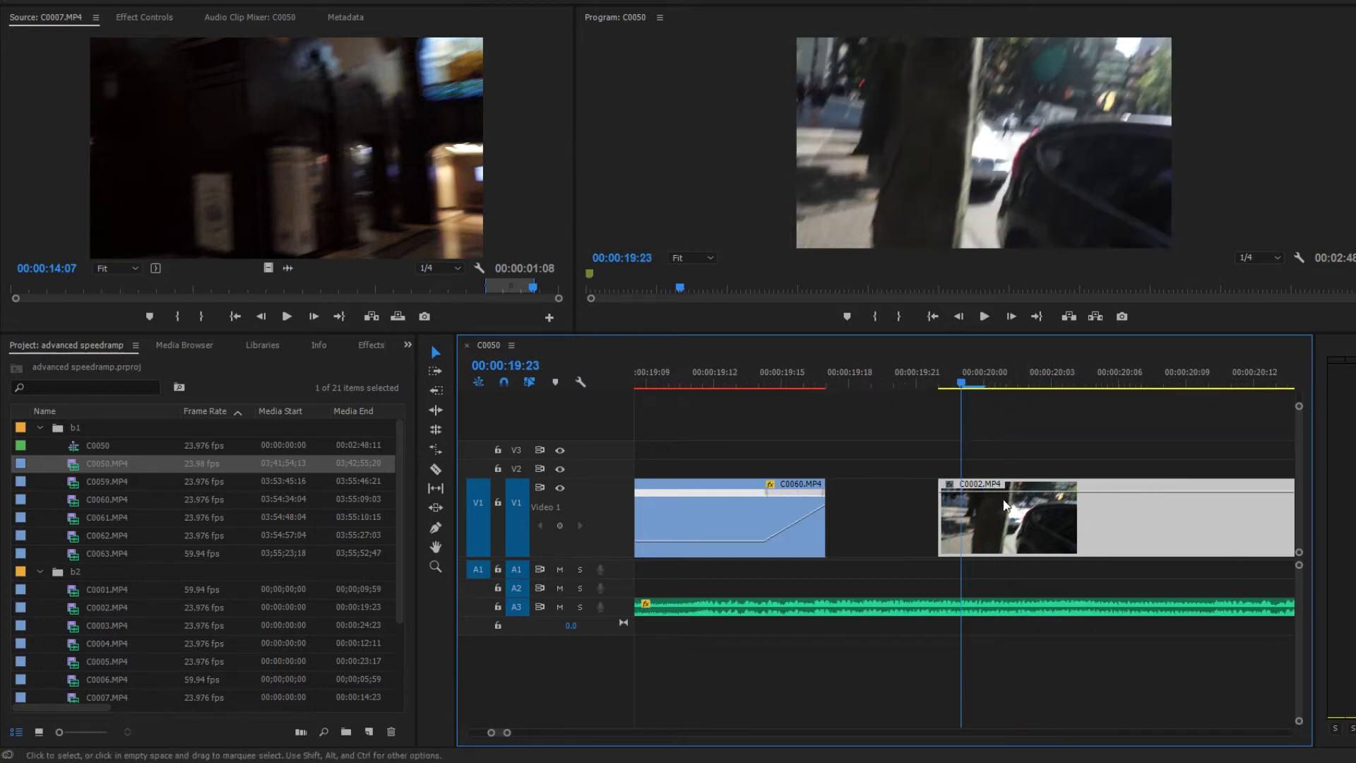
- Razor C0002 at the playhead and show its Time Remapping > Speed line
left_click(962, 494)
key("v")
right_click(977, 515)
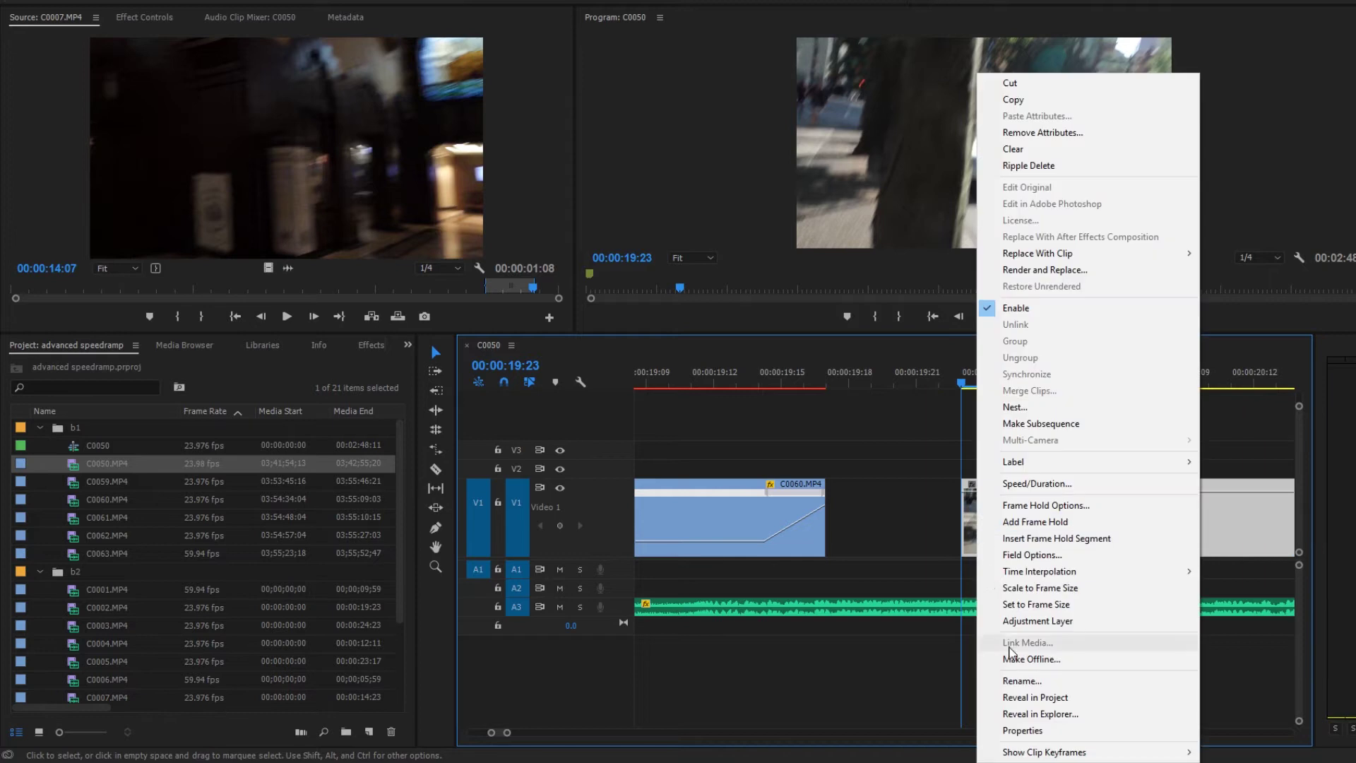
mouse_move(1047, 753)
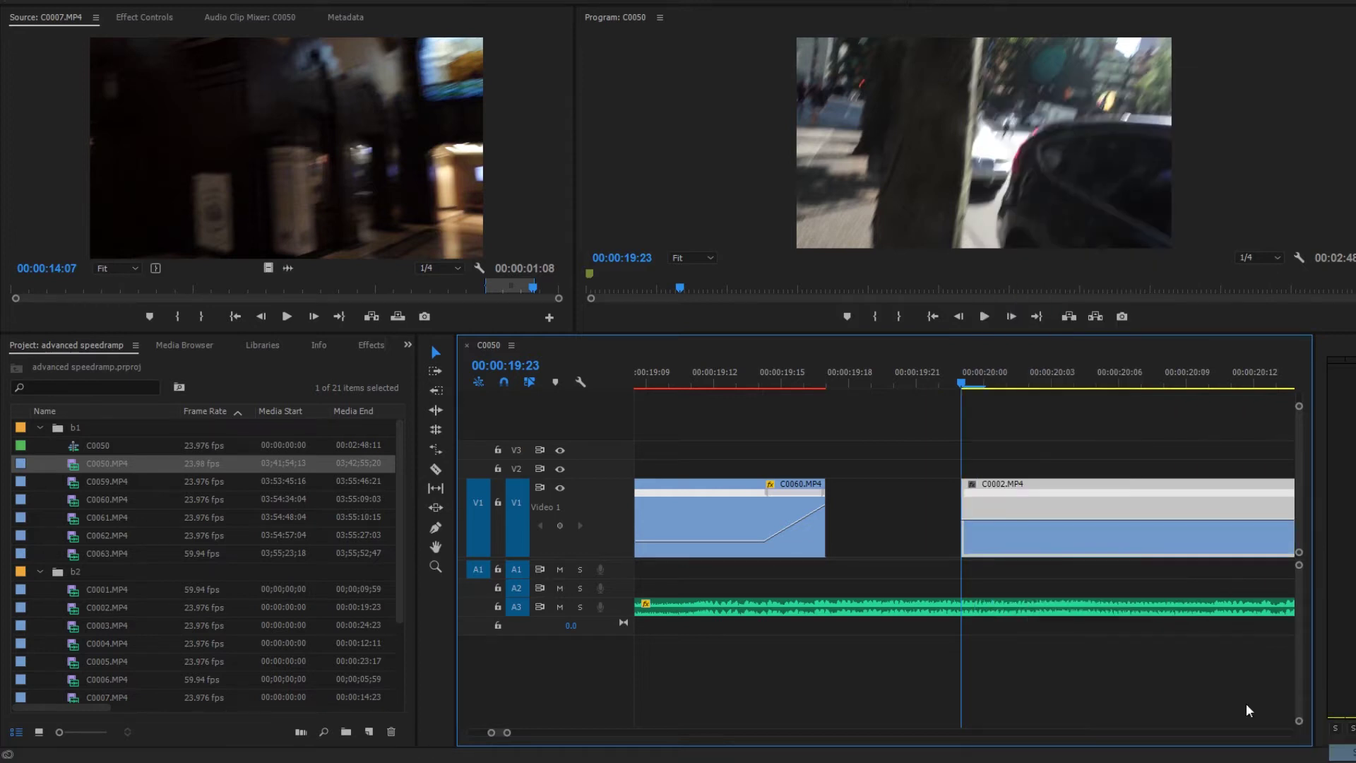
left_click(1256, 752)
key("space")
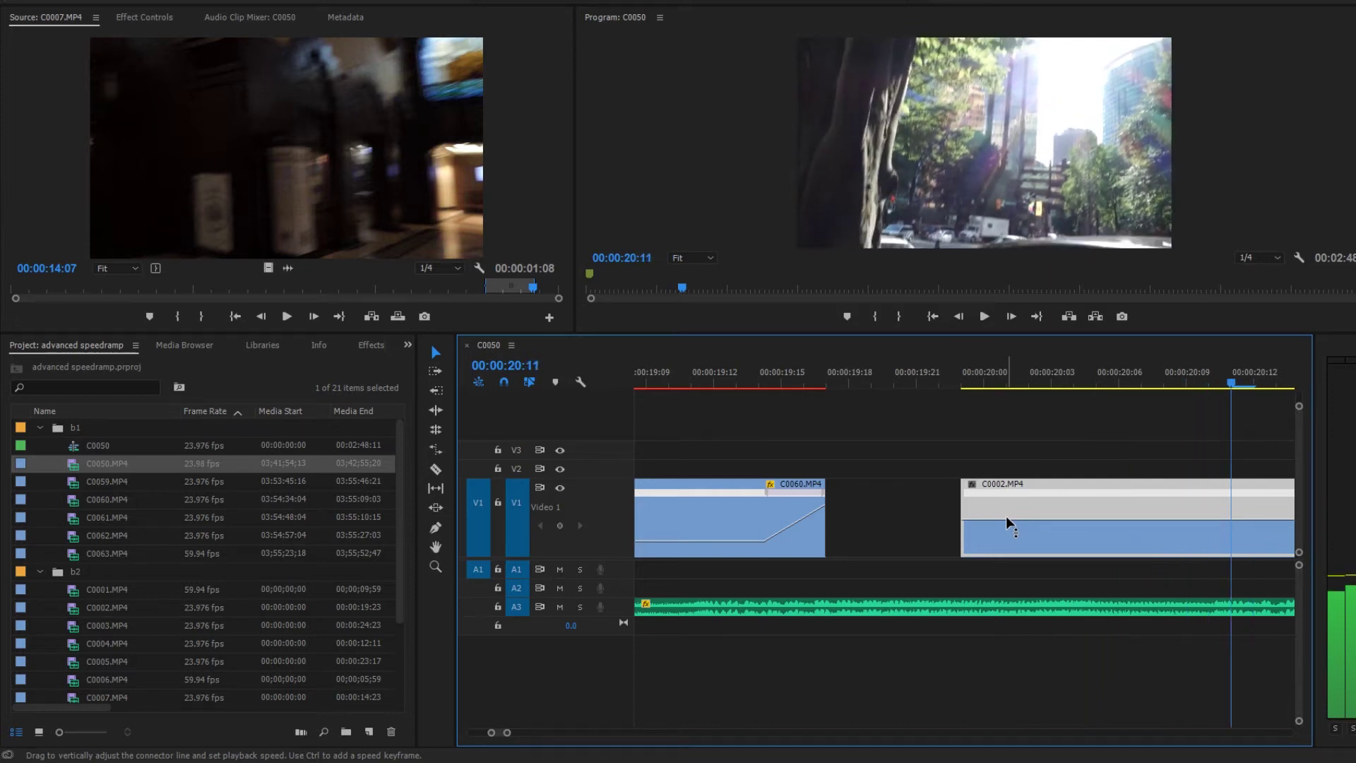
- Add a speed keyframe on C0002 and raise the segment before it to 1000%
key("minus")
key("Right")
key("Right")
key("Right")
key("Right")
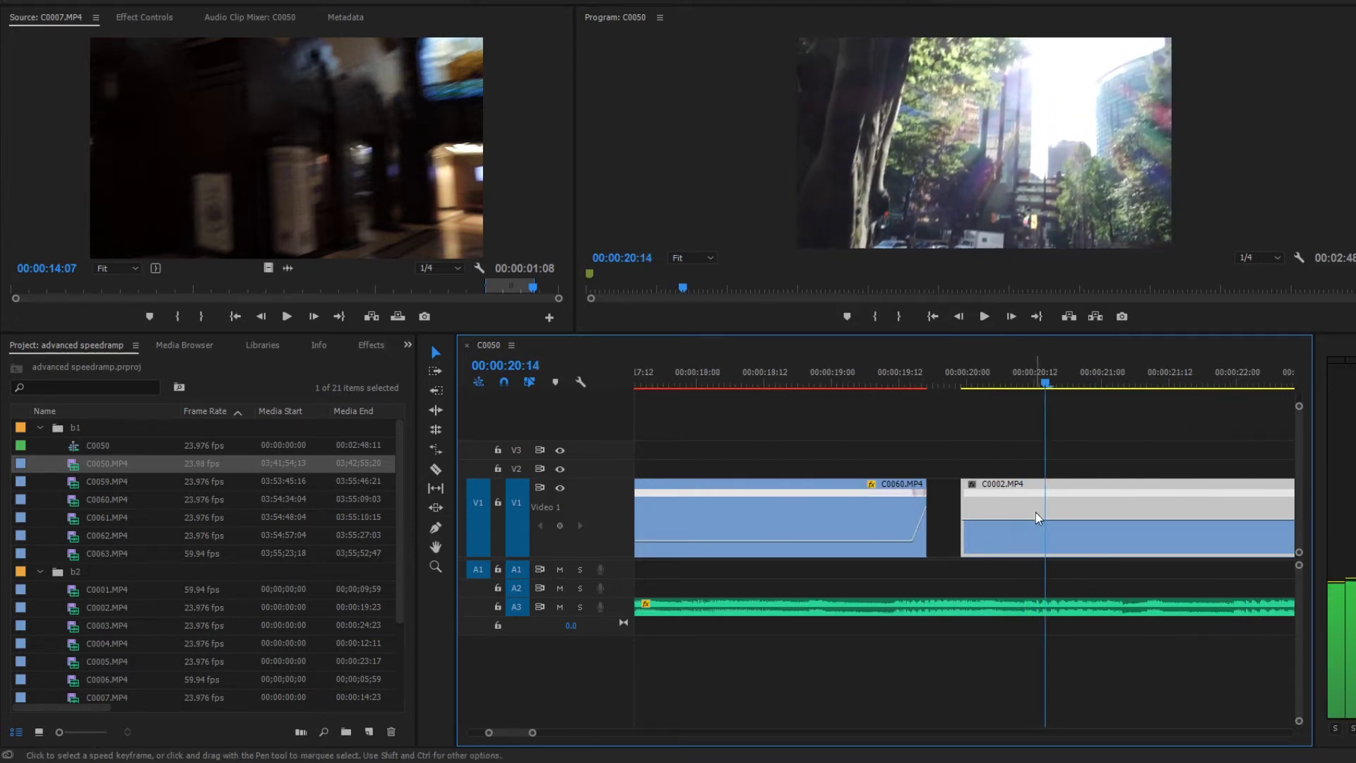
left_click(1046, 521, "ctrl")
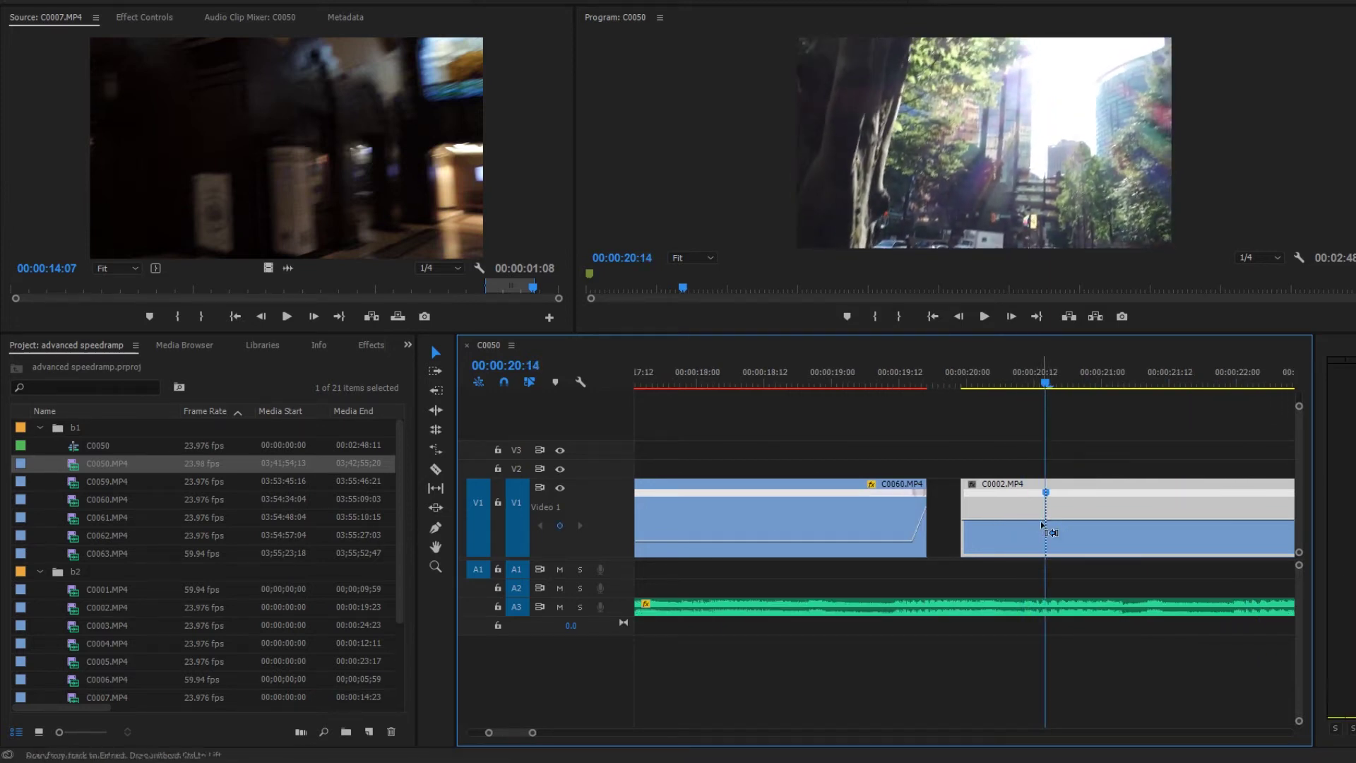
left_click_drag(1020, 519, 1020, 505)
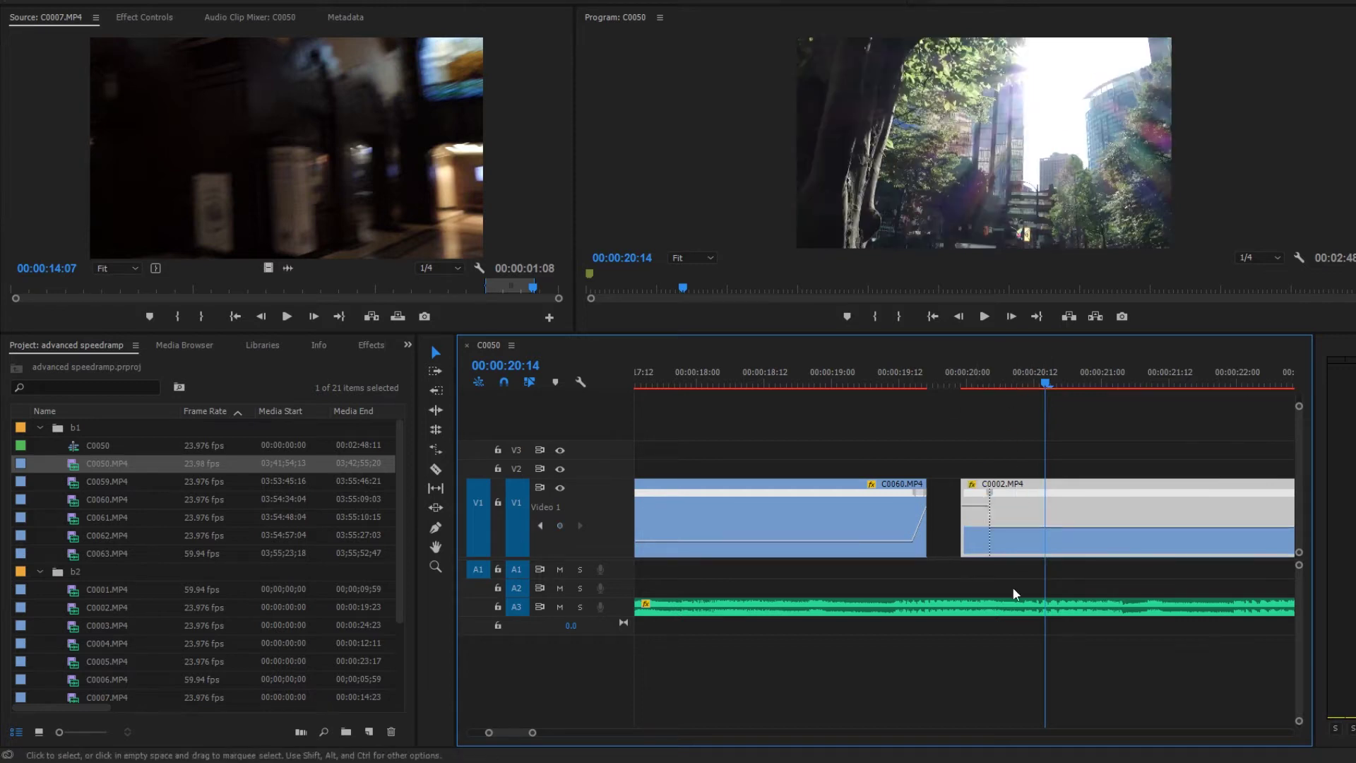
key("ctrl+z")
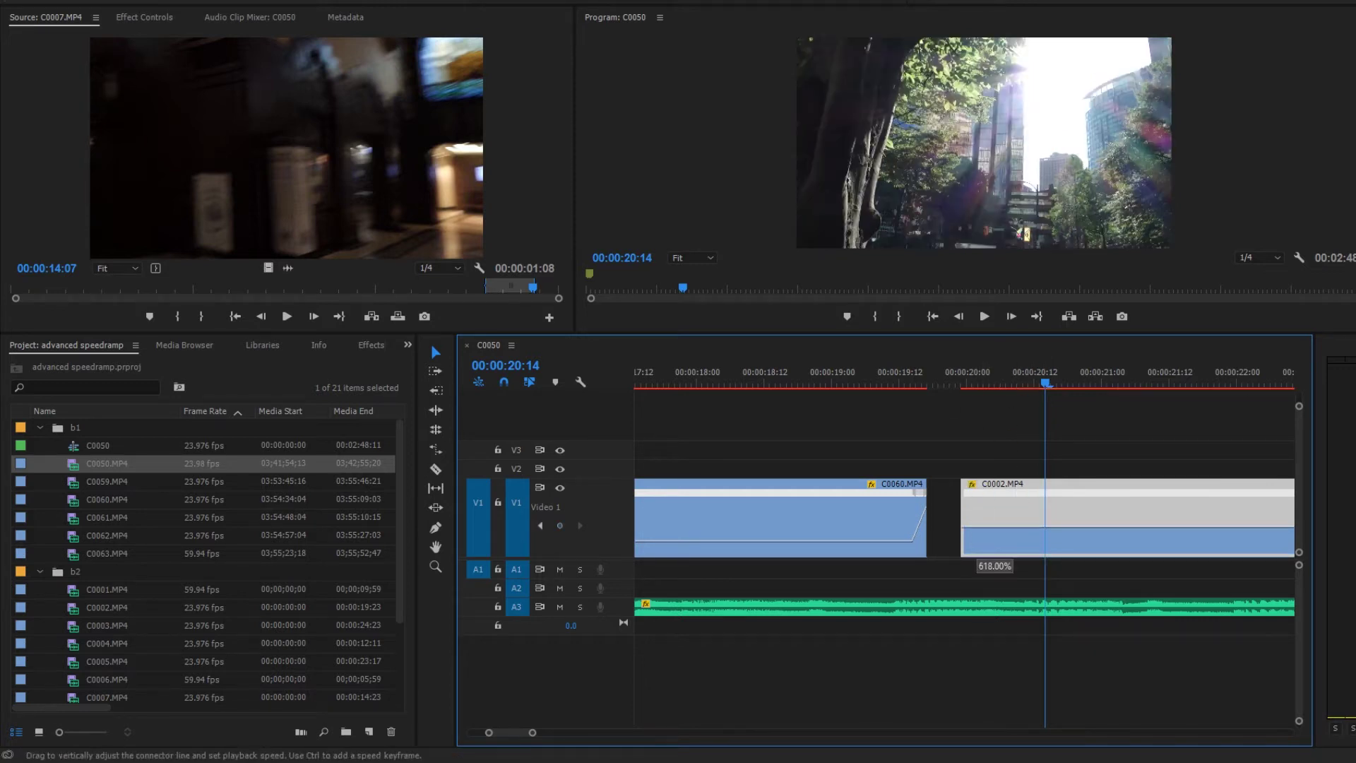
left_click_drag(997, 525, 997, 487)
left_click(974, 382)
key("equal")
key("equal")
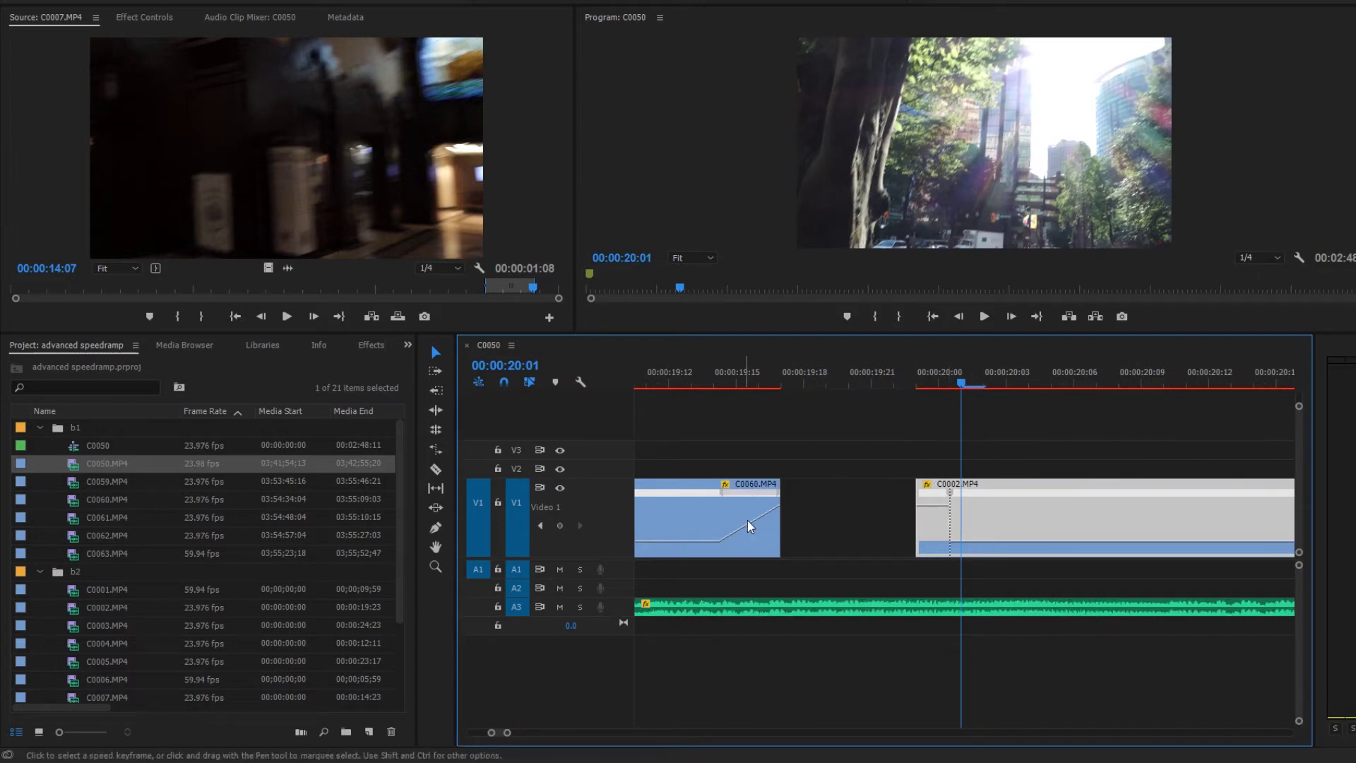
- Split C0002's speed keyframe into a gradual ramp down from 1000%
left_click(948, 497)
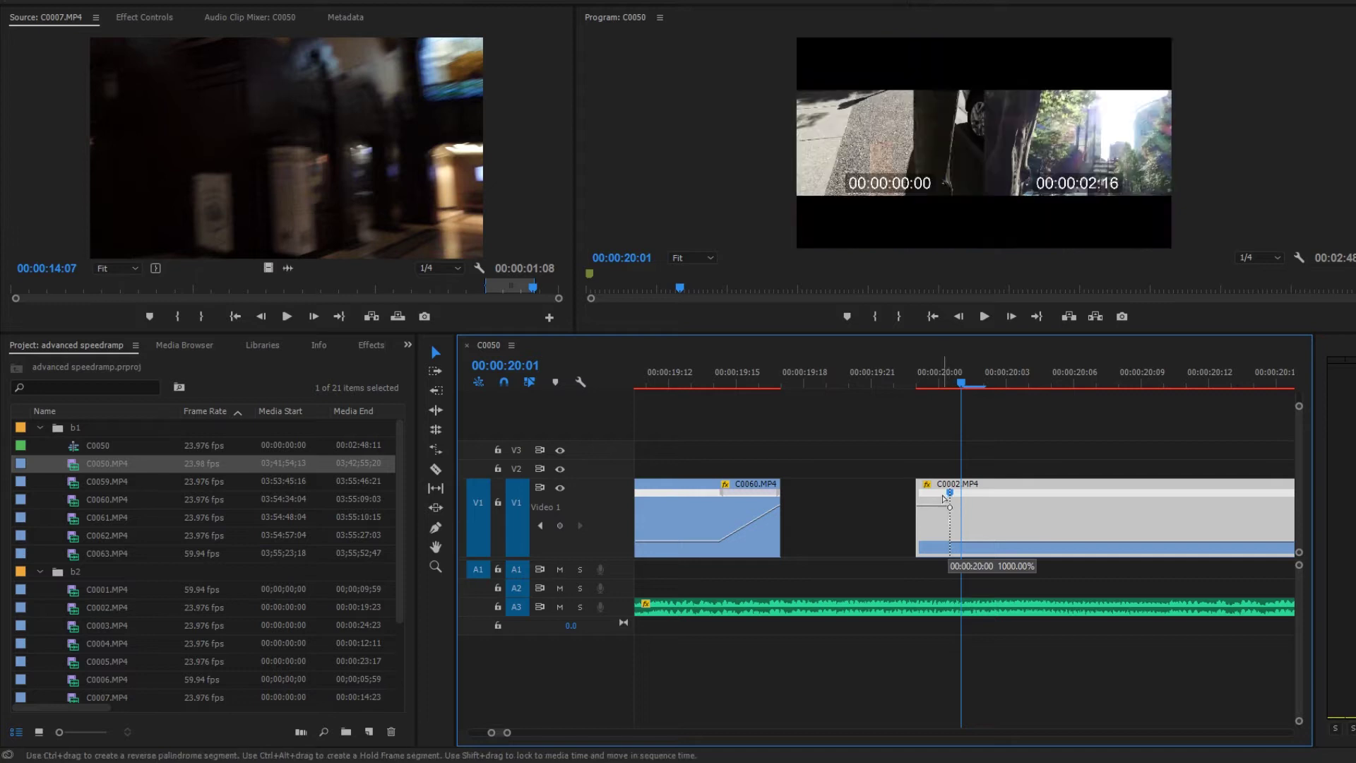
left_click(954, 498)
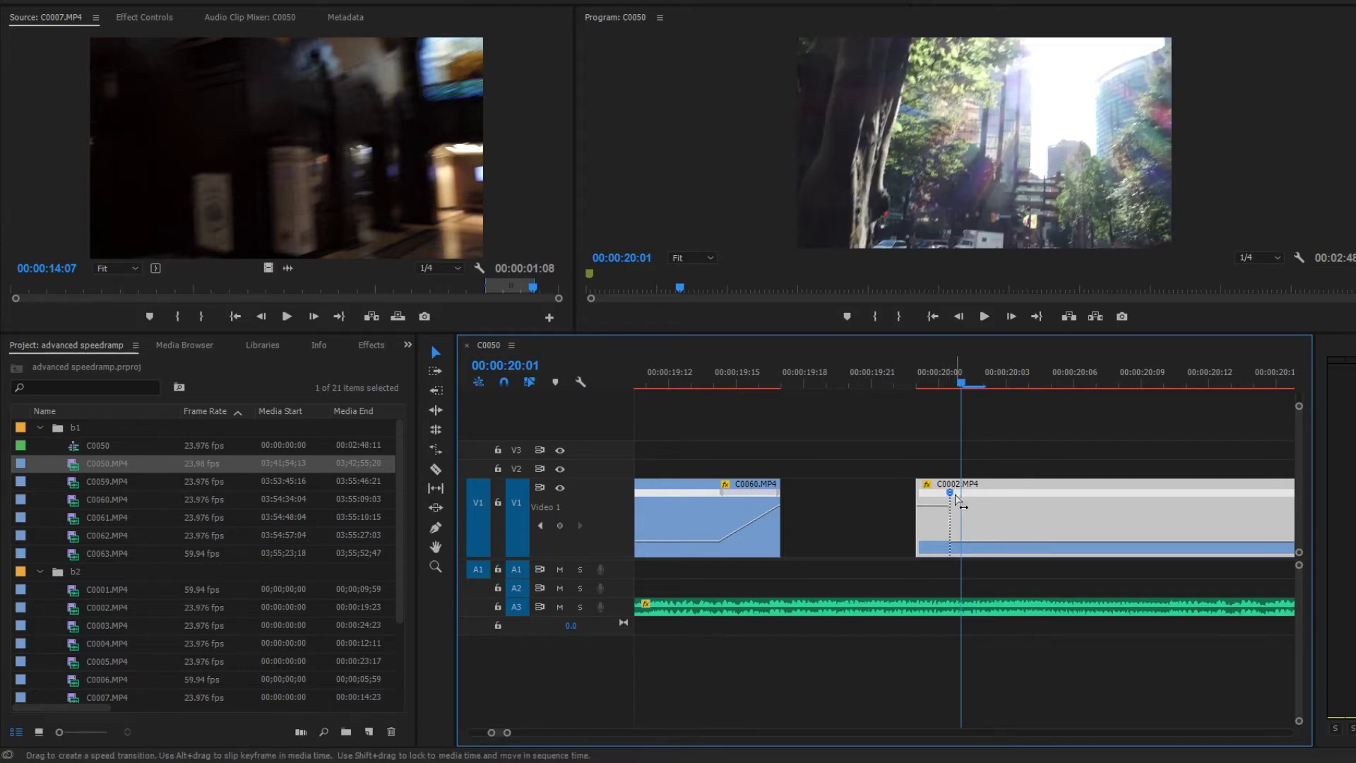
left_click_drag(952, 495, 922, 519)
- Close the gap so C0002 butts against C0060, then return the playhead to 18:20
left_click_drag(933, 387, 913, 398)
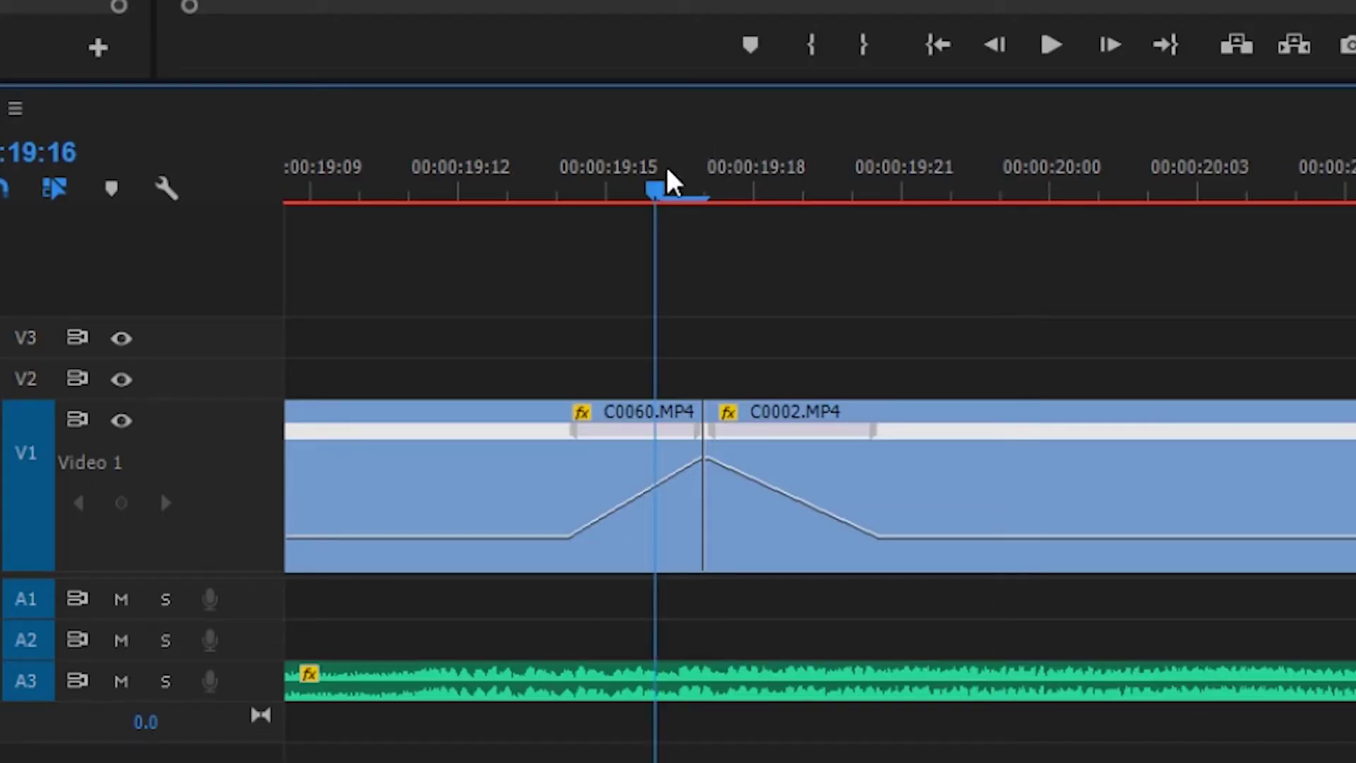
left_click_drag(763, 379, 737, 379)
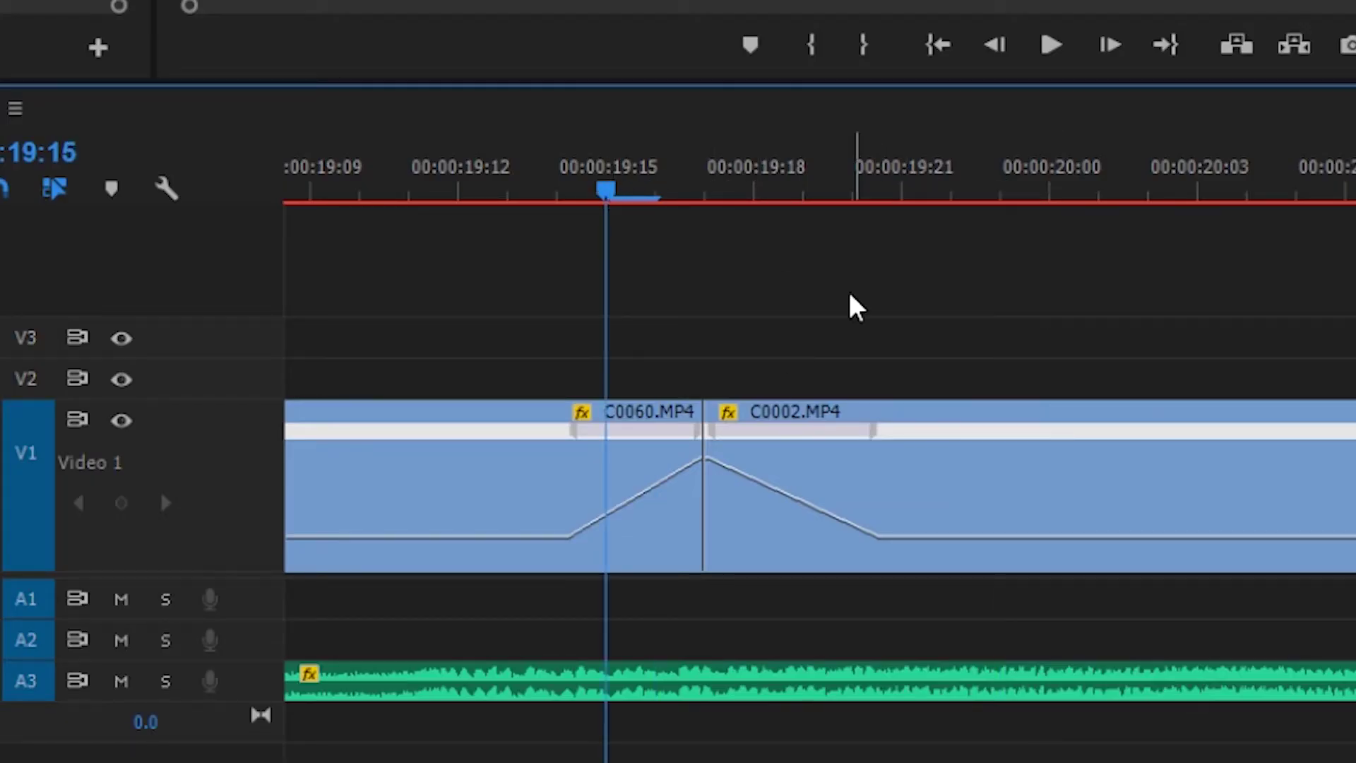
left_click(751, 491)
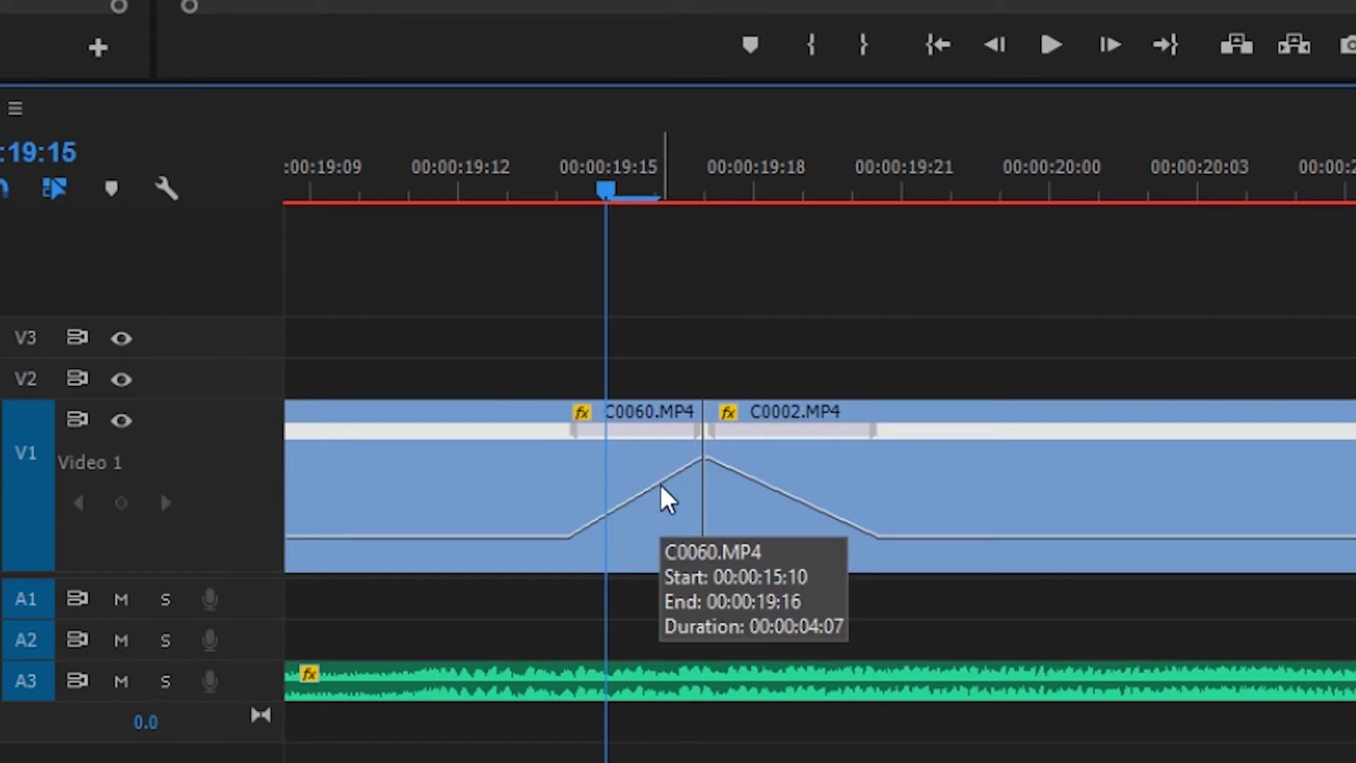
key("minus")
key("minus")
left_click_drag(893, 194, 662, 220)
key("minus")
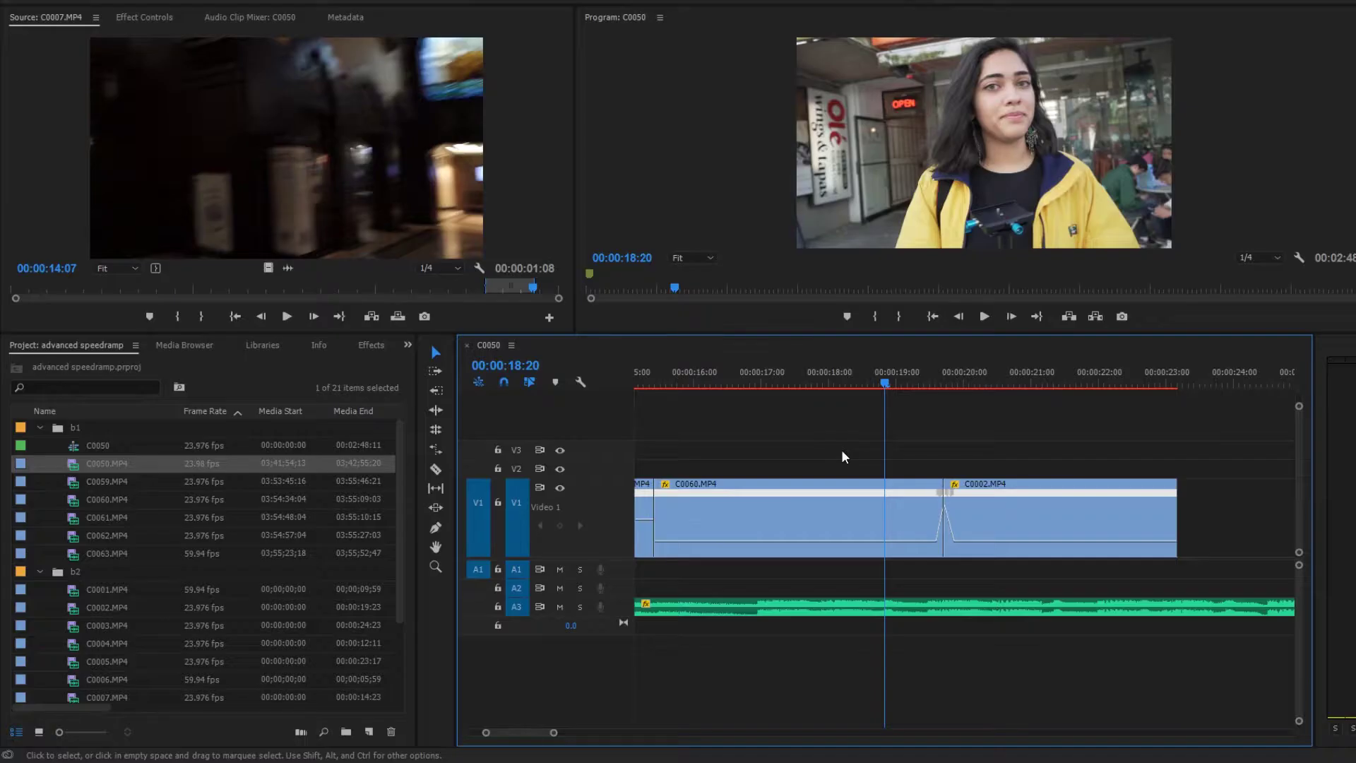
key("space")
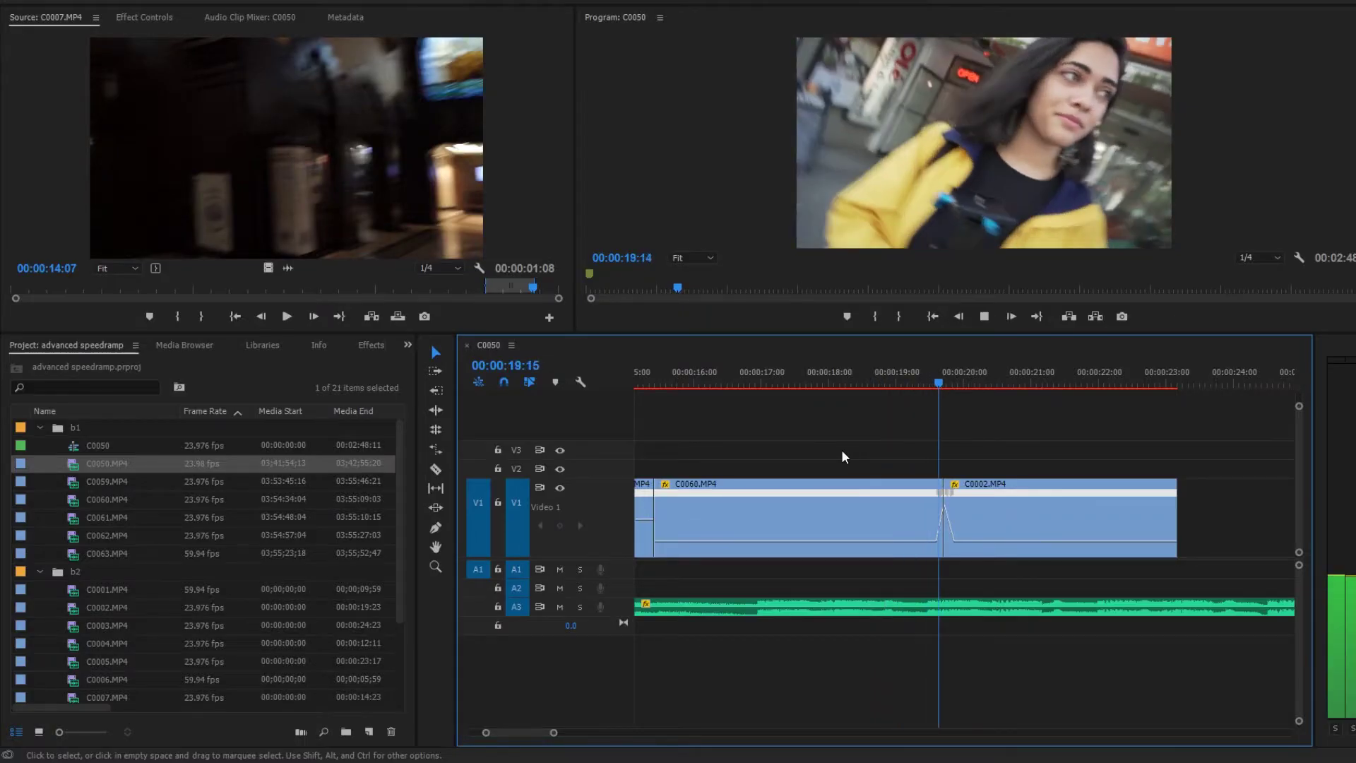
key("space")
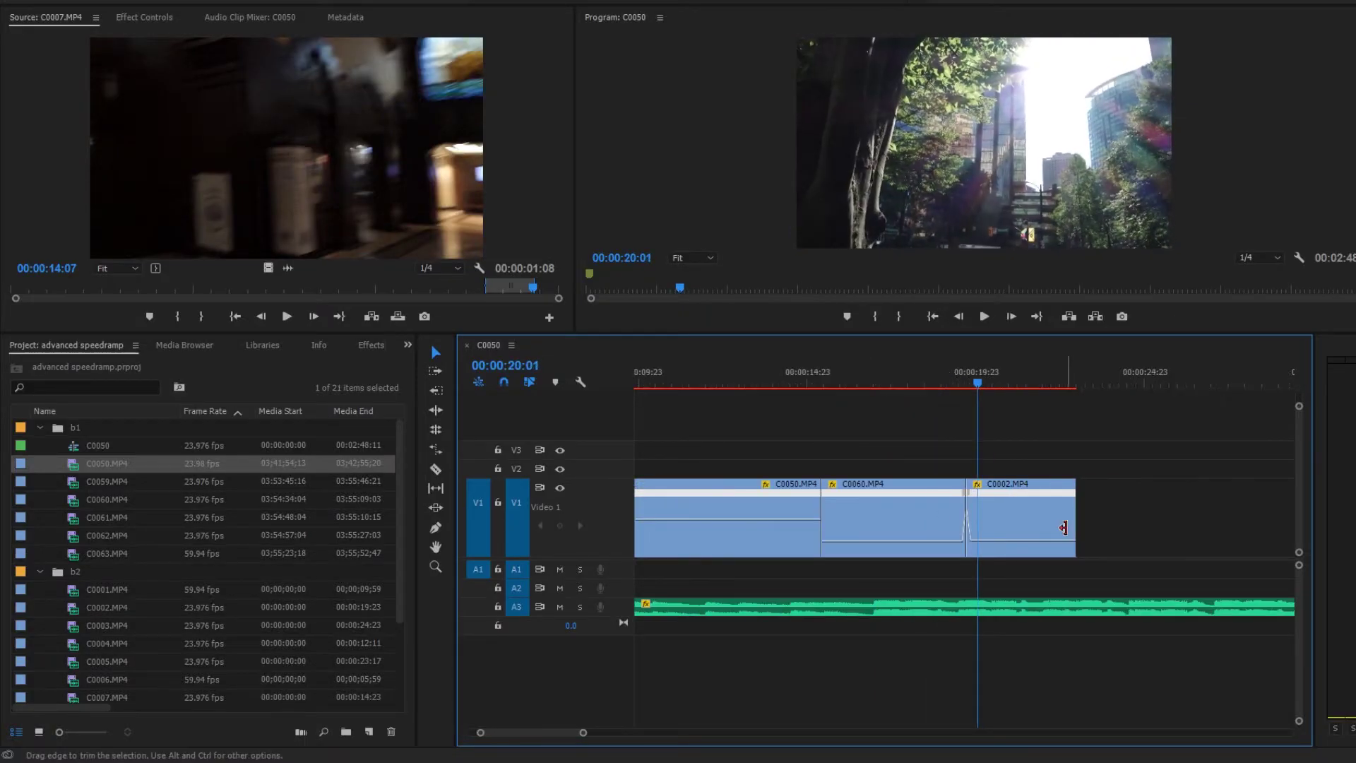
key("minus")
key("minus")
key("minus")
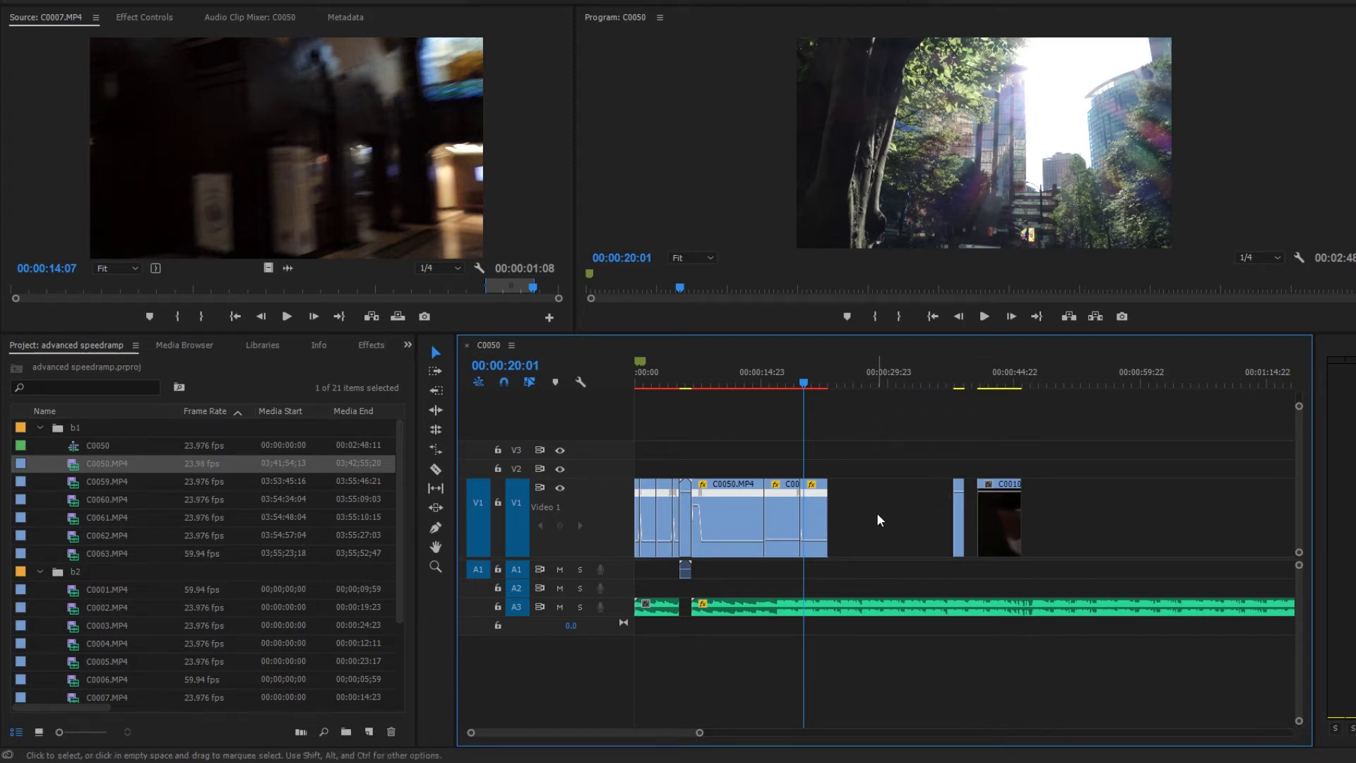
key("=")
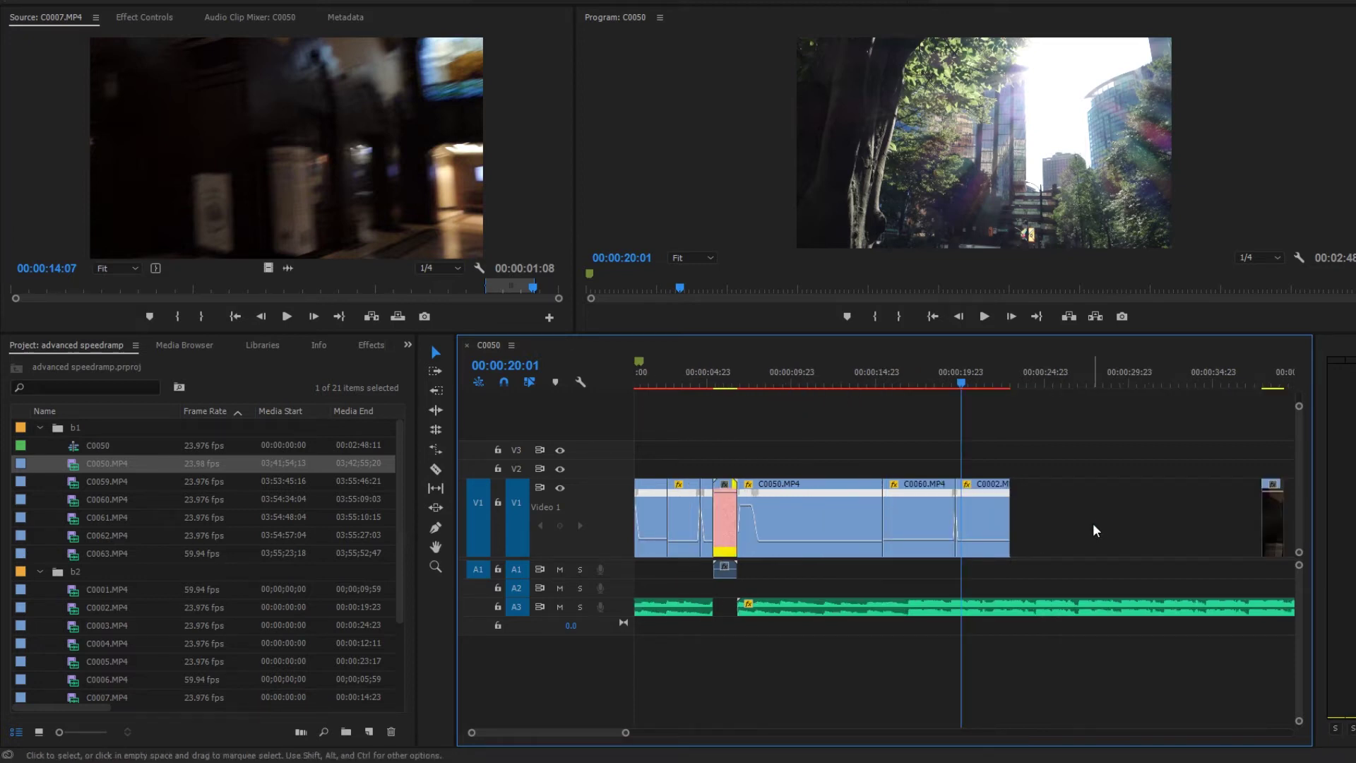
key("=")
key("=")
left_click(917, 375)
key("space")
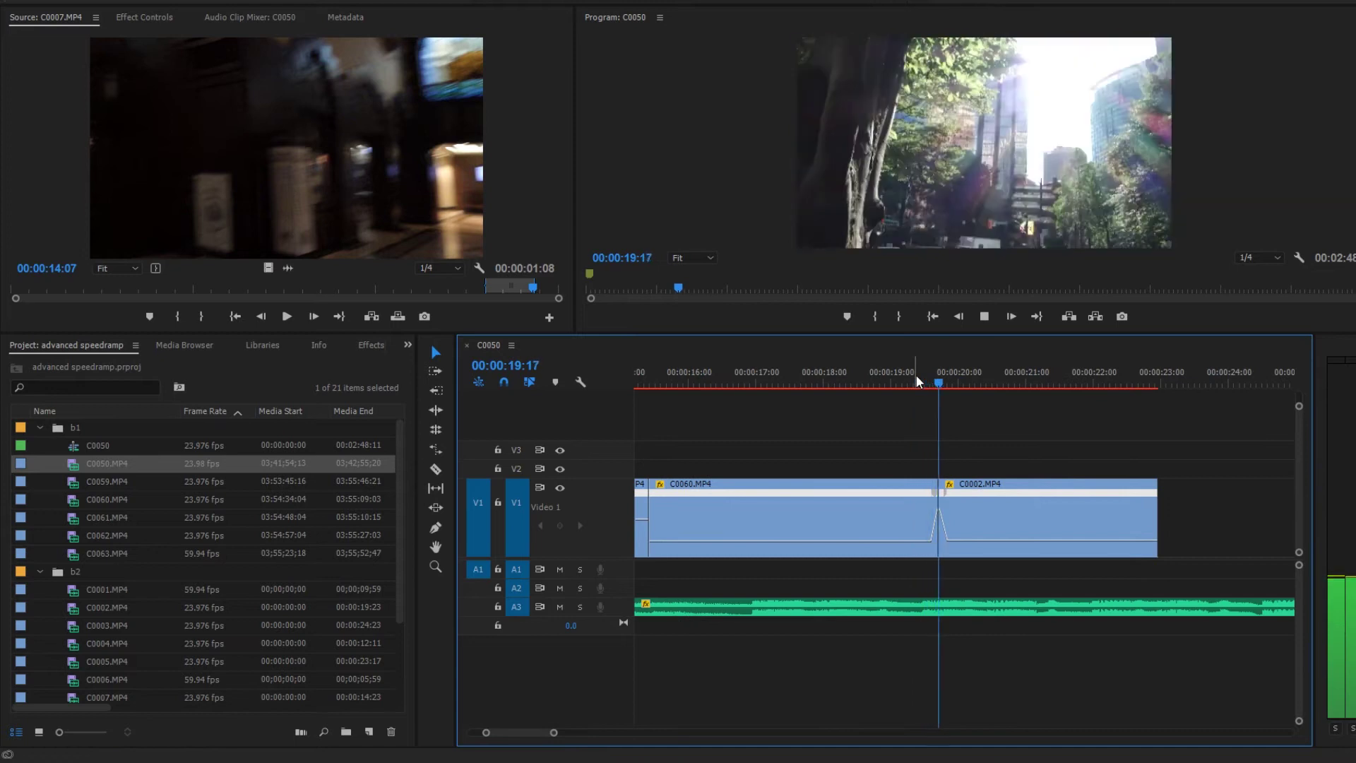
key("space")
key("minus")
key("minus")
key("minus")
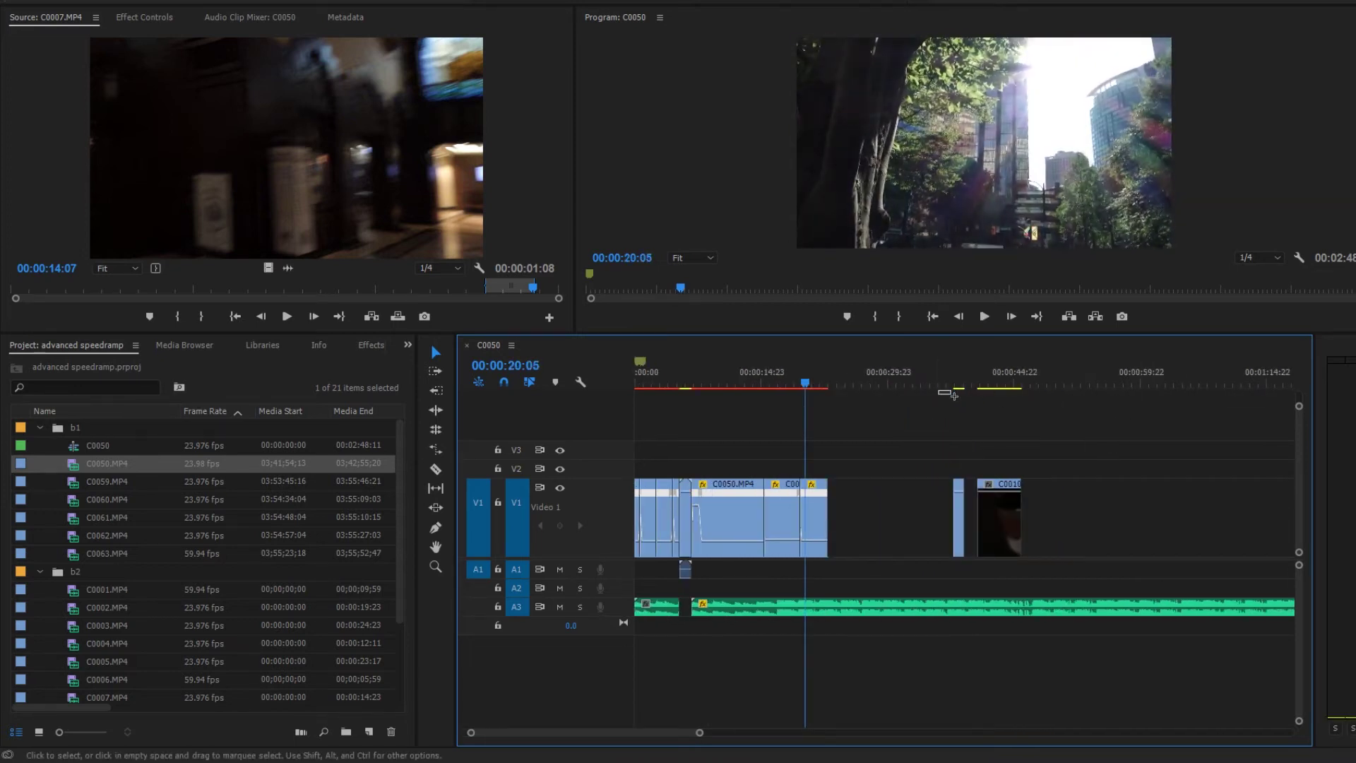
left_click(953, 385)
- Find the timeline gap near 29 seconds and preview C0007, C0004, C0008 and C0002 in the source viewer
left_click_drag(957, 392, 934, 408)
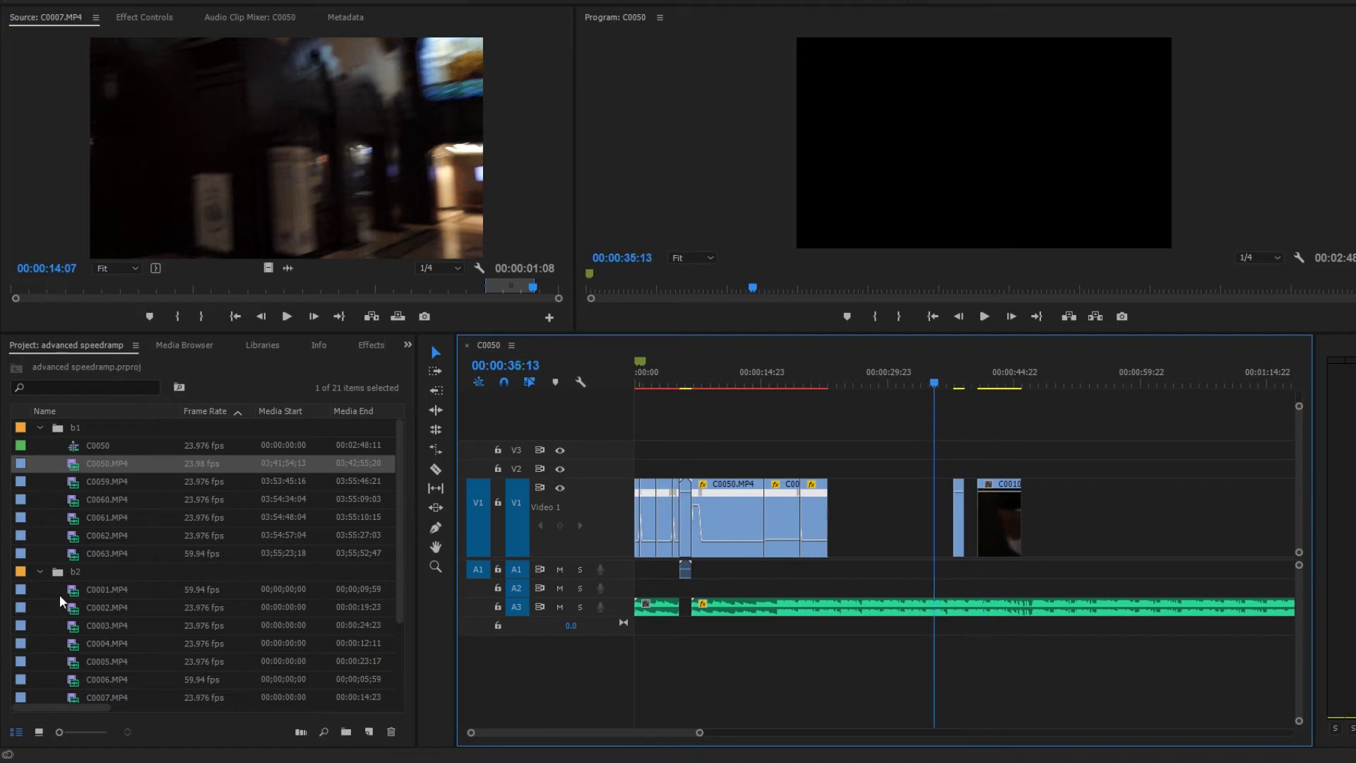
scroll(147, 669, "down", 1)
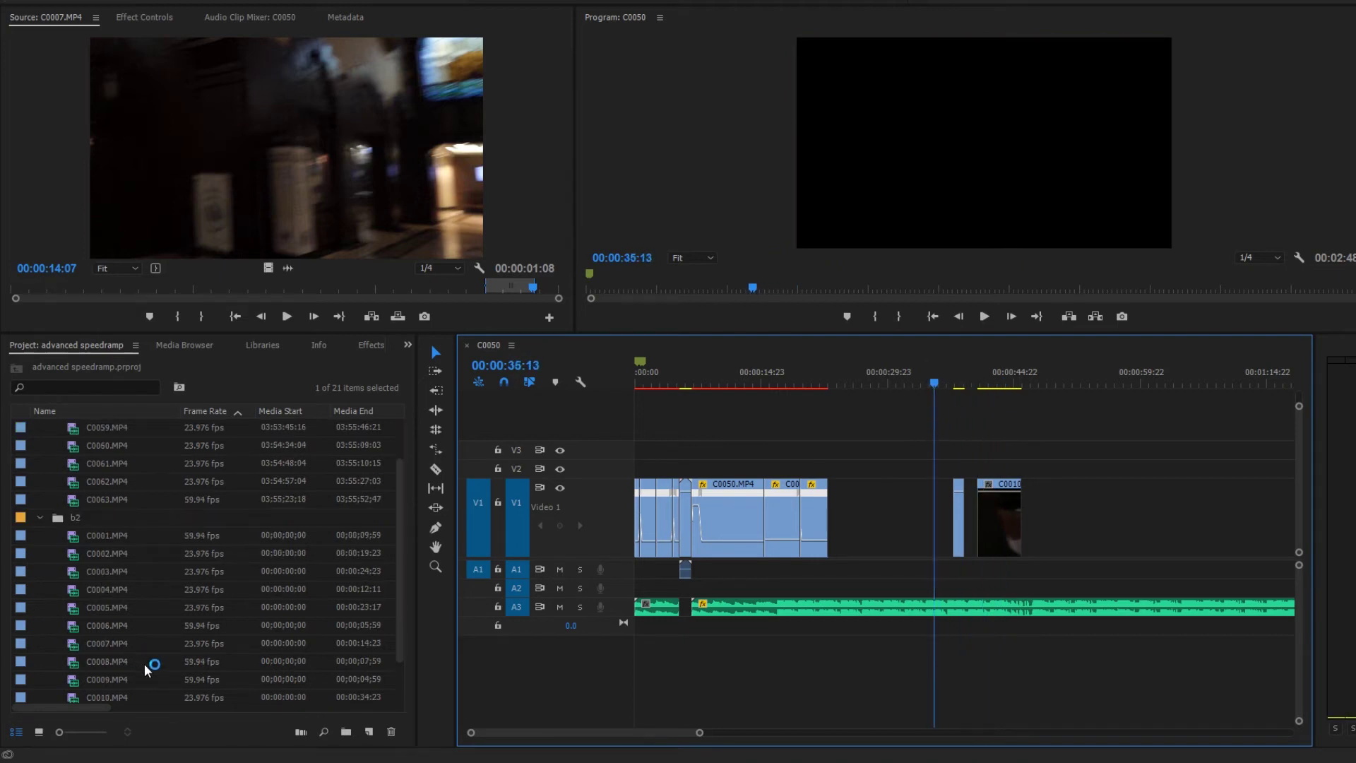
double_click(103, 649)
double_click(110, 590)
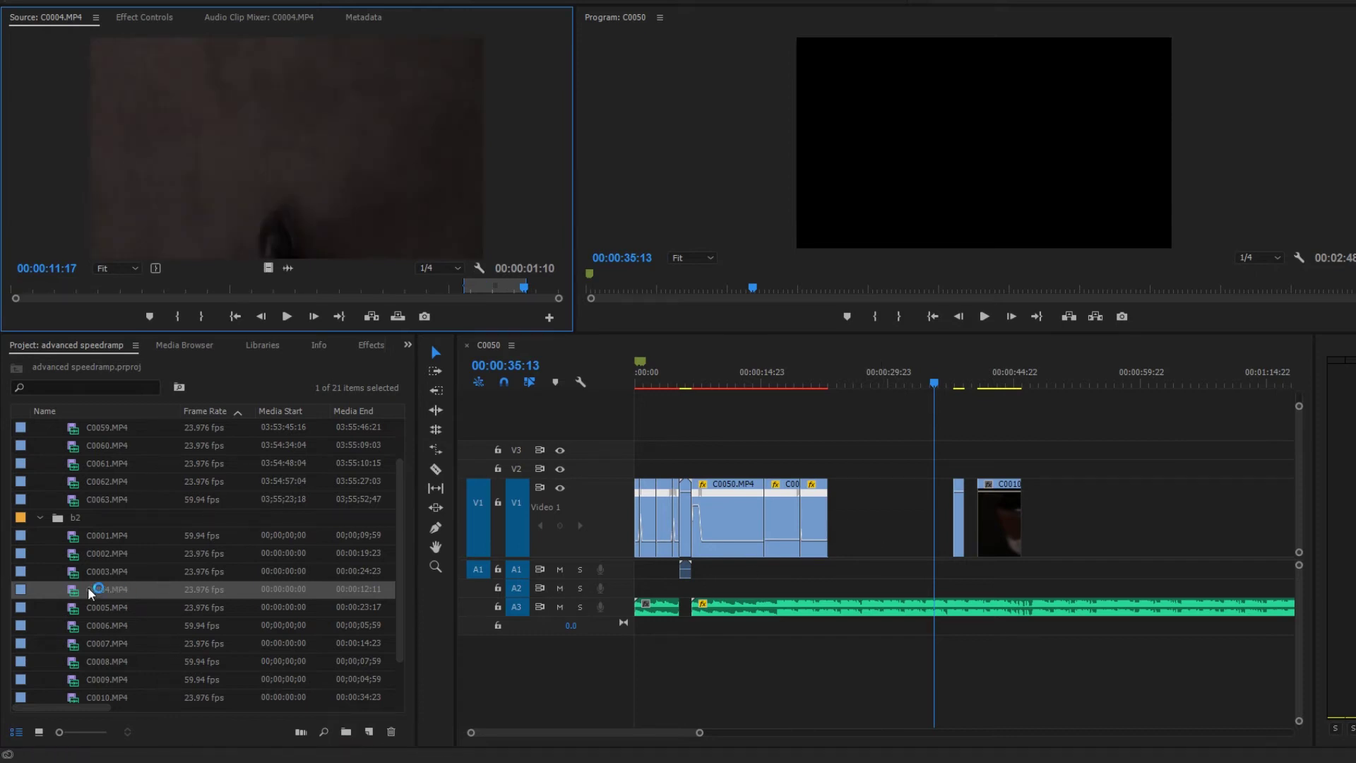
scroll(127, 586, "down", 1)
double_click(116, 607)
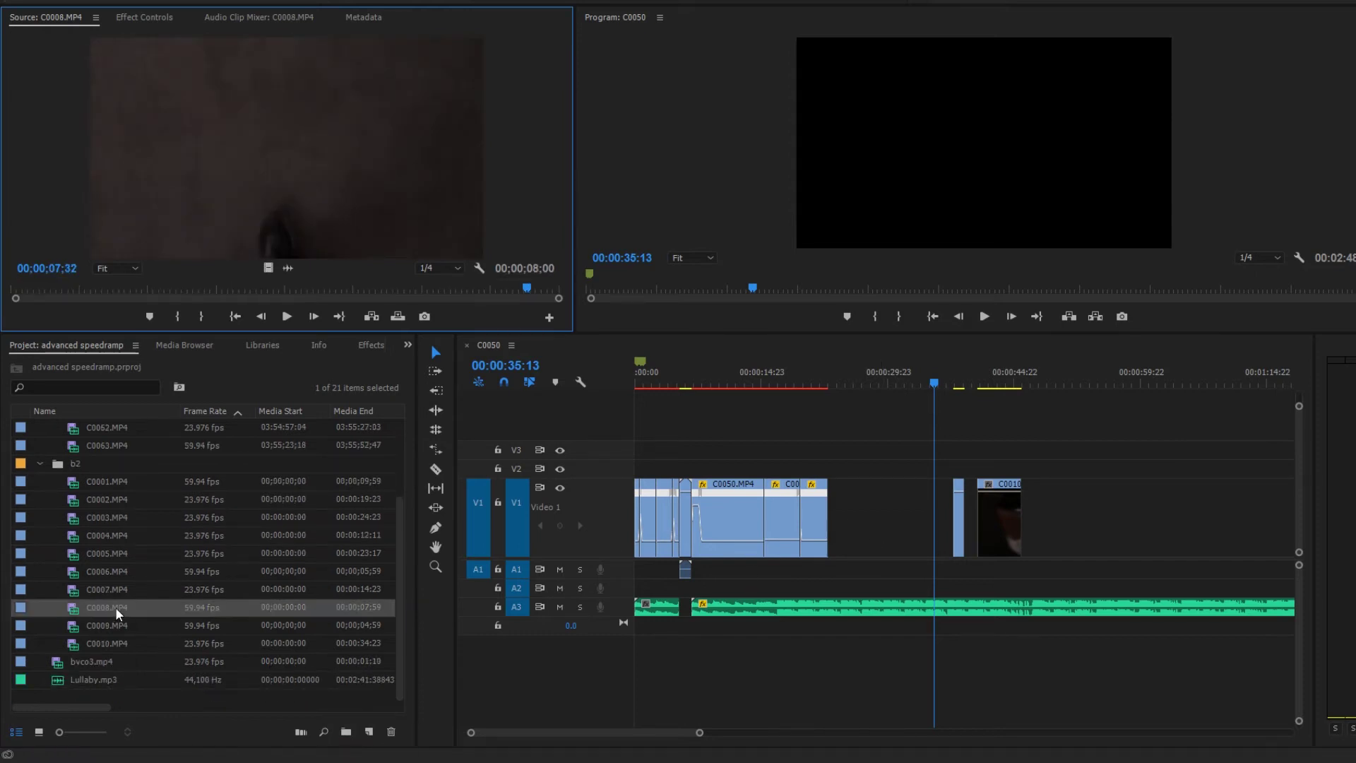
double_click(106, 499)
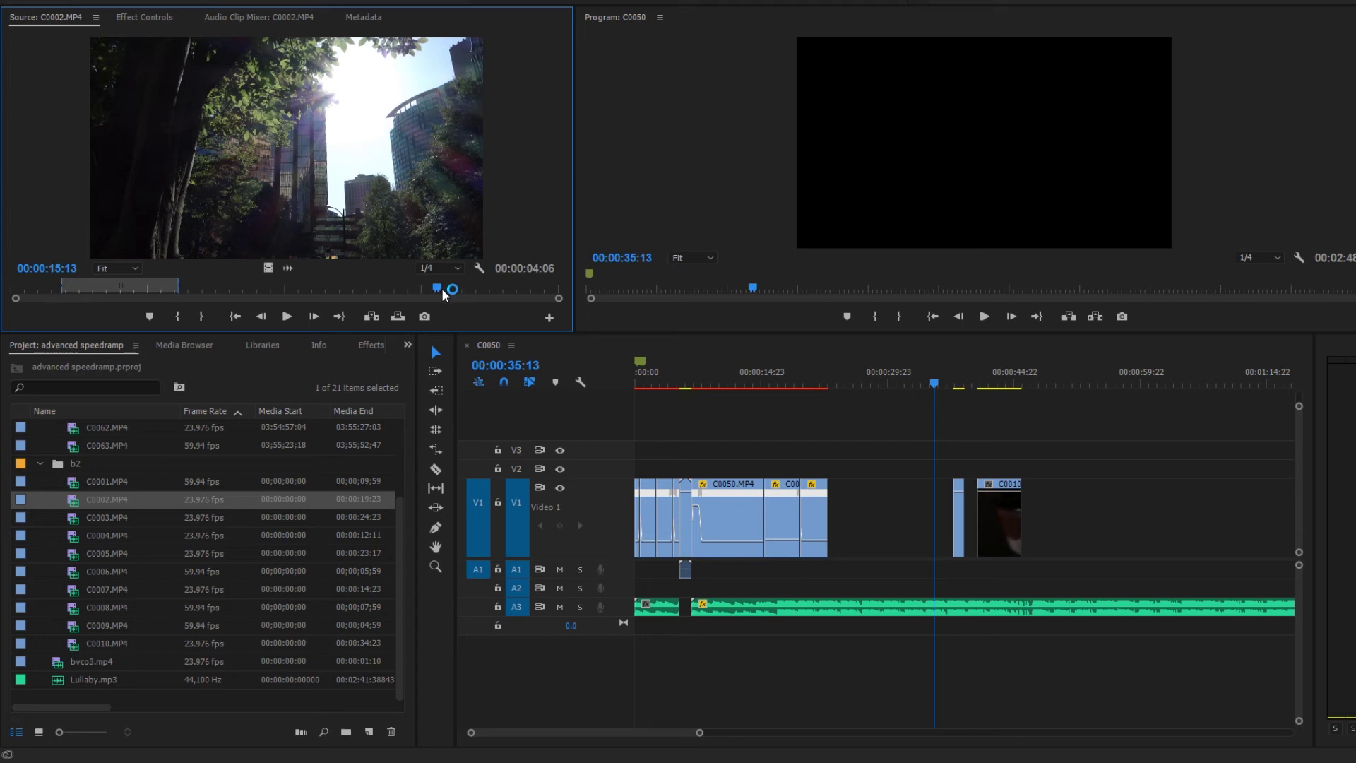
- Mark C0002's whip pan from 00:00:16:17 to 00:00:17:15 and drop it, video only, on V1 near 29 seconds
mouse_move(442, 289)
left_mouse_down()
mouse_move(518, 291)
mouse_move(440, 290)
left_mouse_up()
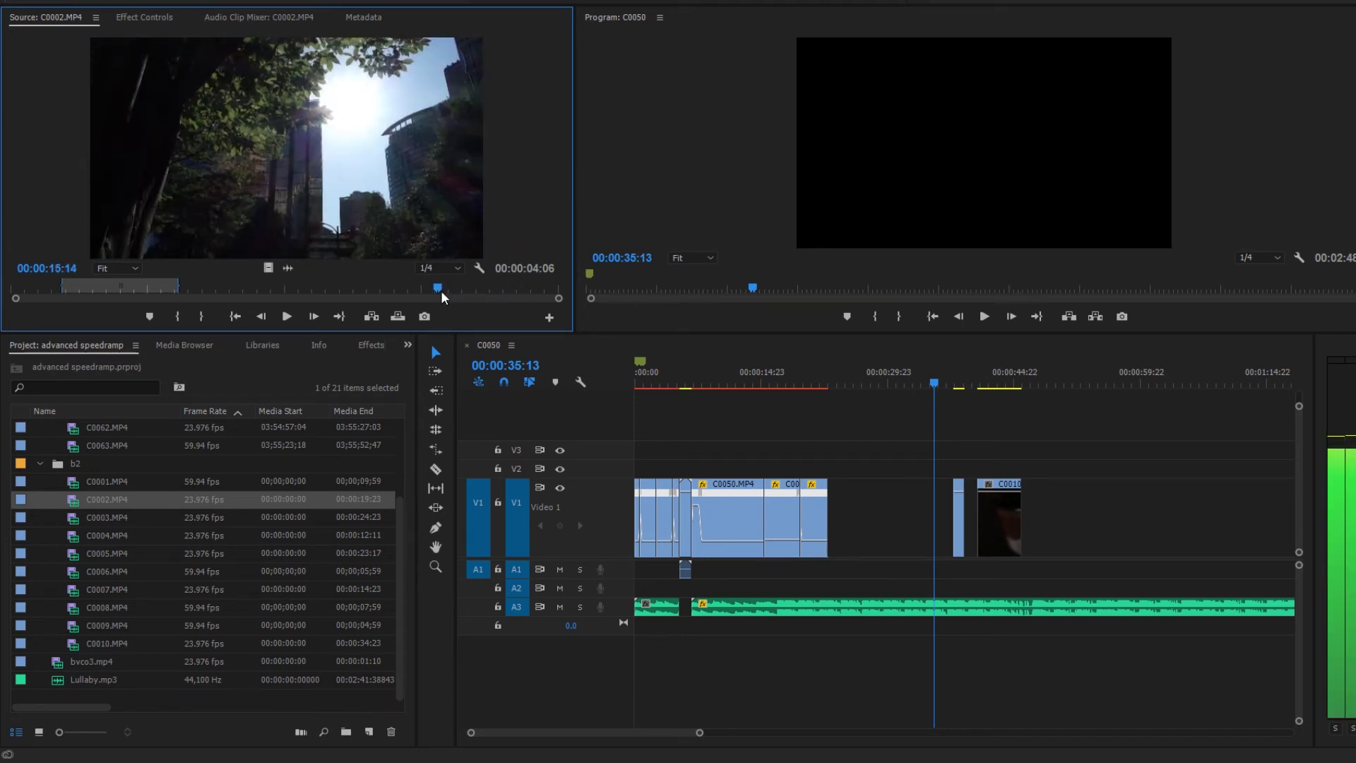
key("i")
key("space")
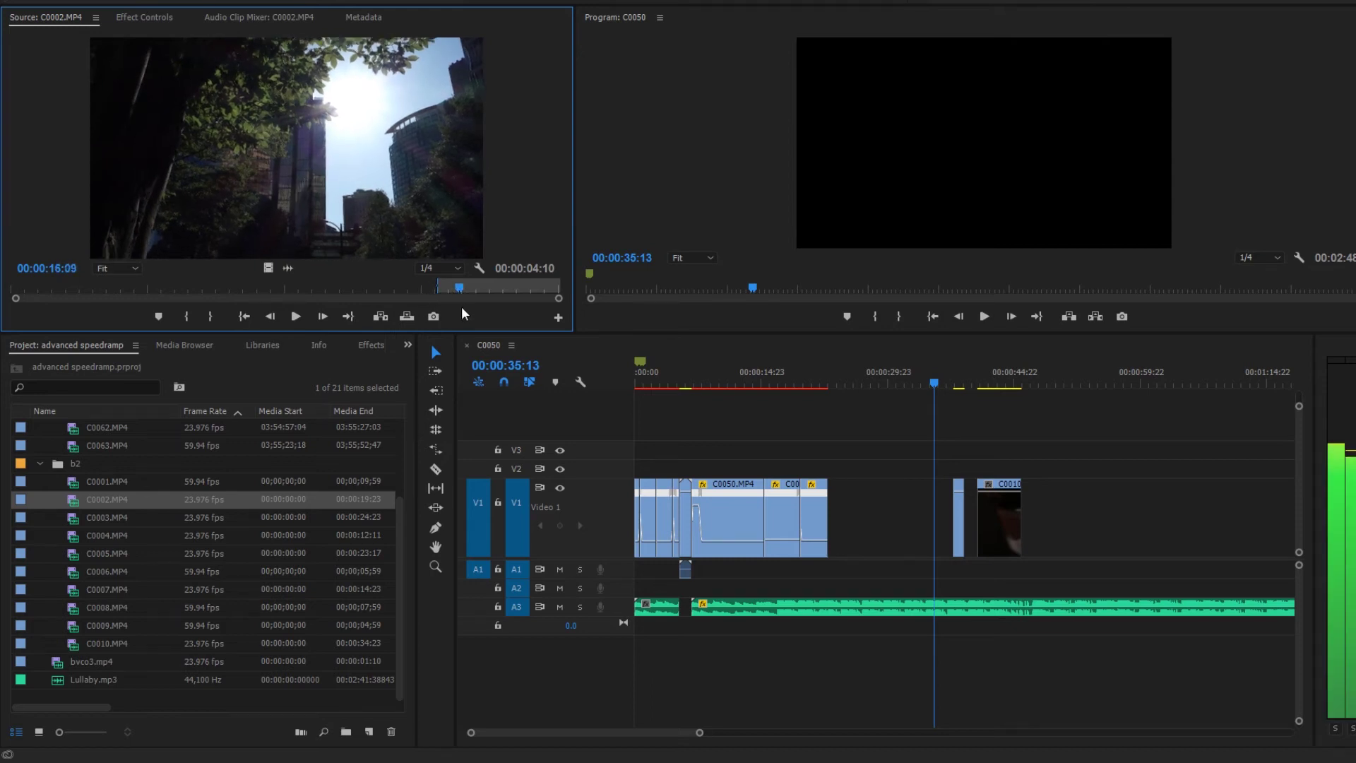
key("space")
key("i")
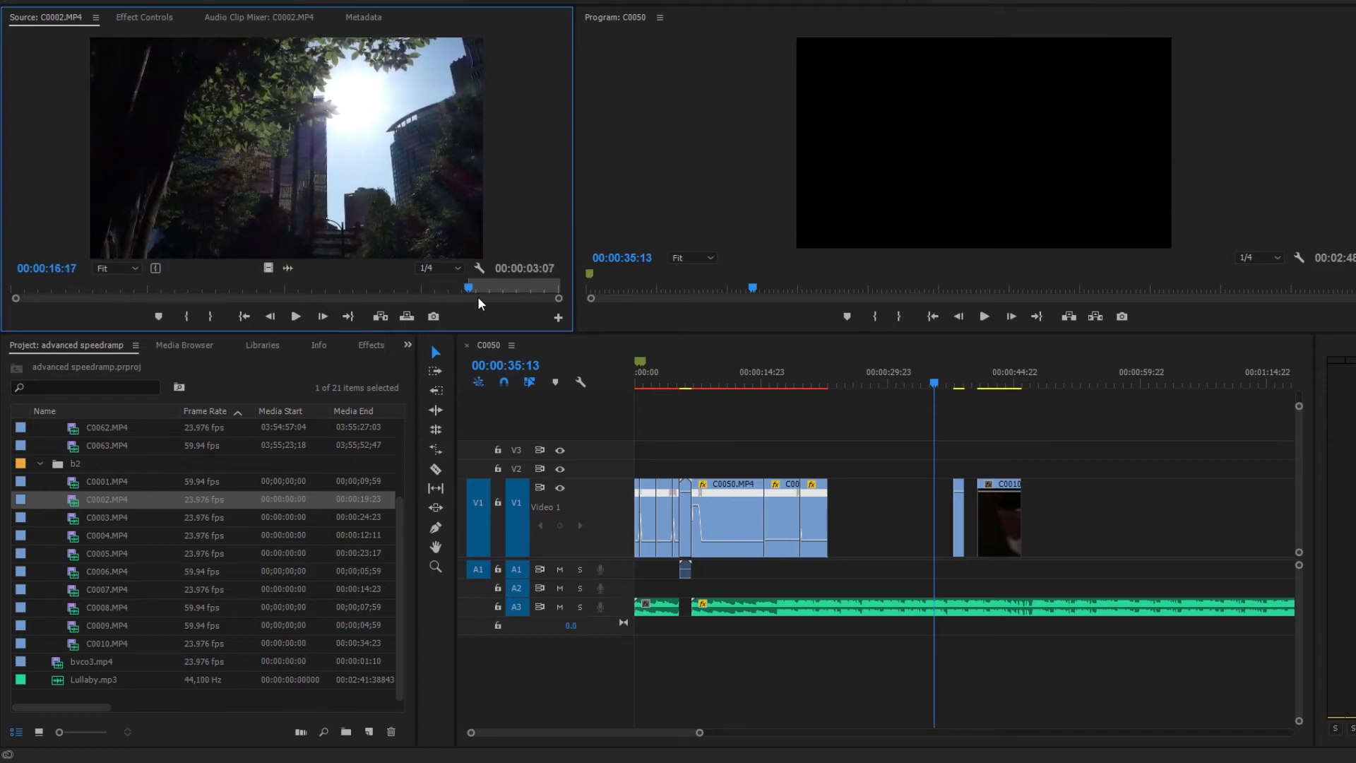
left_click_drag(477, 295, 496, 298)
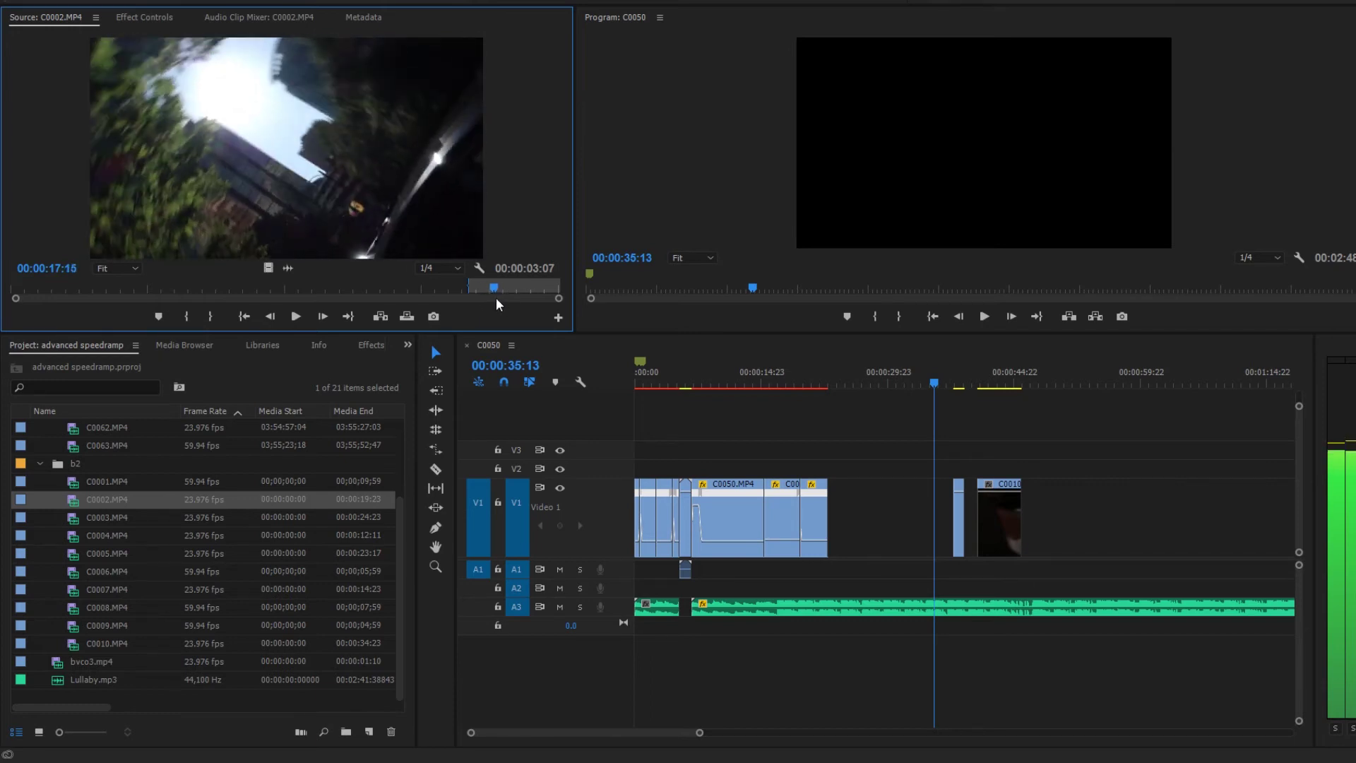
key("o")
left_click_drag(287, 268, 888, 519)
left_click(887, 372)
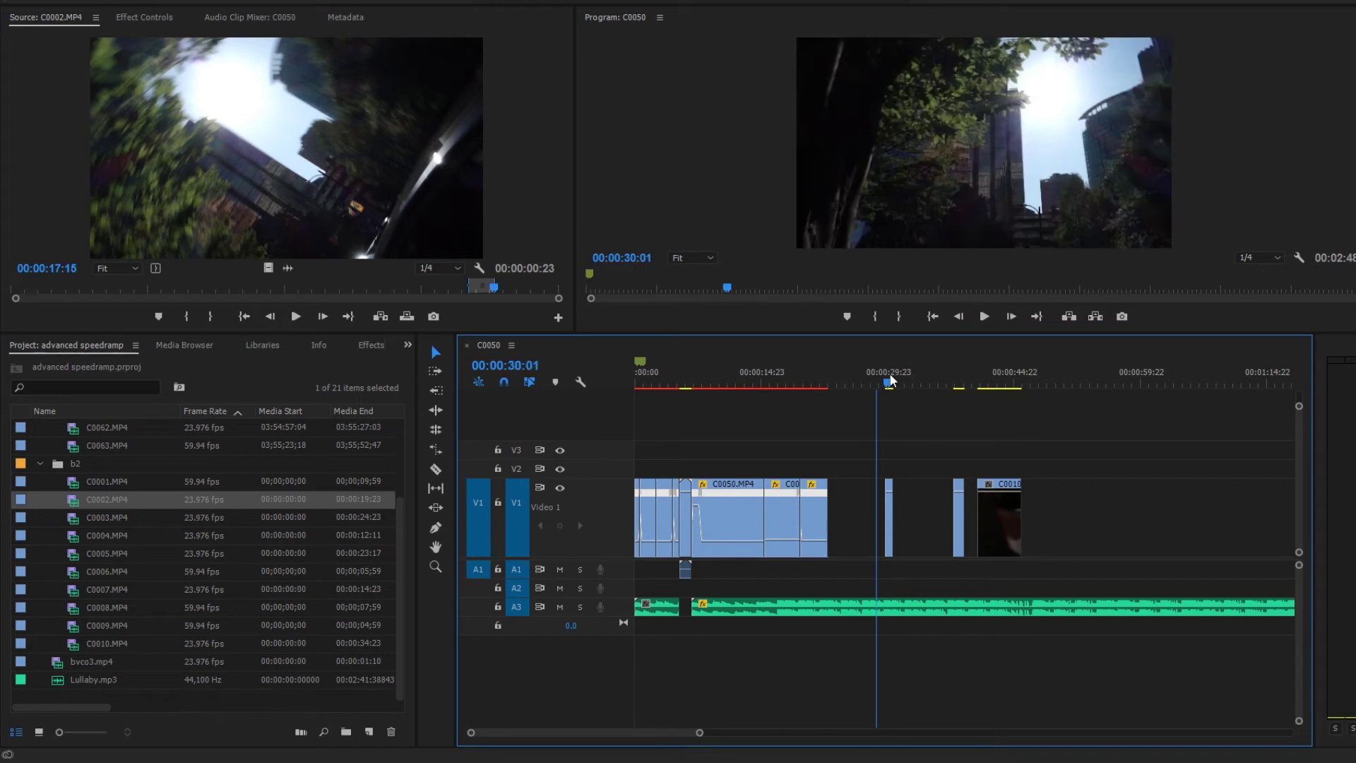
key("=")
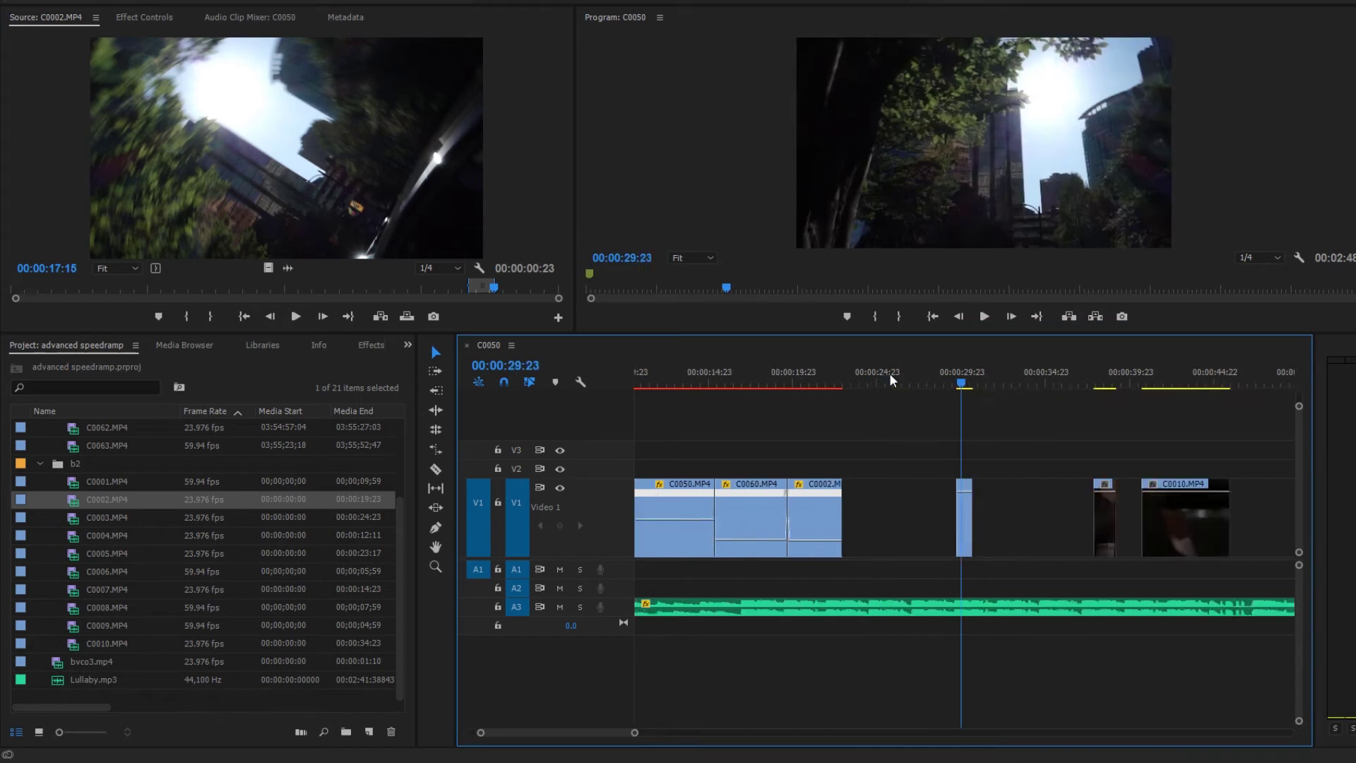
- Mark an excerpt of C0003 from its start to an Out point at 00:00:05:01
double_click(92, 519)
left_click_drag(59, 286, 997, 518)
key("o")
key("p")
key("i")
key("i")
key("i")
key("o")
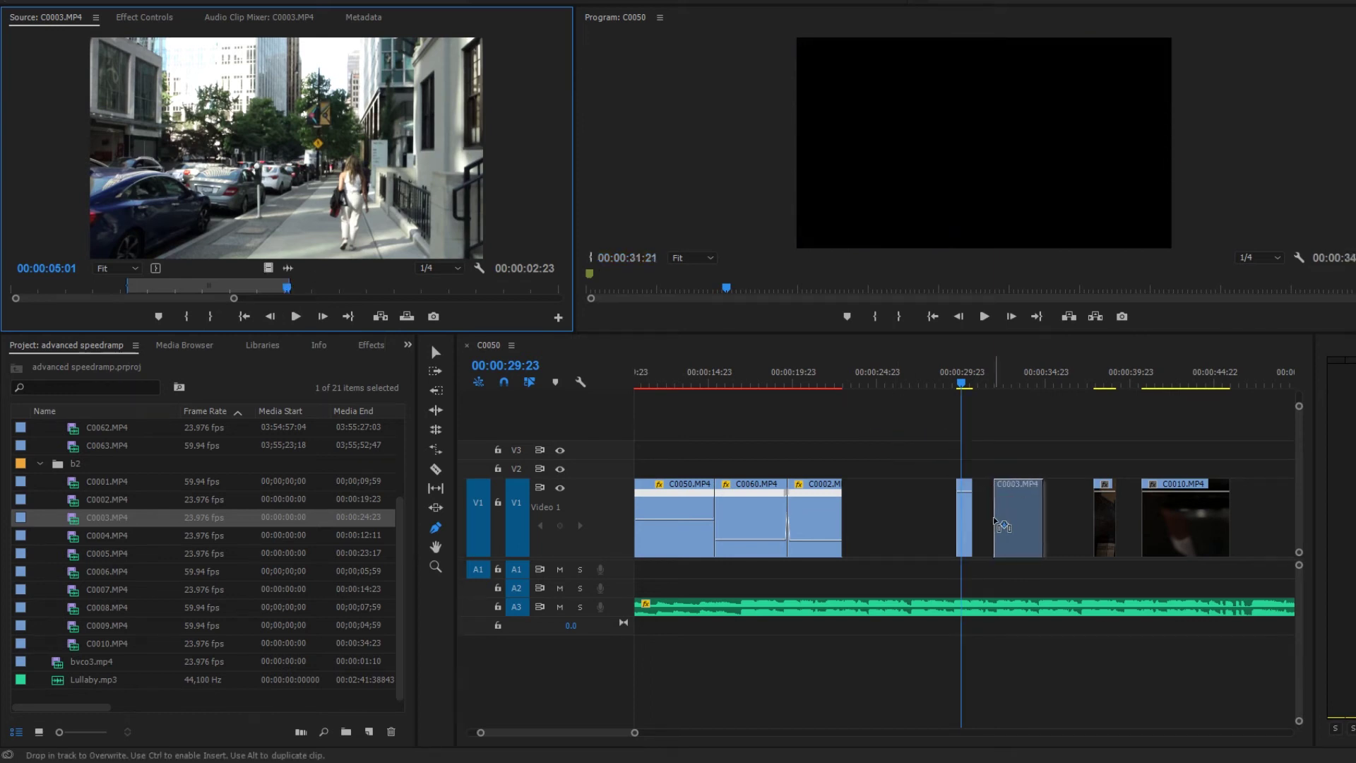
- Zoom in and scrub the C0002–C0003 cut around 30:04, then select the C0002 clip
key("=")
key("=")
left_click(979, 384)
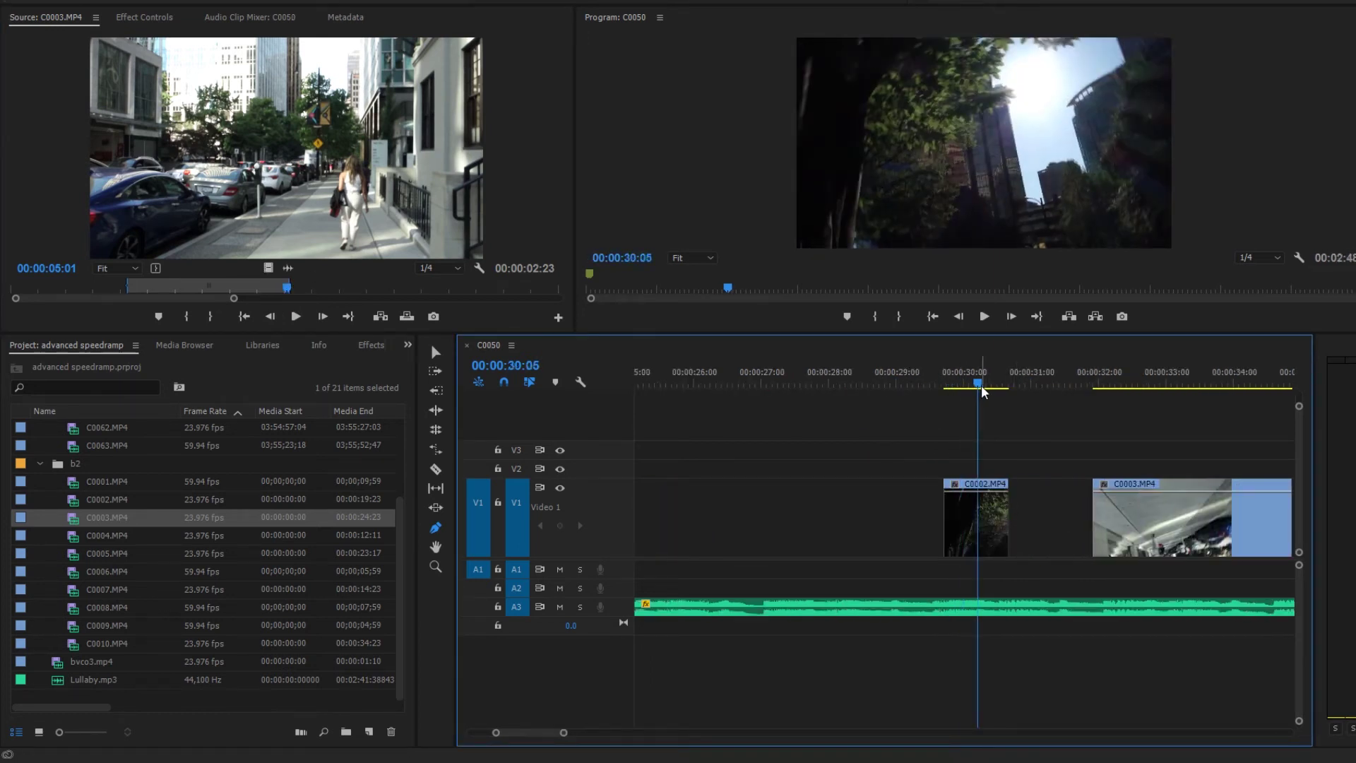
key("=")
key("=")
left_click_drag(952, 382, 947, 489)
key("-")
key("-")
key("=")
key("=")
left_click_drag(948, 387, 894, 386)
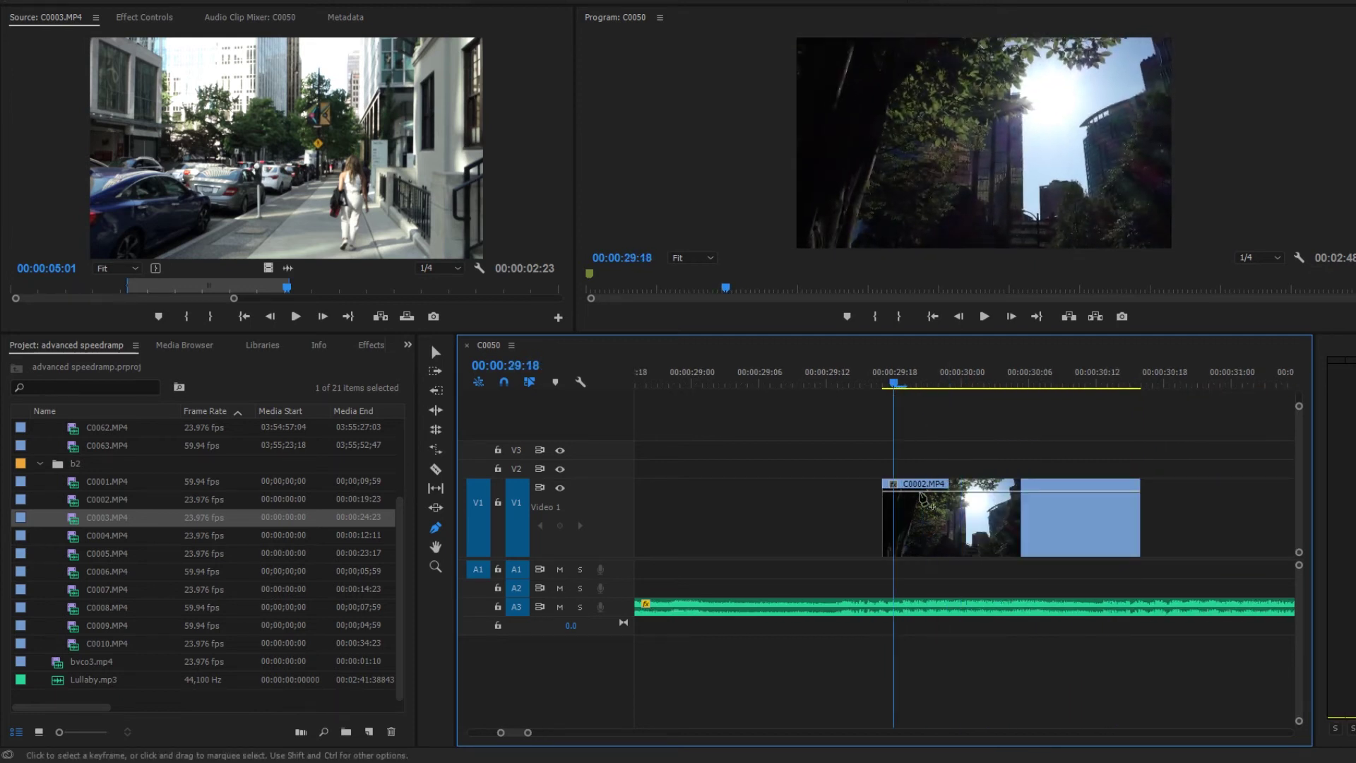
key("v")
right_click(938, 528)
- Show C0002's Time Remapping speed, add a keyframe at 30:05 and raise the speed after it to 1000%
right_click(940, 530)
mouse_move(1130, 752)
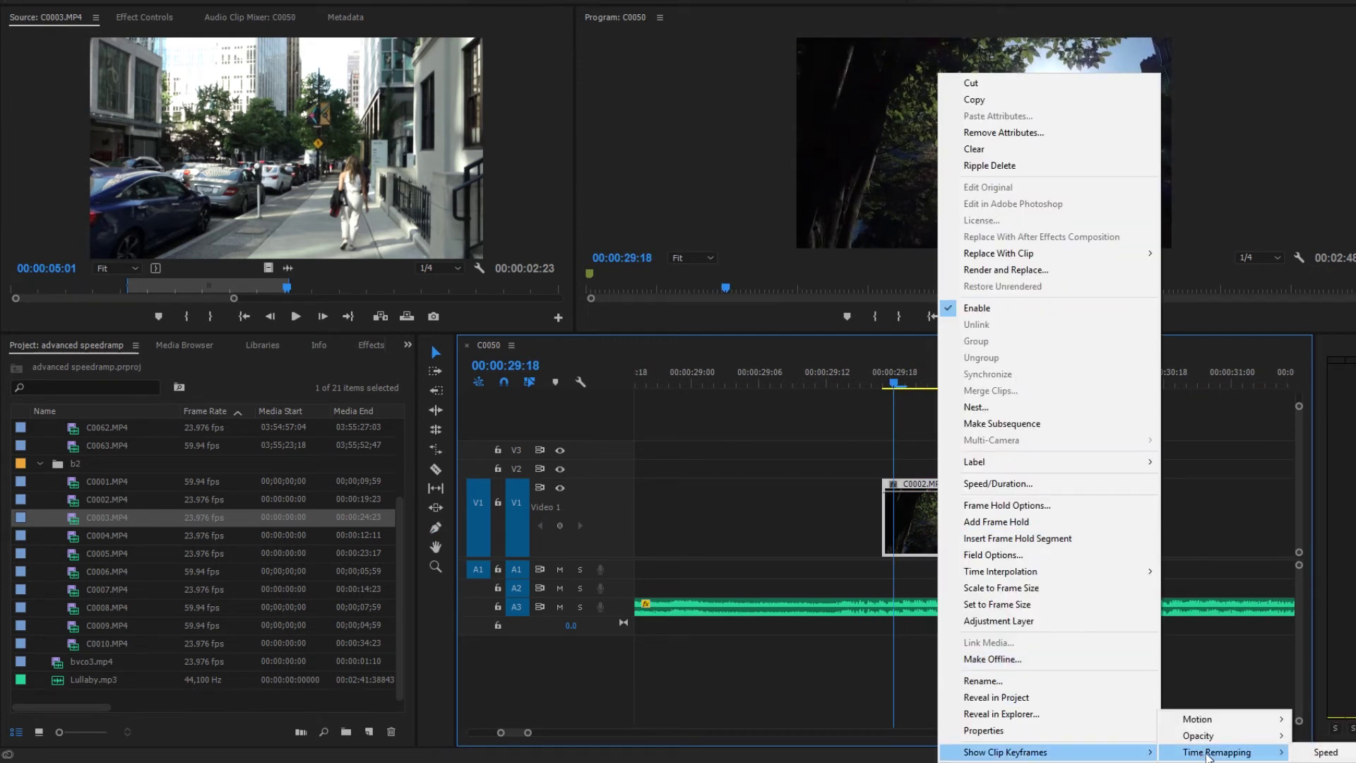
left_click(1312, 754)
left_click_drag(907, 382, 886, 383)
key("space")
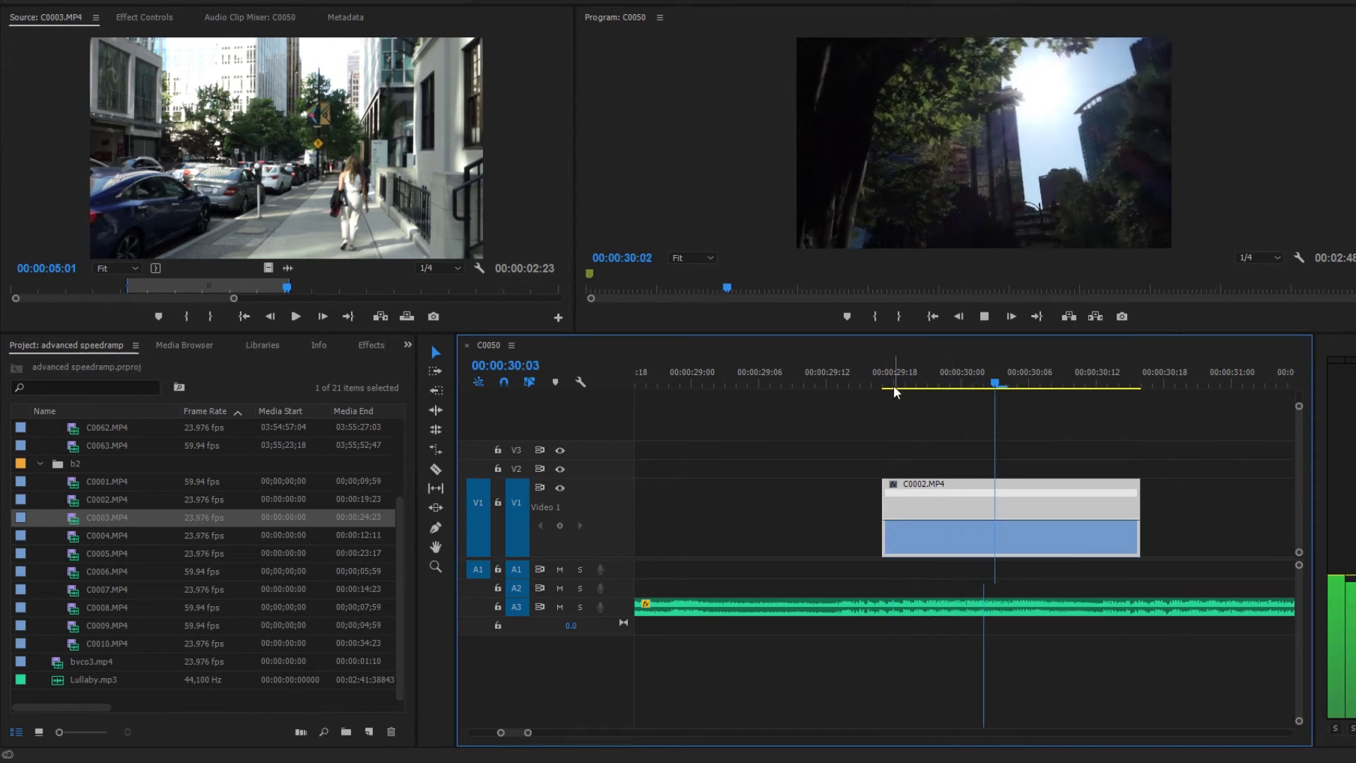
key("space")
left_click(1019, 520, "ctrl")
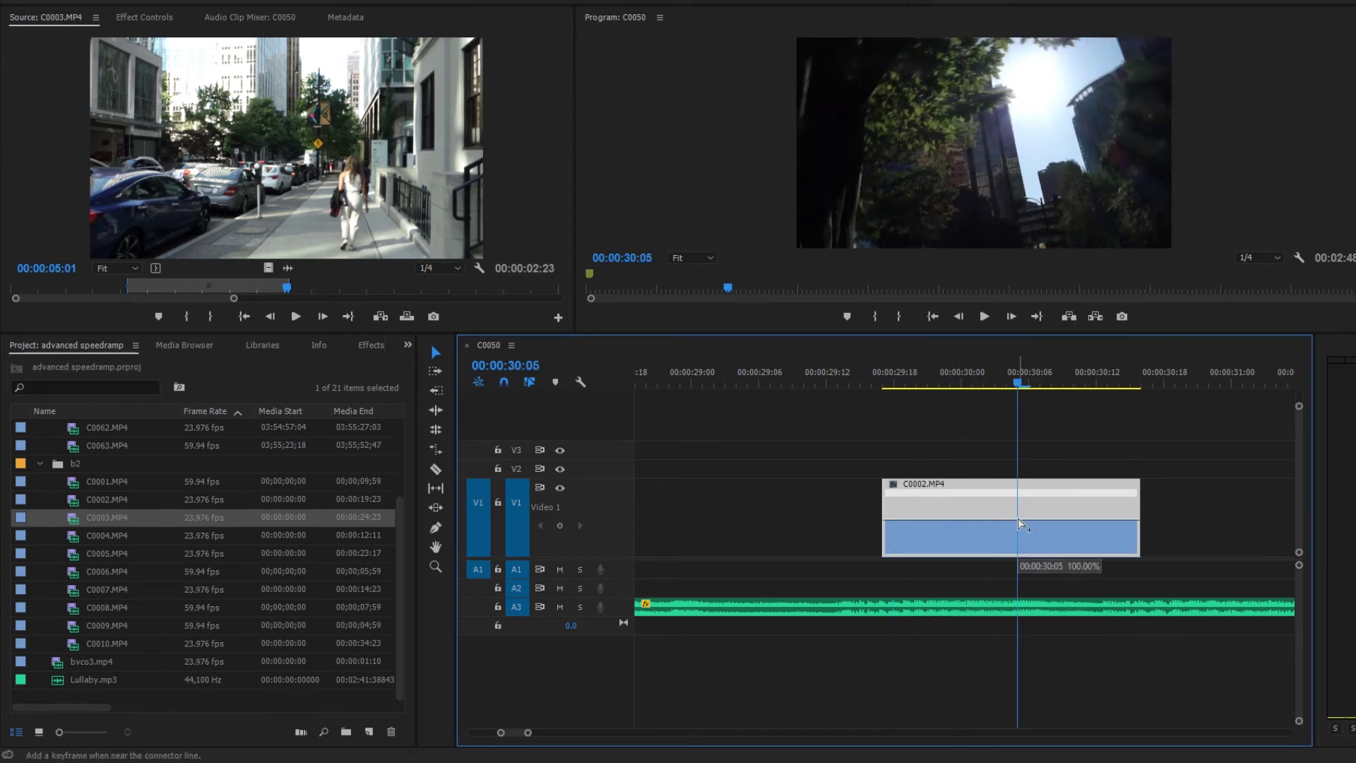
left_click_drag(1044, 519, 1038, 490)
- Split C0002's speed keyframe into a gradual ramp and shape the matching ramp at the start of C0003
key("=")
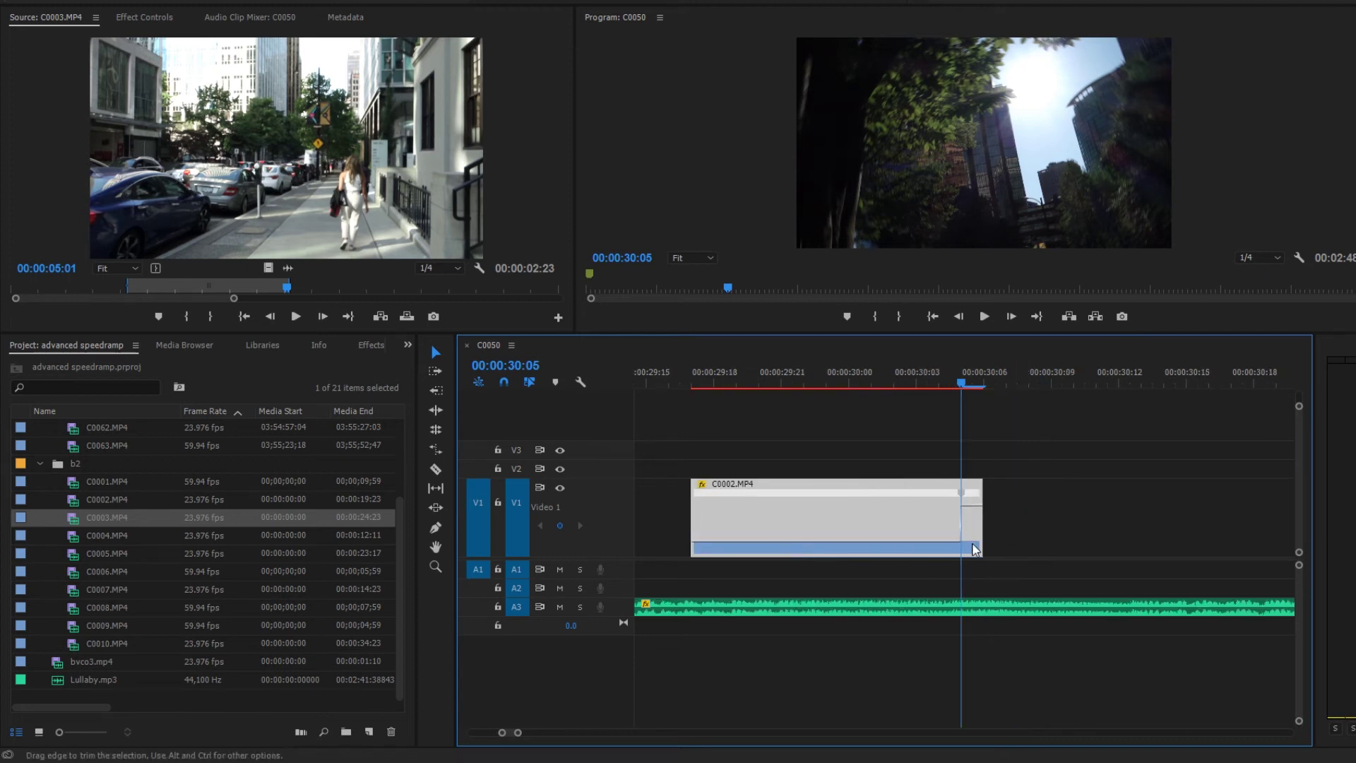
mouse_move(965, 499)
left_mouse_down()
mouse_move(987, 504)
mouse_move(969, 499)
mouse_move(971, 515)
mouse_move(961, 497)
left_mouse_up()
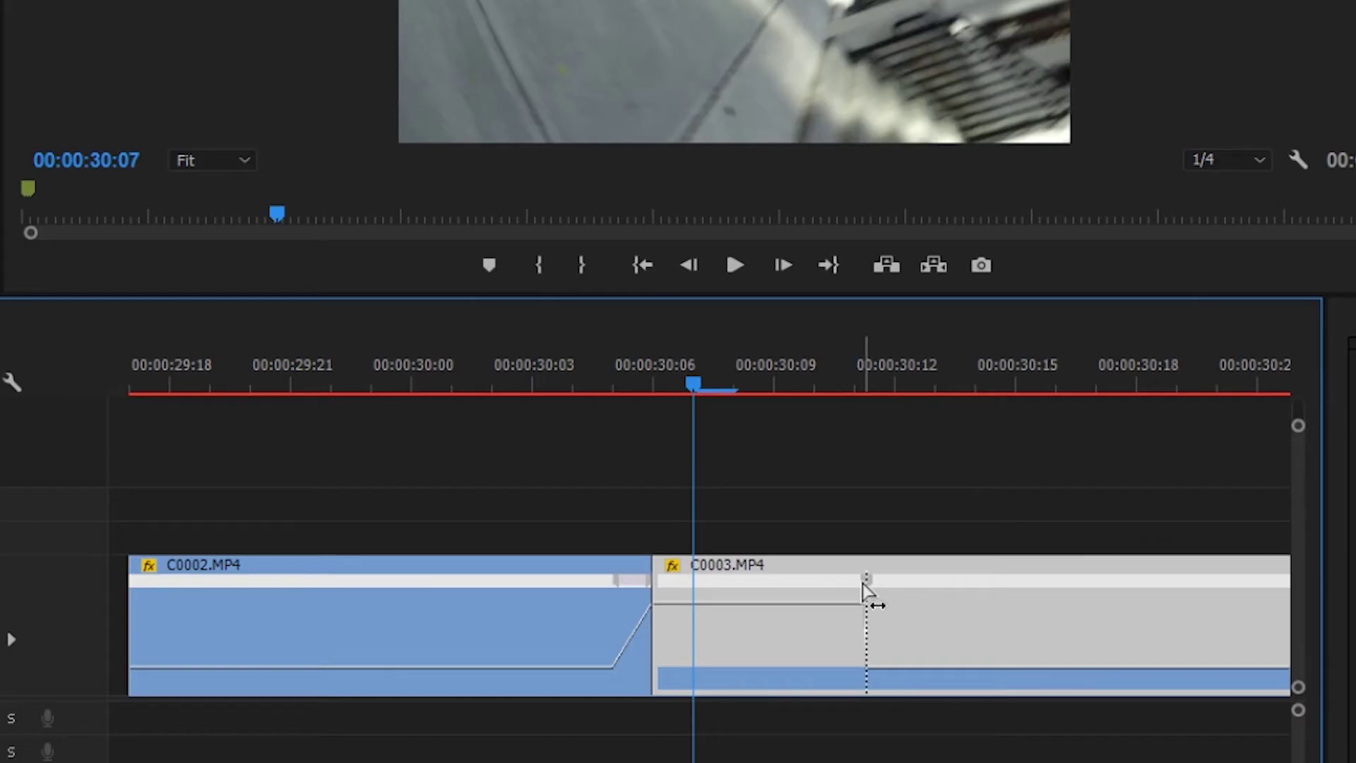
left_click_drag(869, 581, 706, 672)
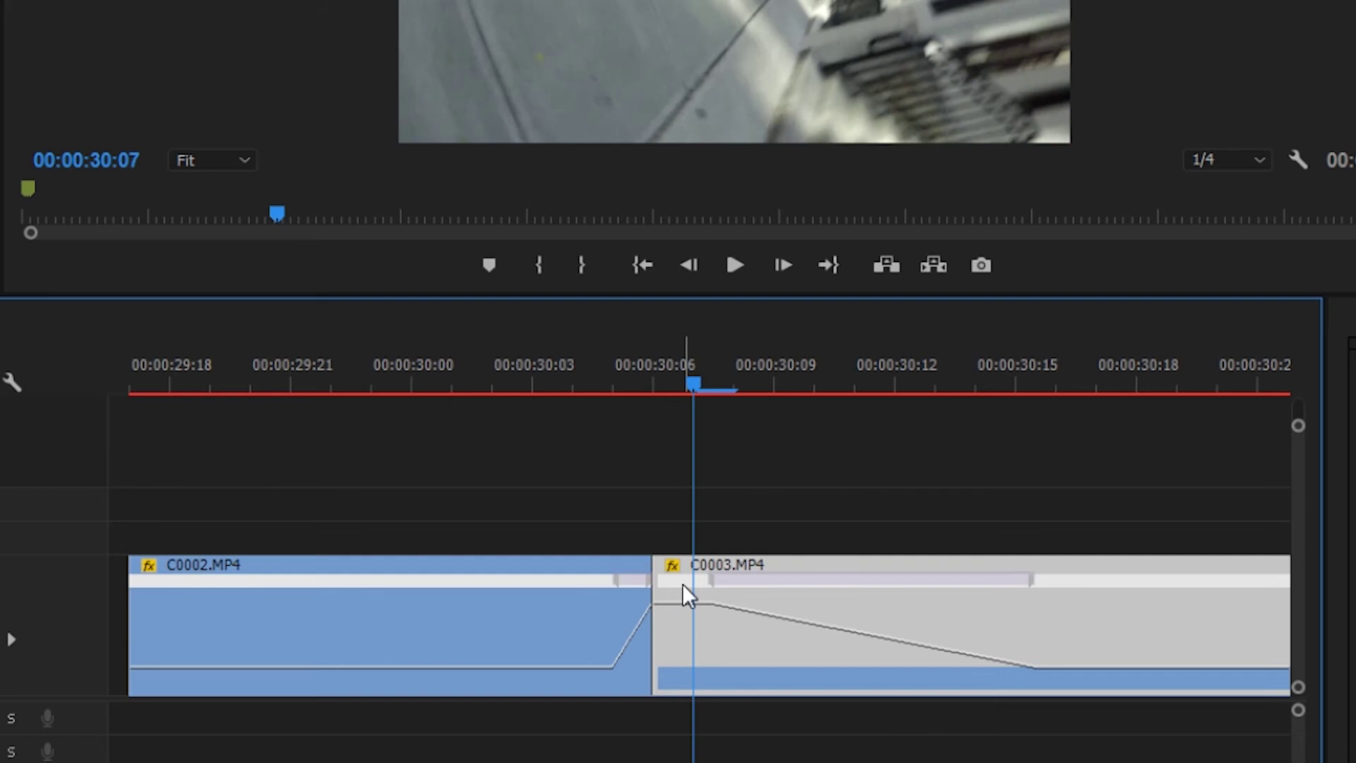
left_click_drag(716, 590, 679, 625)
- Play the speed-ramped C0002–C0003 transition from about 29:21 to review it
key("minus")
key("minus")
key("minus")
key("equal")
key("equal")
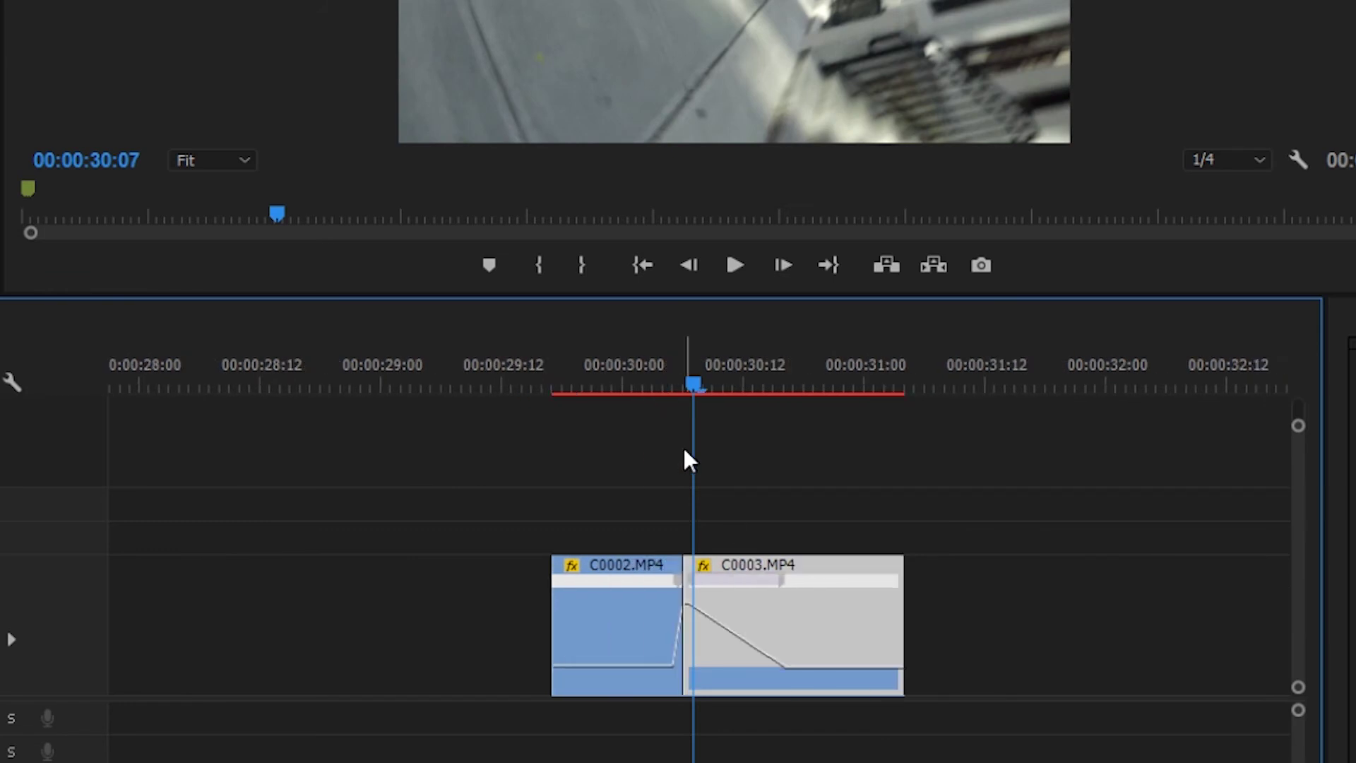
left_click_drag(689, 387, 432, 450)
key("space")
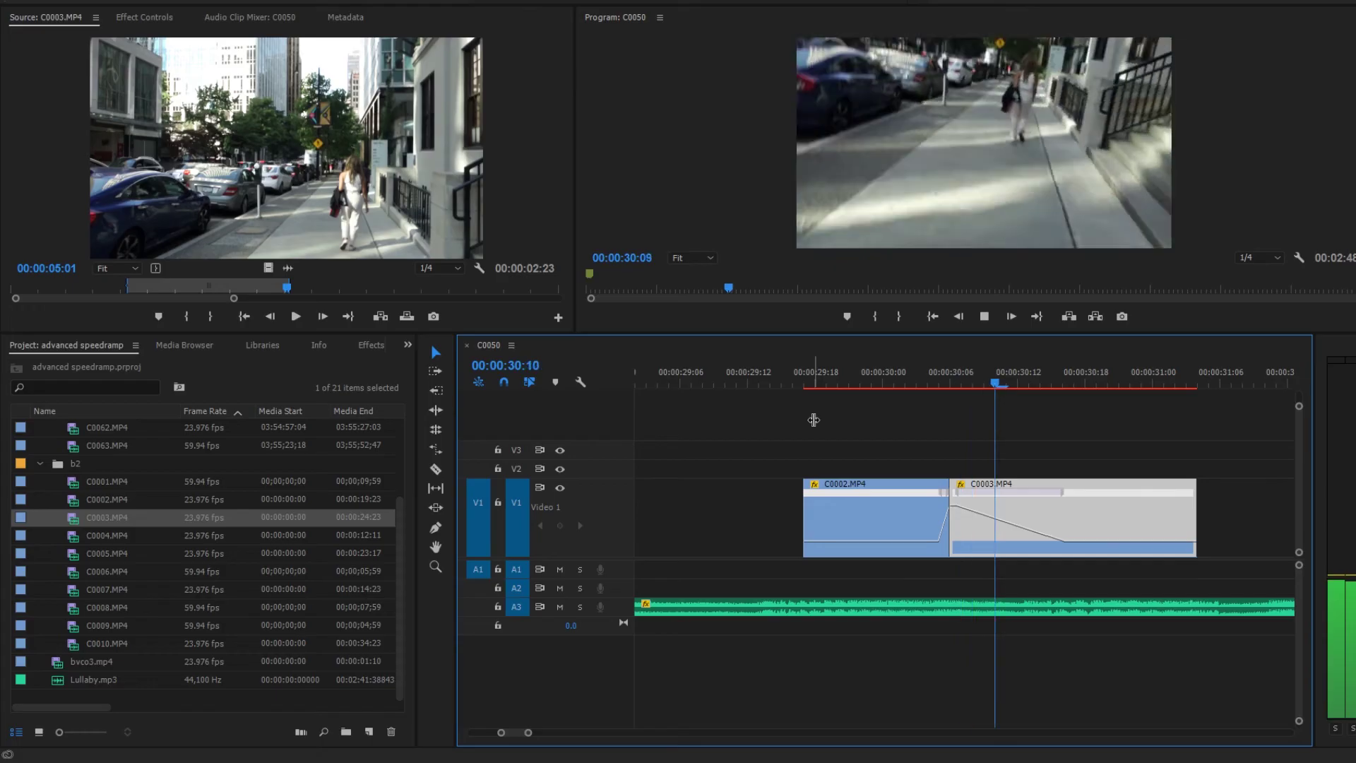
left_click(533, 360)
left_click_drag(873, 369, 854, 370)
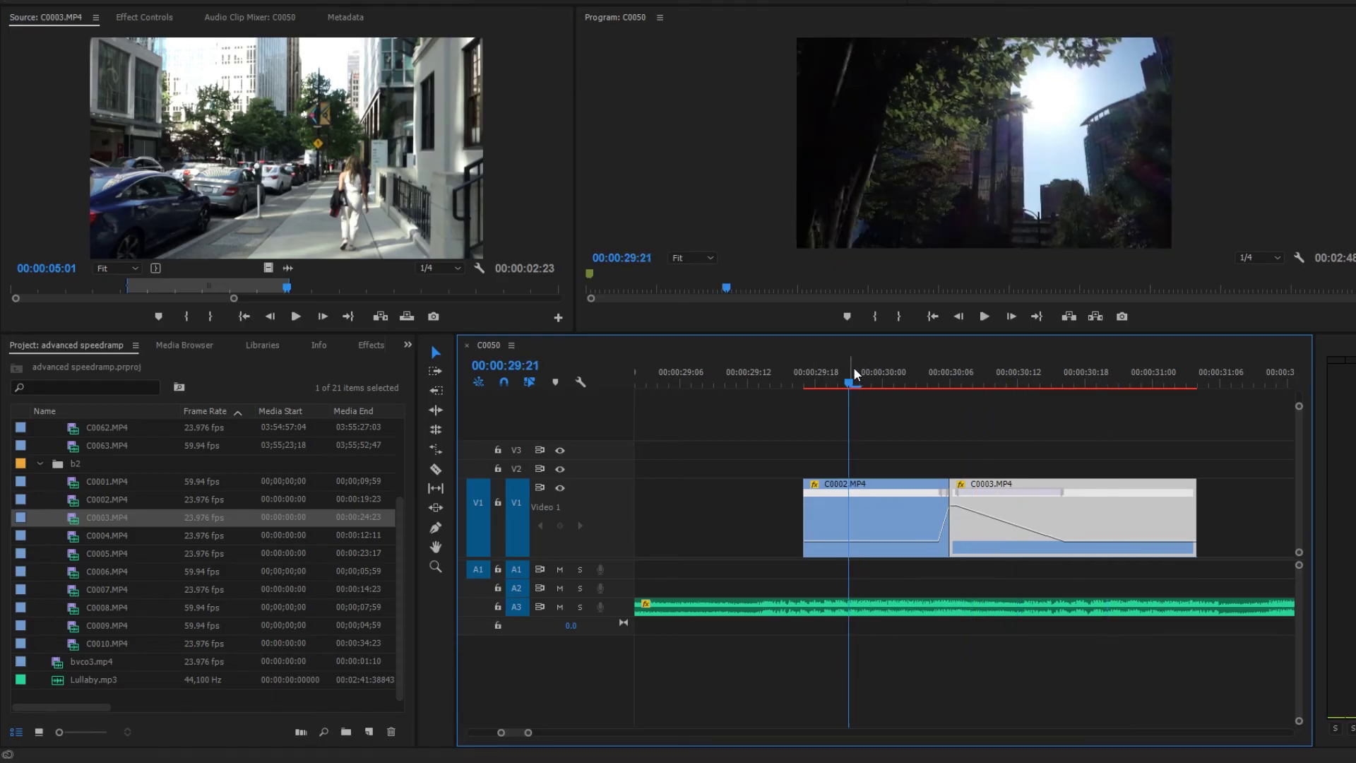
key("space")
key("space")
key("equal")
key("Left")
key("Left")
key("Left")
key("Left")
key("Left")
key("Left")
key("Left")
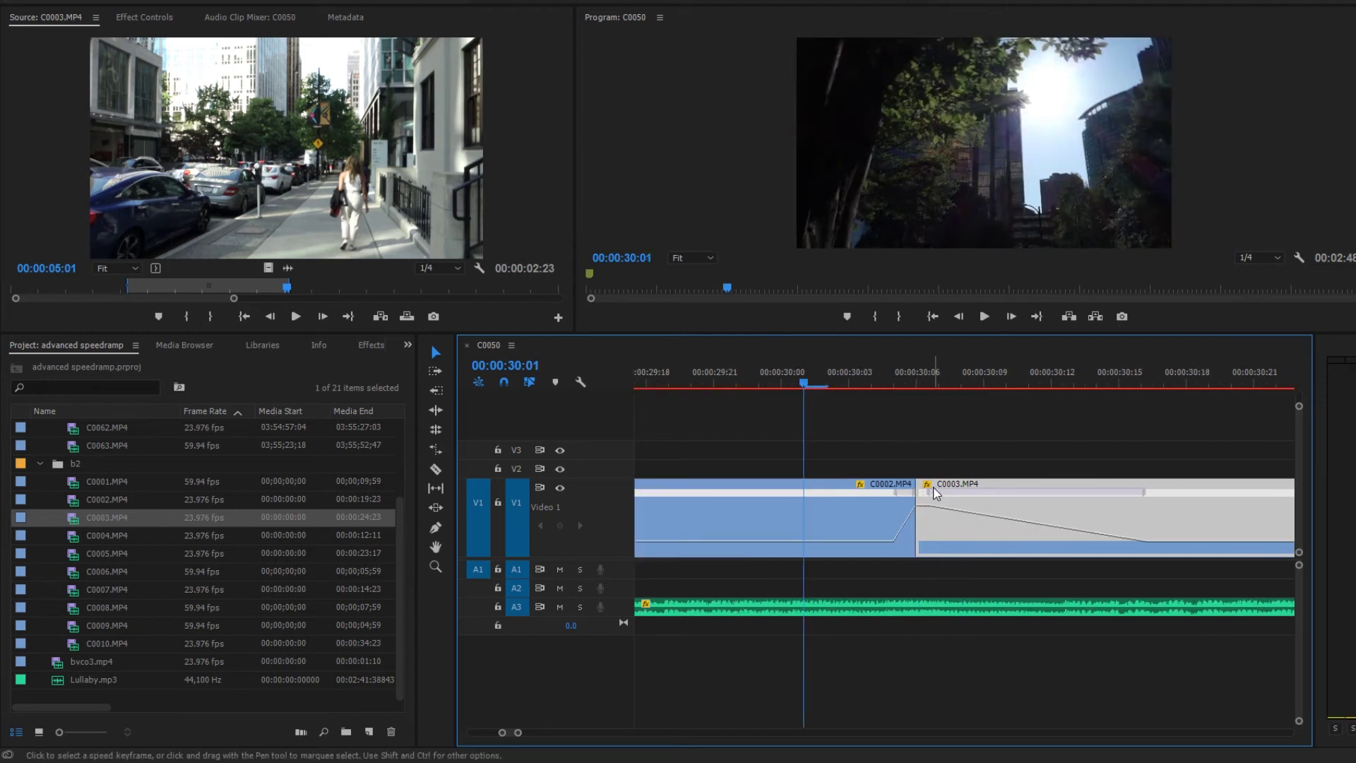
- Extend and retrim C0002's end, then delete the gap so C0003 follows directly
left_click_drag(1183, 487, 1274, 493)
left_click_drag(913, 508, 959, 509)
key("space")
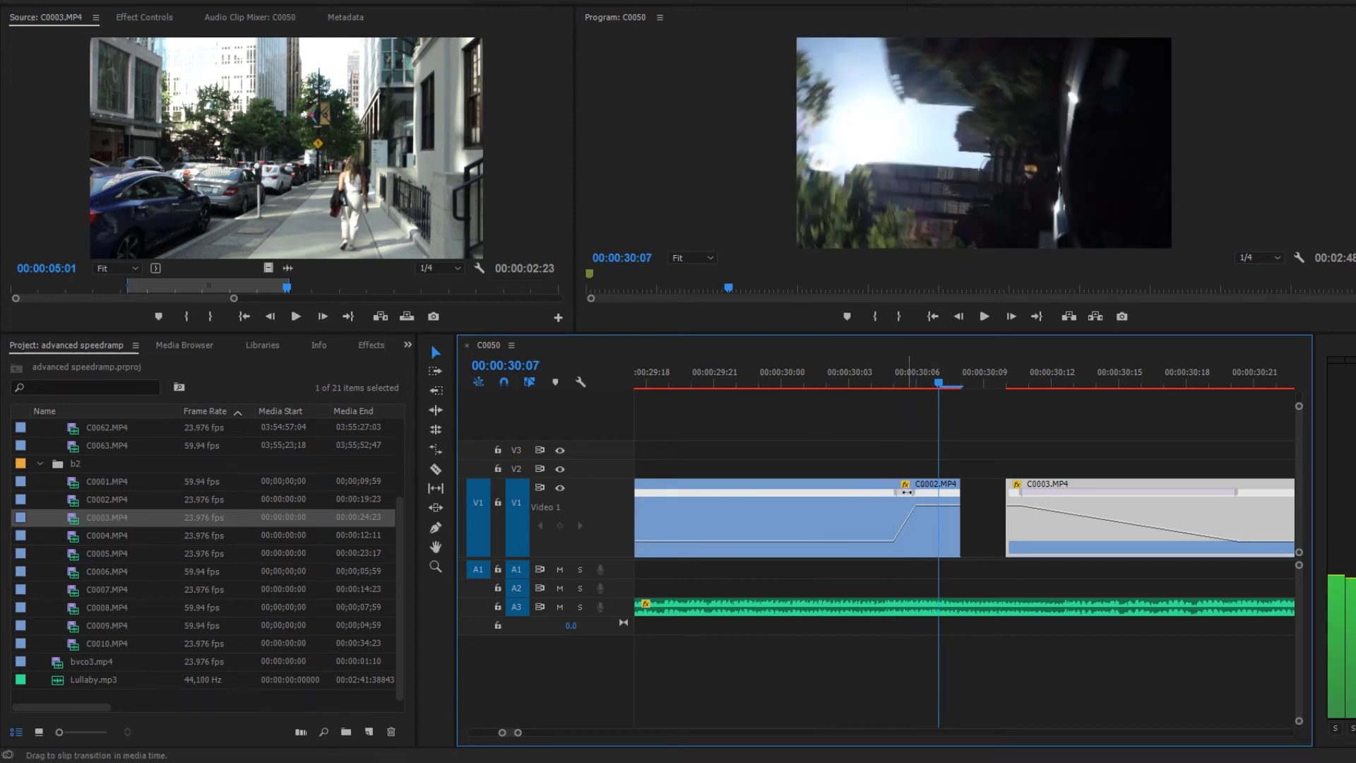
left_click_drag(945, 511, 940, 502)
left_click(926, 499)
left_click(981, 531)
key("Delete")
- Replay the C0002–C0003 transition from 29:23 to check the speed peak
key("minus")
left_click_drag(956, 381, 901, 379)
key("space")
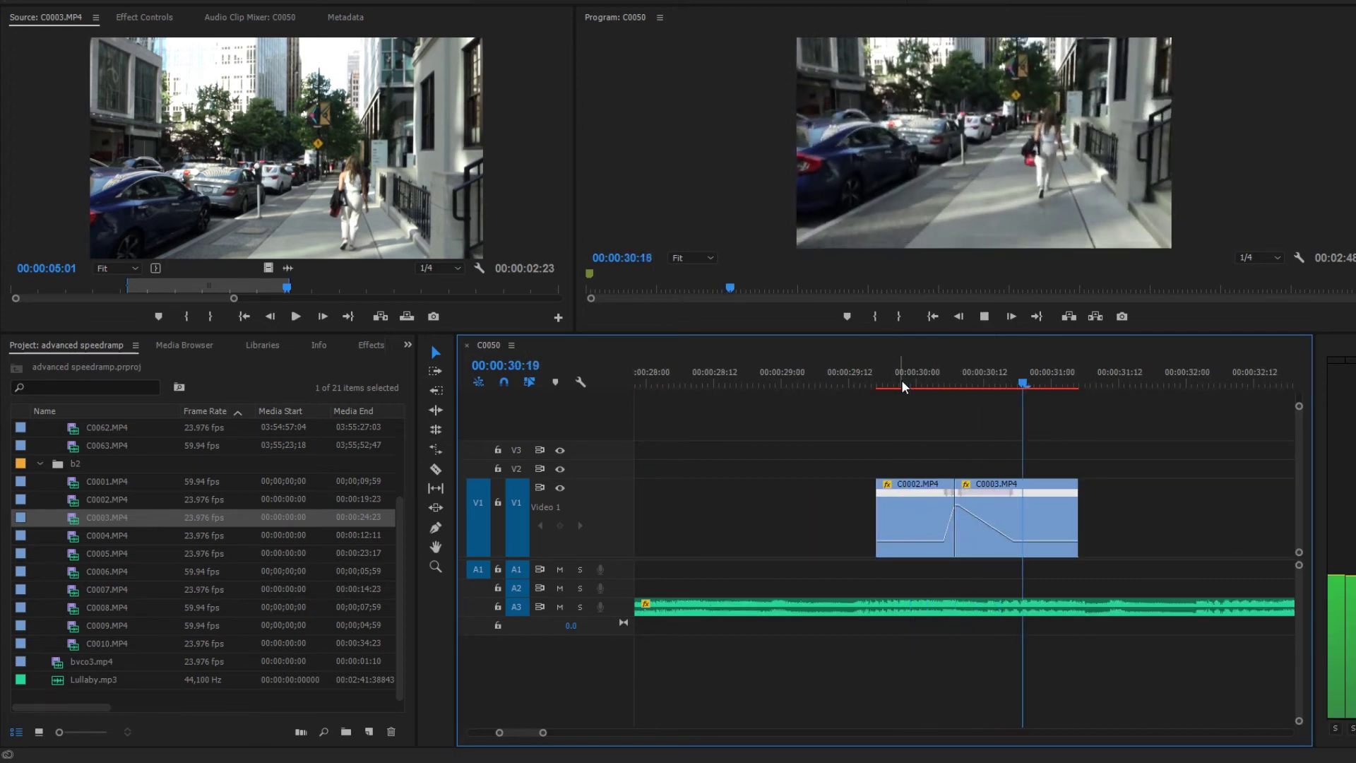
left_click(911, 379)
key("space")
left_click(911, 380)
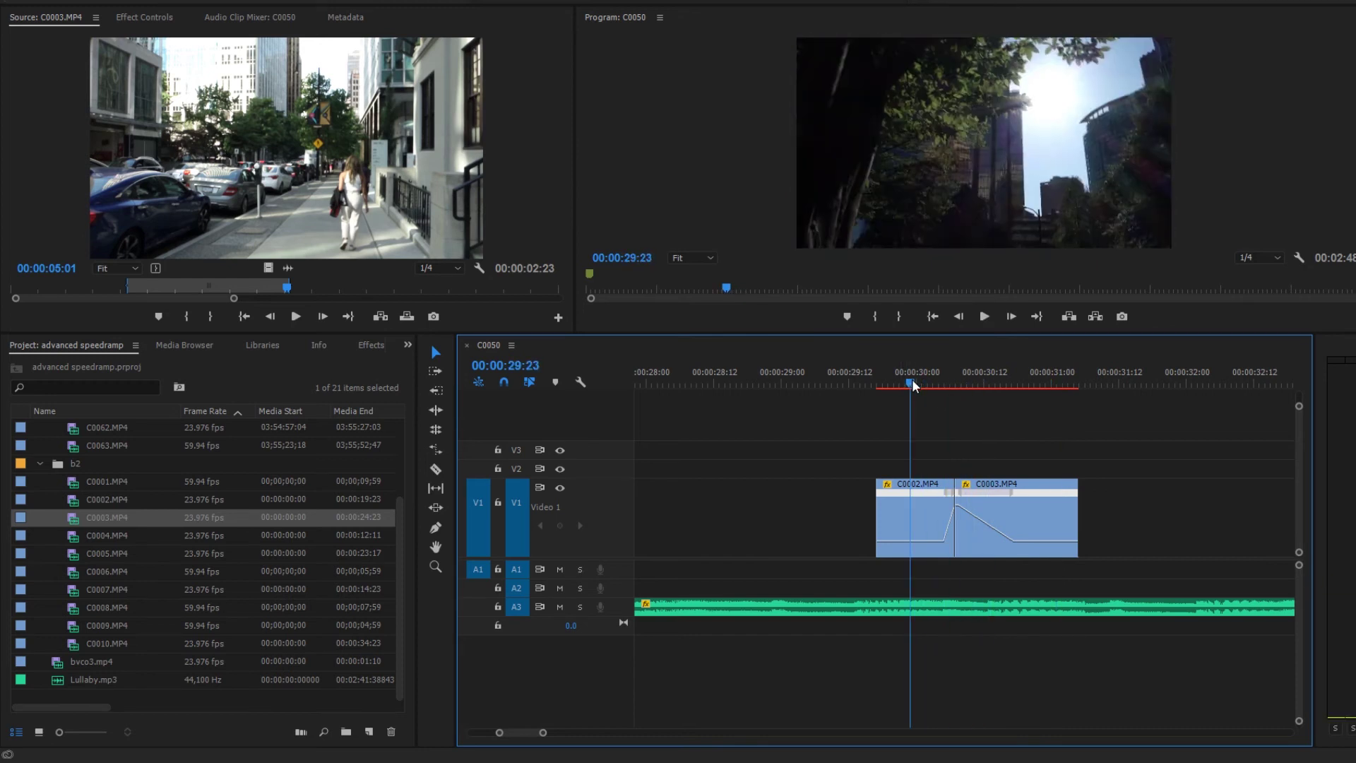
key("equal")
key("equal")
key("space")
- Shorten C0003's speed ramp and replay the cut from about 30:02
key("space")
key("minus")
key("minus")
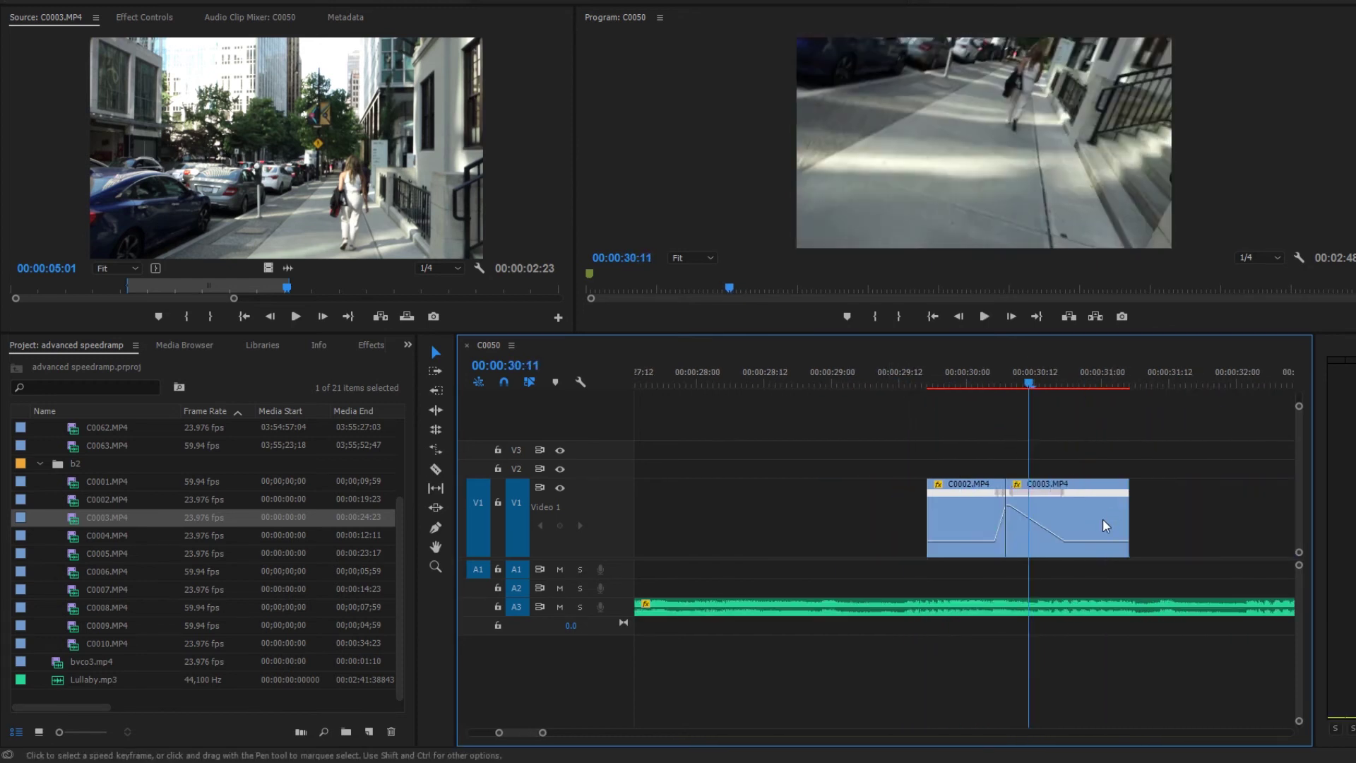
key("equal")
left_click_drag(1031, 499, 986, 499)
left_click(819, 385)
key("space")
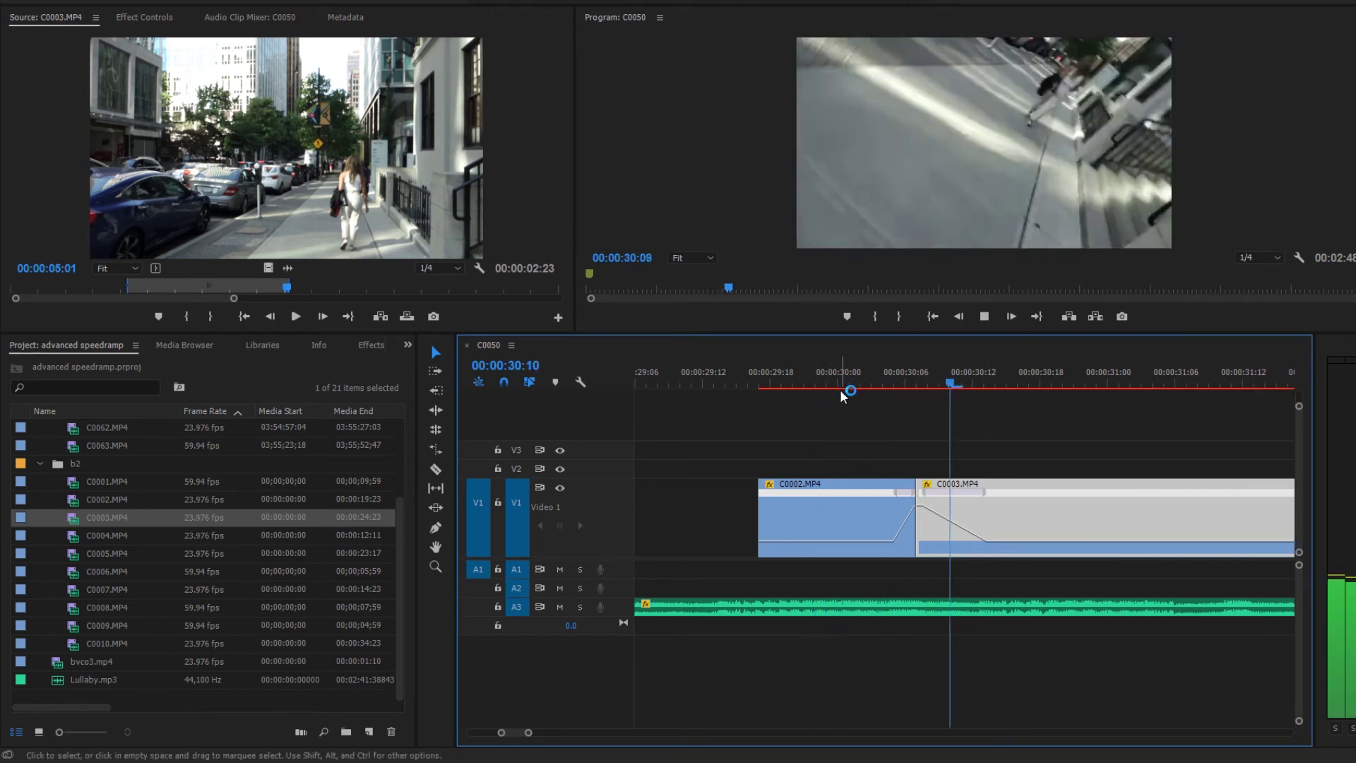
left_click(858, 385)
left_click(858, 385)
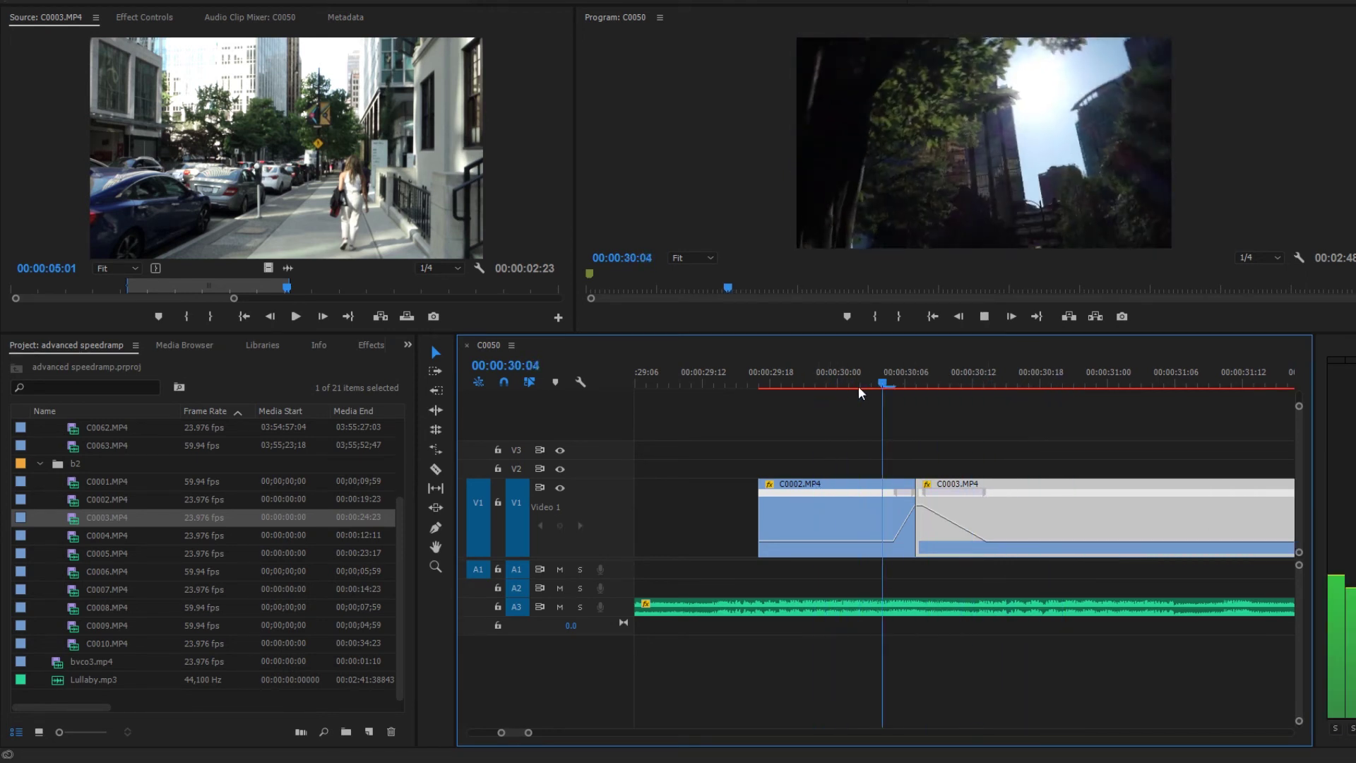
left_click(858, 385)
key("space")
- Slide C0003's speed ramp later to meet the cut and replay from 30:00
key("=")
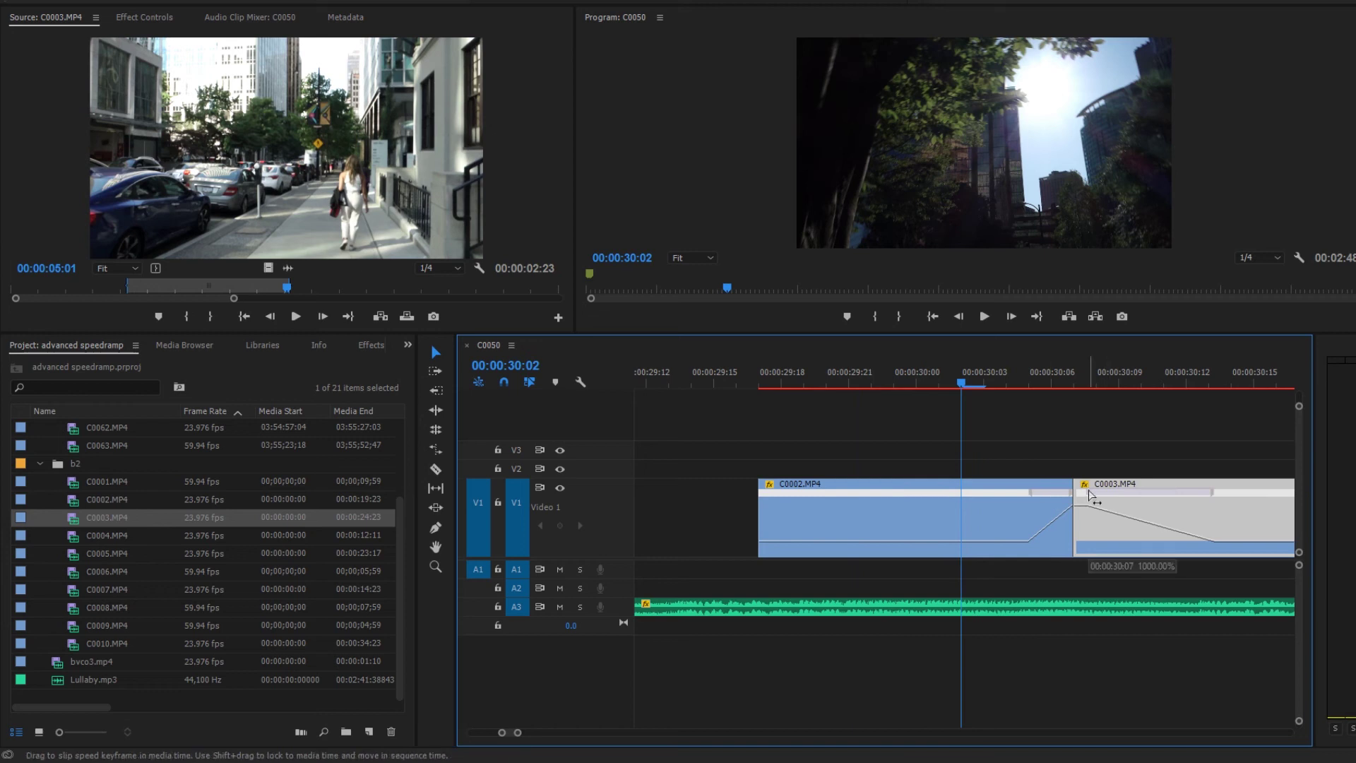
left_click_drag(1091, 496, 1076, 496)
key("minus")
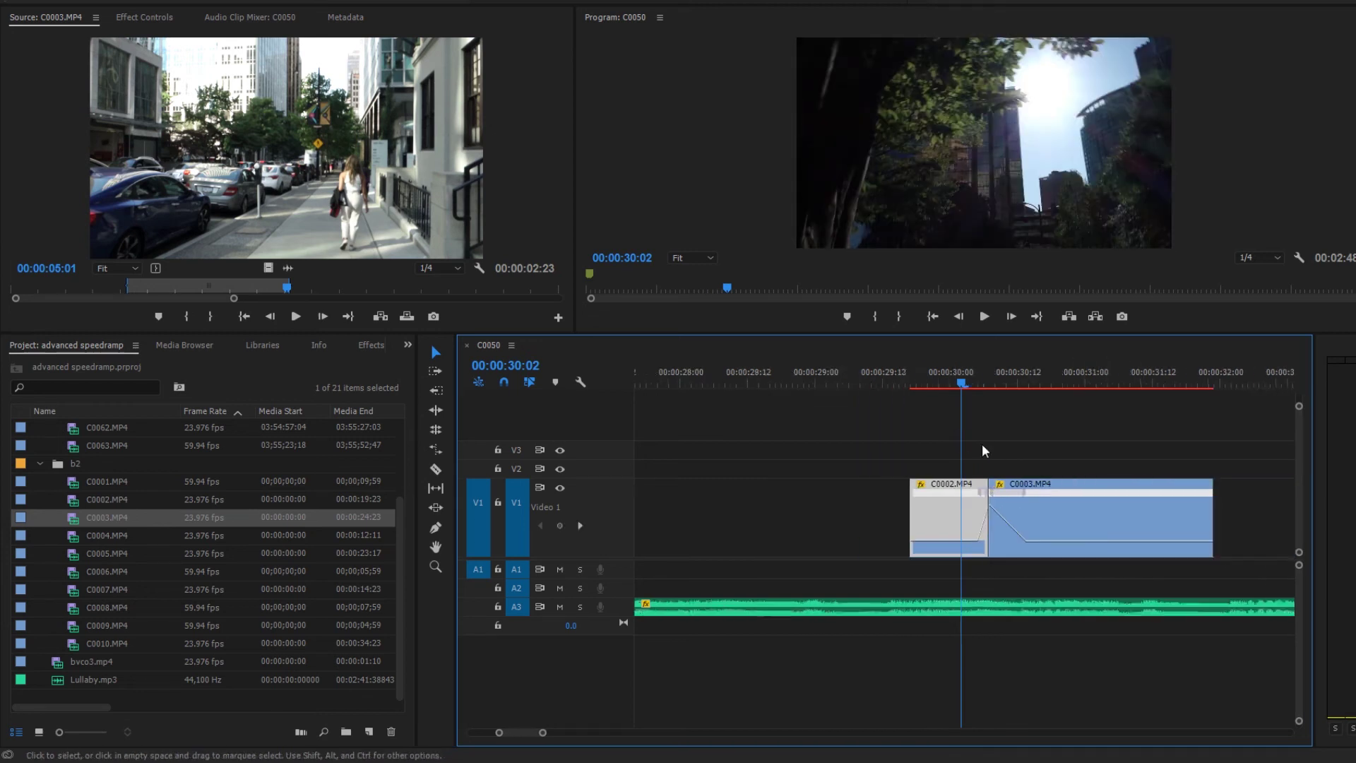
left_click(921, 378)
key("space")
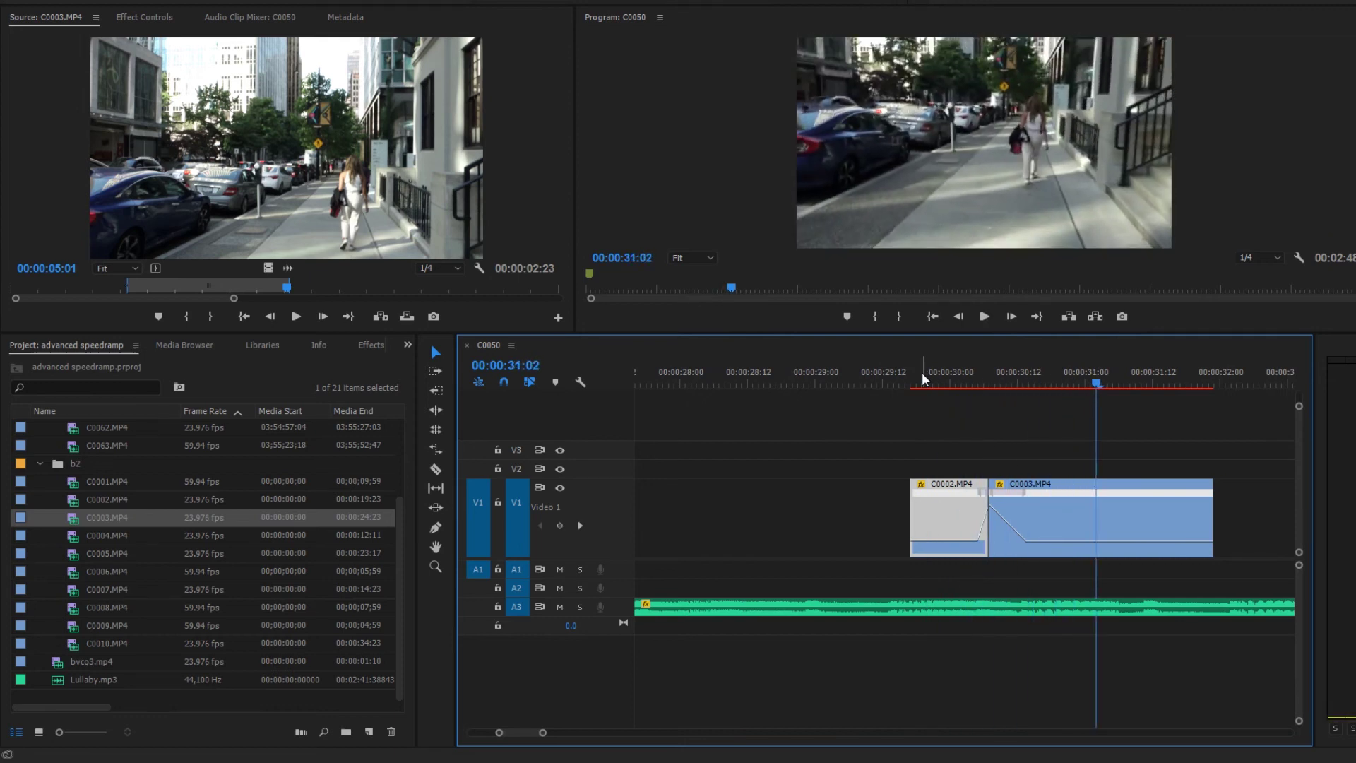
left_click(921, 374)
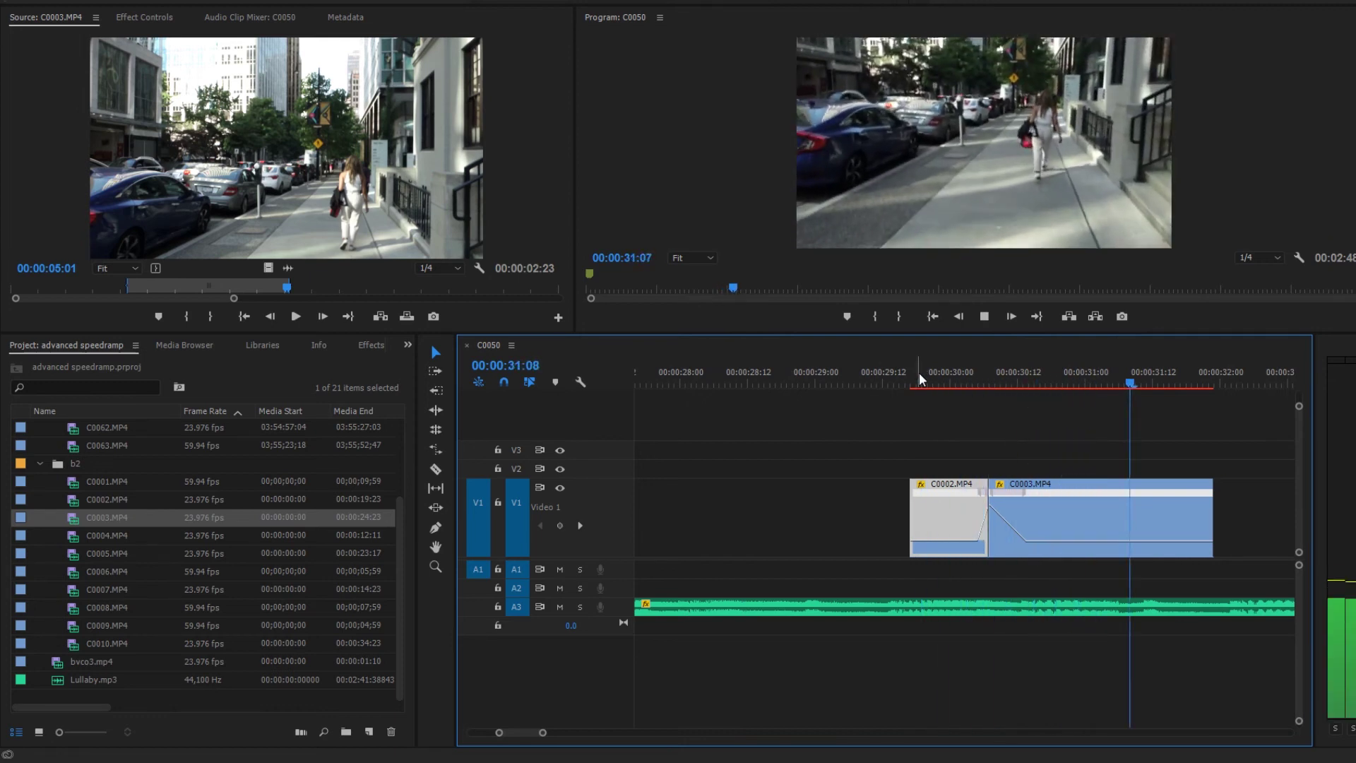
key("space")
key("minus")
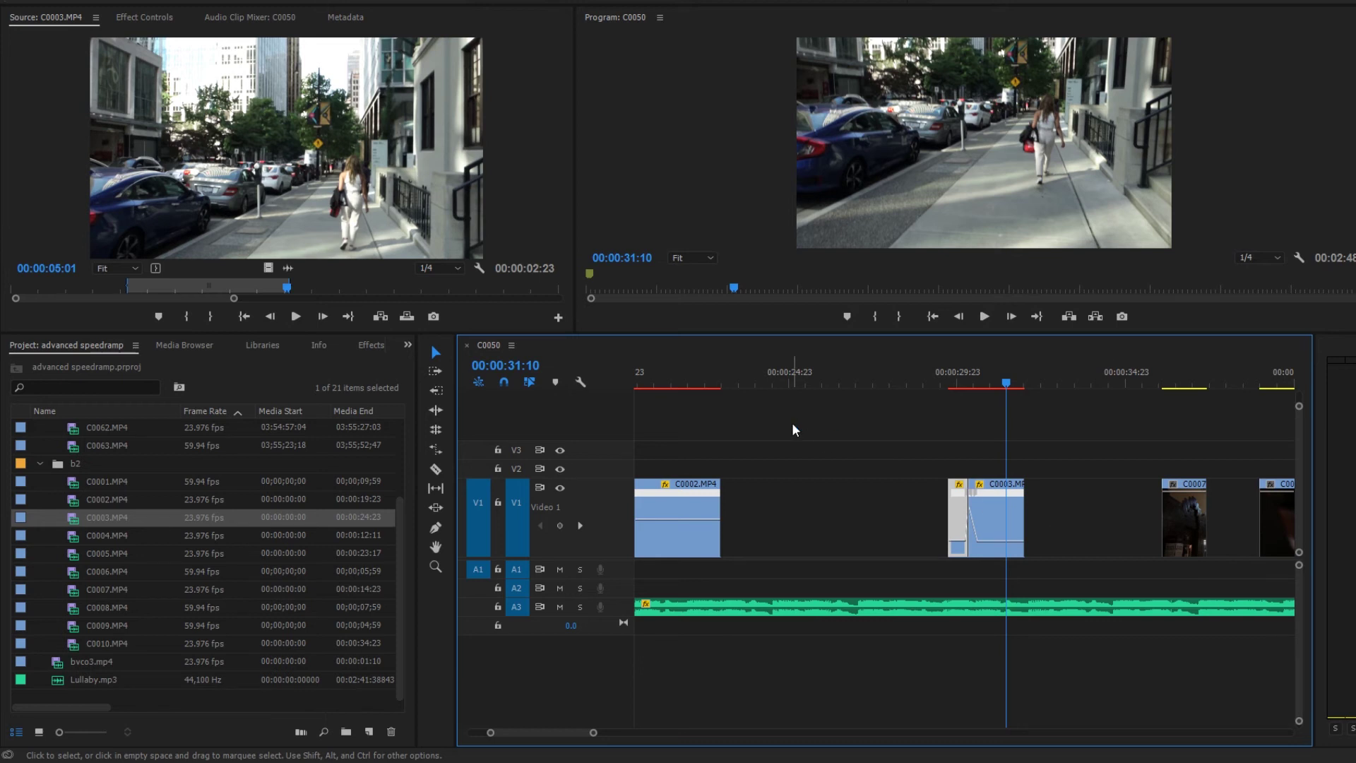
- Delete the empty gap after C0003 so the later clips close up
key("minus")
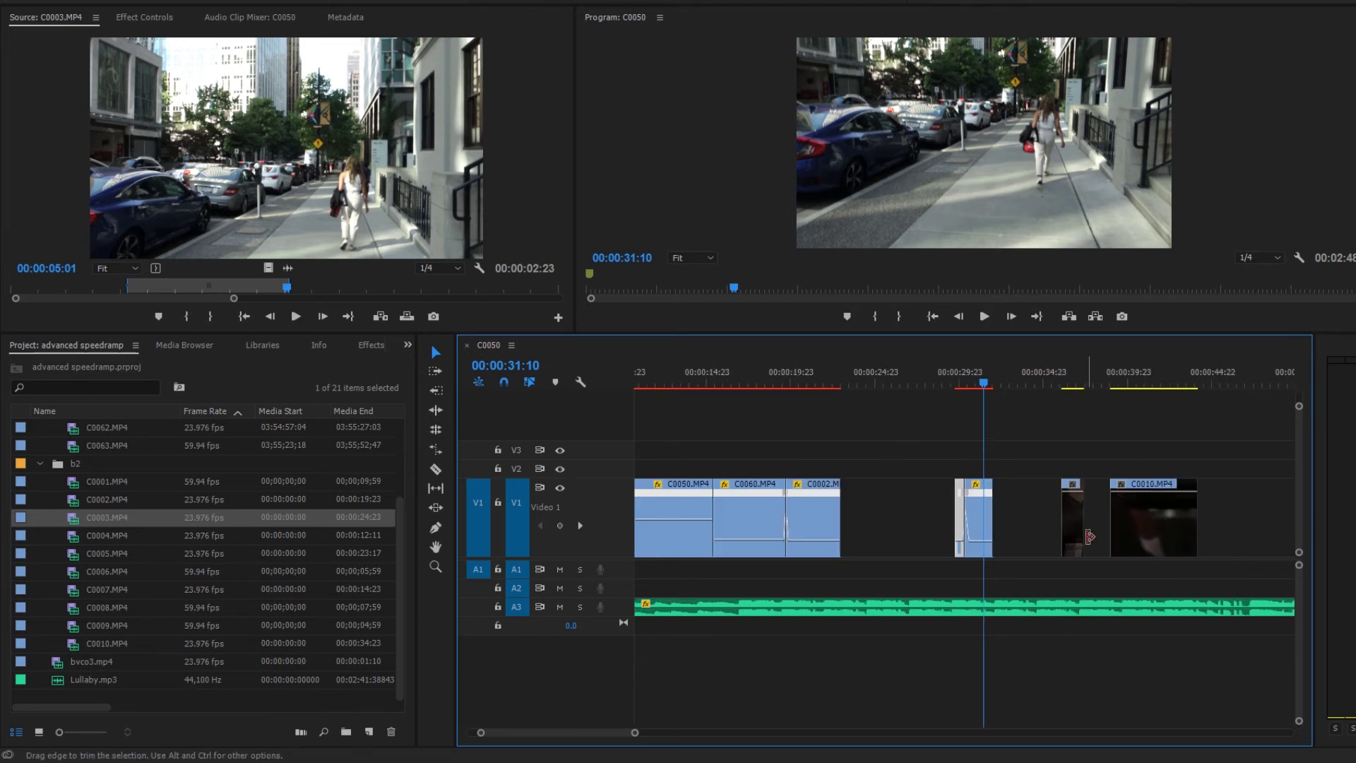
key("equal")
key("equal")
key("minus")
key("minus")
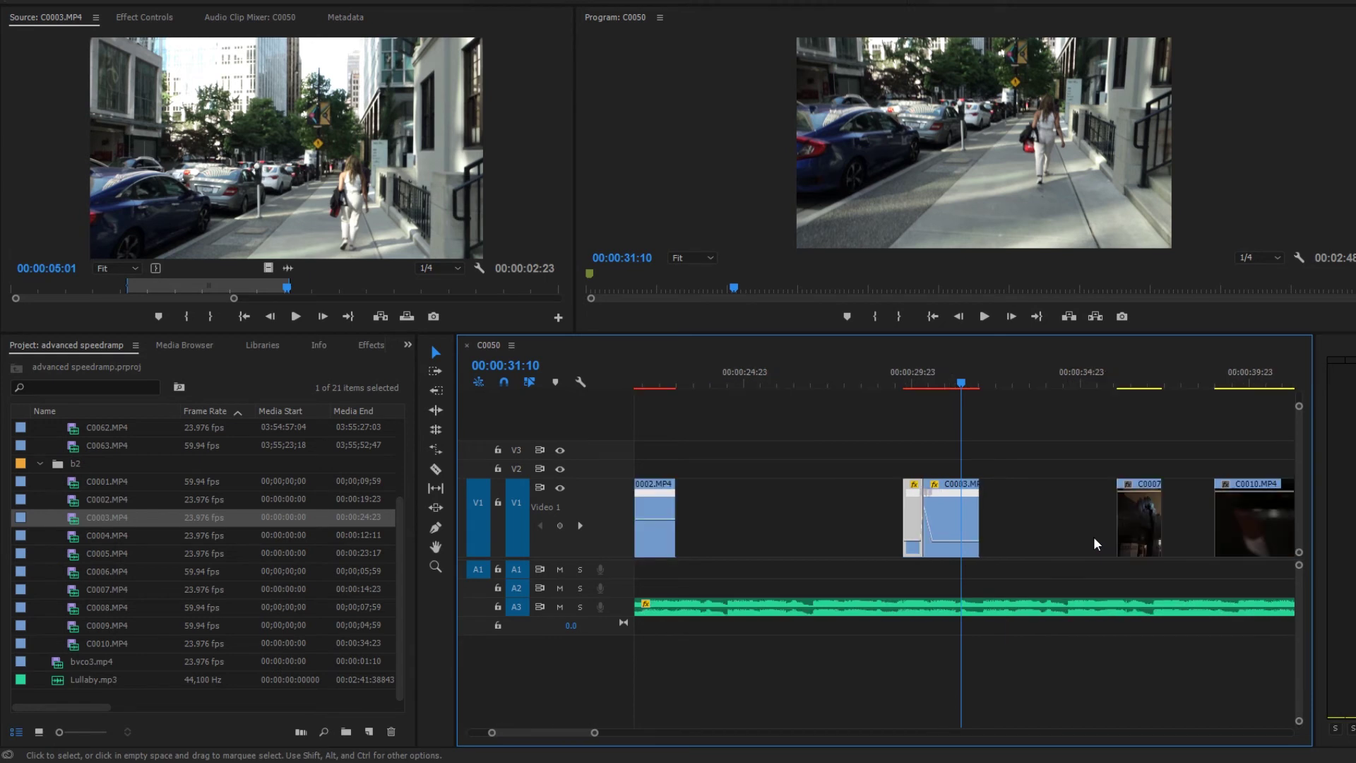
left_click(1032, 524)
key("Delete")
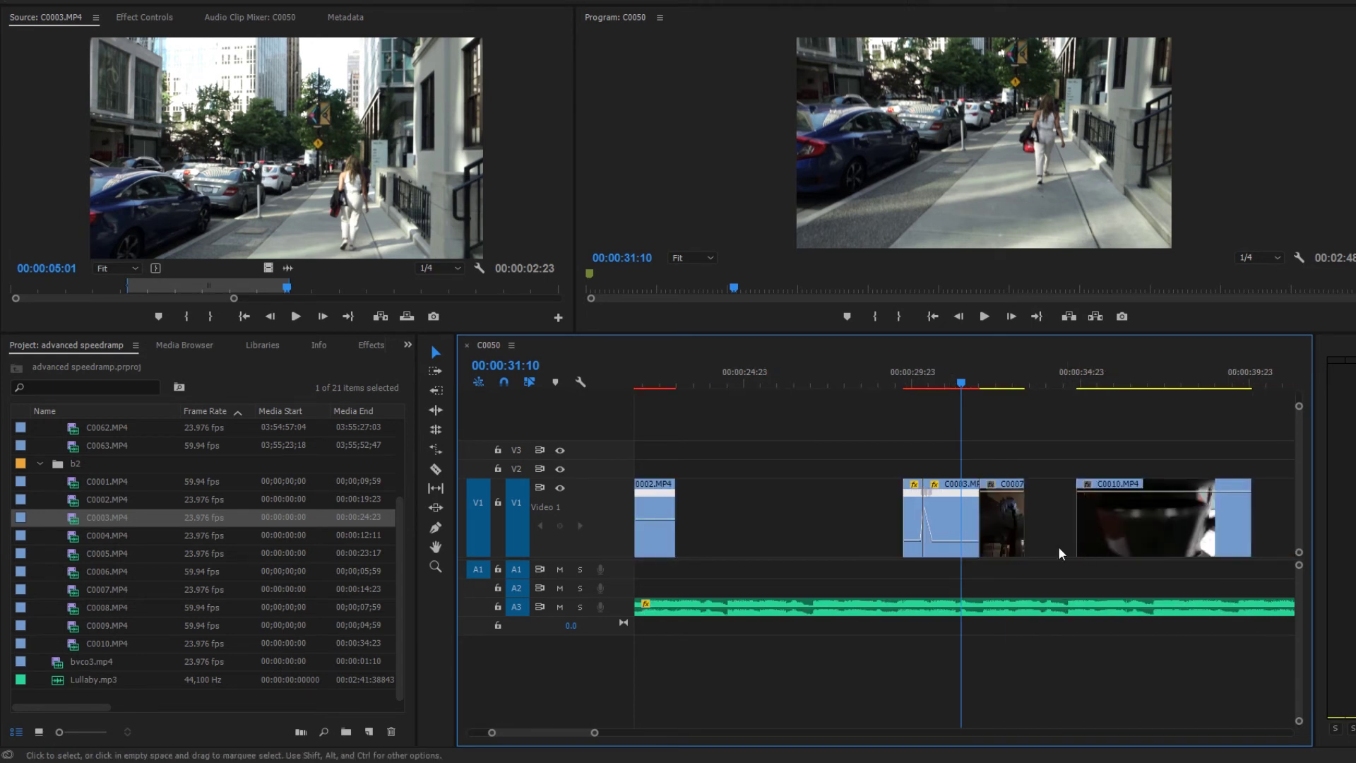
- Move C0007 later toward C0010 and play it back
left_click(1053, 528)
left_click_drag(1004, 491, 1018, 503)
left_click(1009, 386)
key("space")
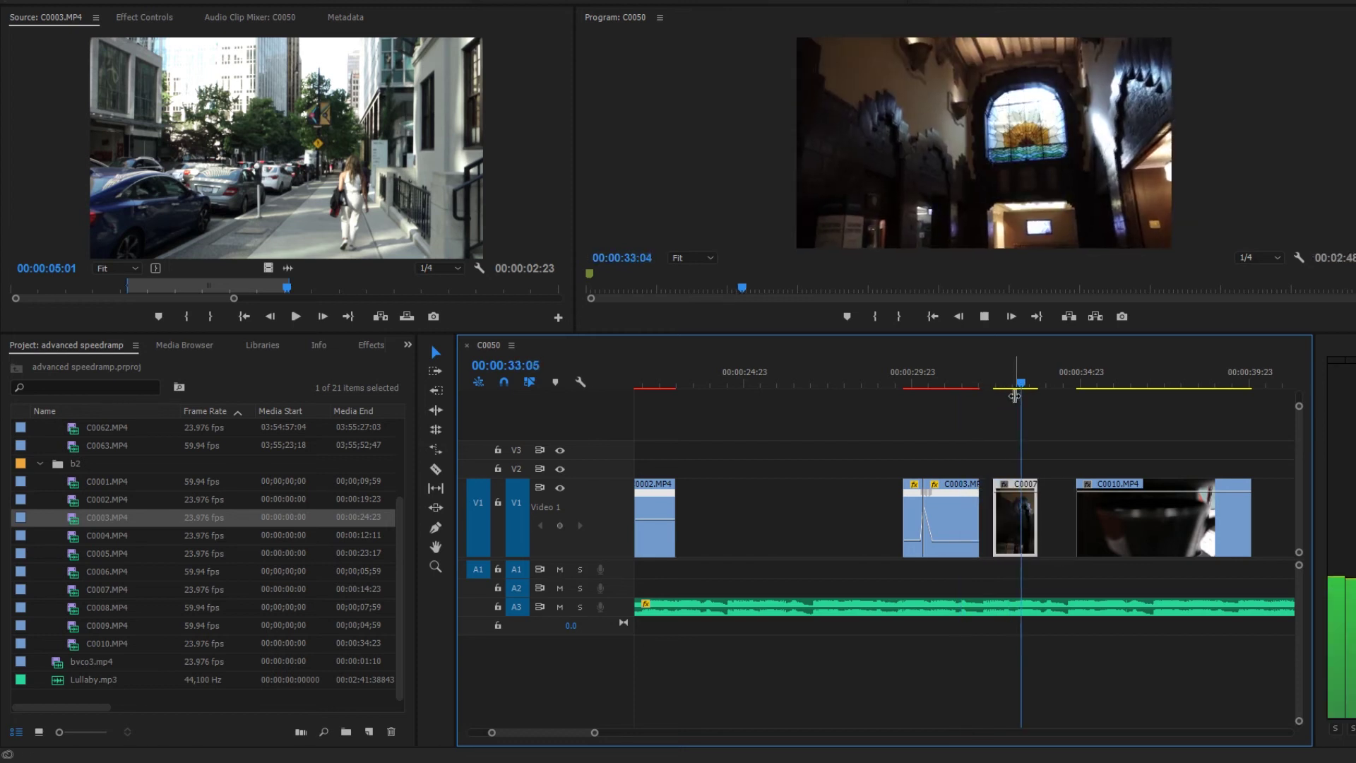
key("equal")
key("space")
- Lengthen C0007's out point and scrub through it around 33:09 to find the whip moment
left_click_drag(961, 373, 920, 374)
left_click_drag(981, 524, 1019, 527)
left_click(960, 371)
left_click_drag(961, 370, 971, 398)
- Show C0007's Time Remapping speed keyframes on the timeline
right_click(990, 521)
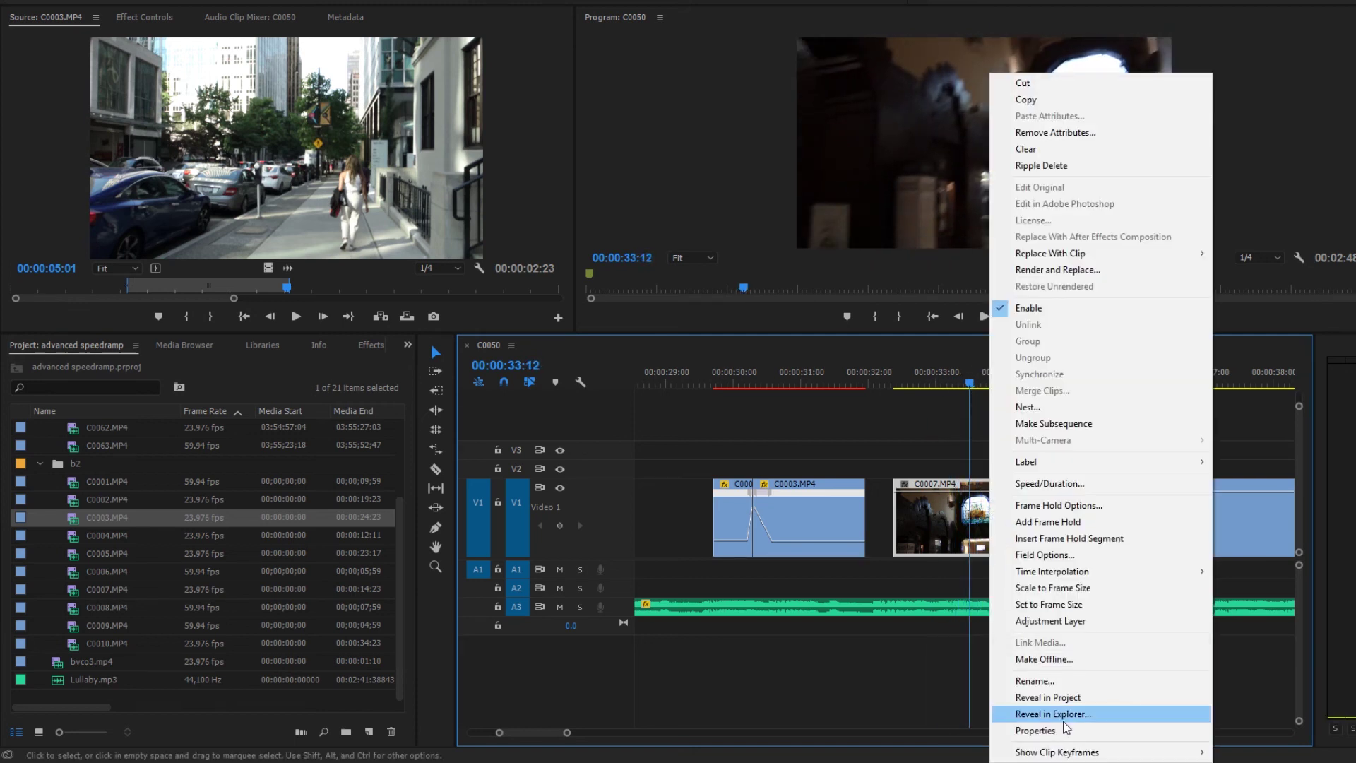
mouse_move(1065, 754)
left_click(1268, 752)
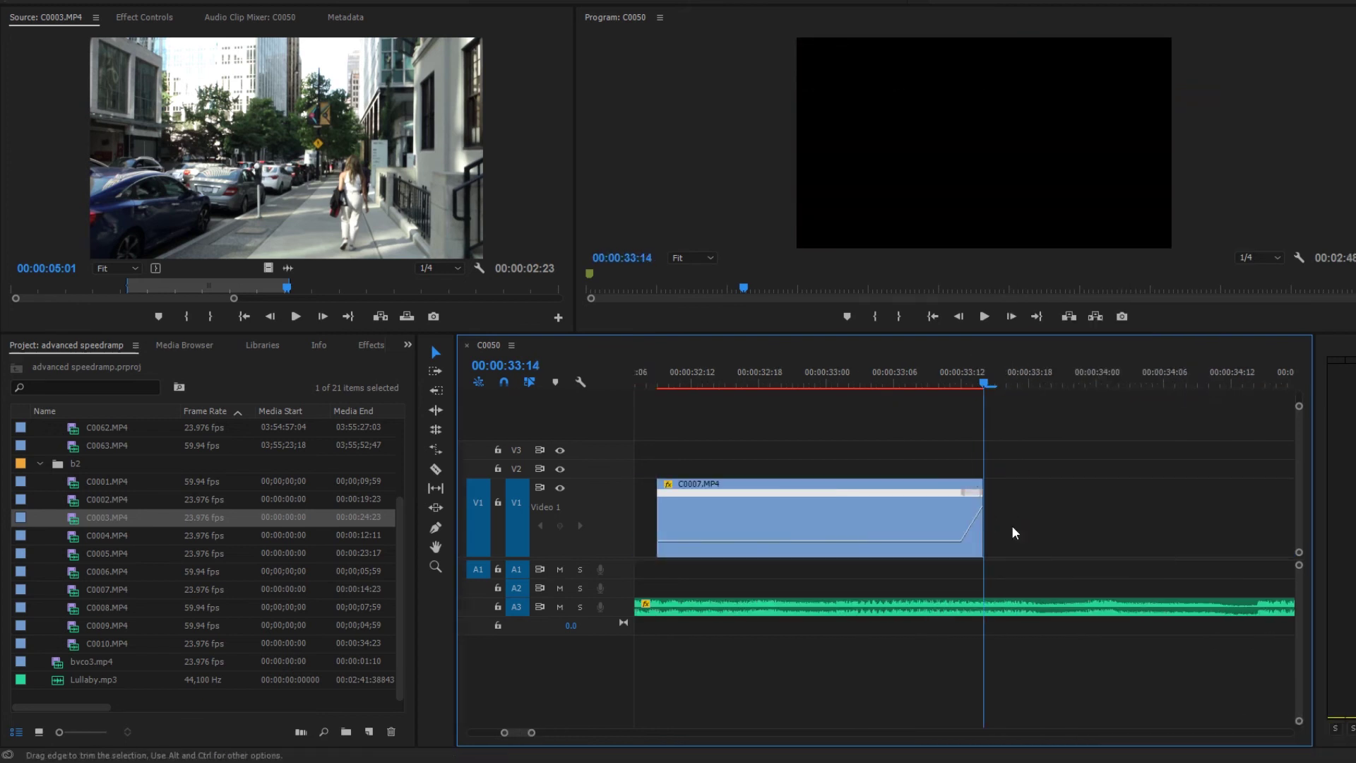
left_click(1068, 527)
key("Delete")
key("minus")
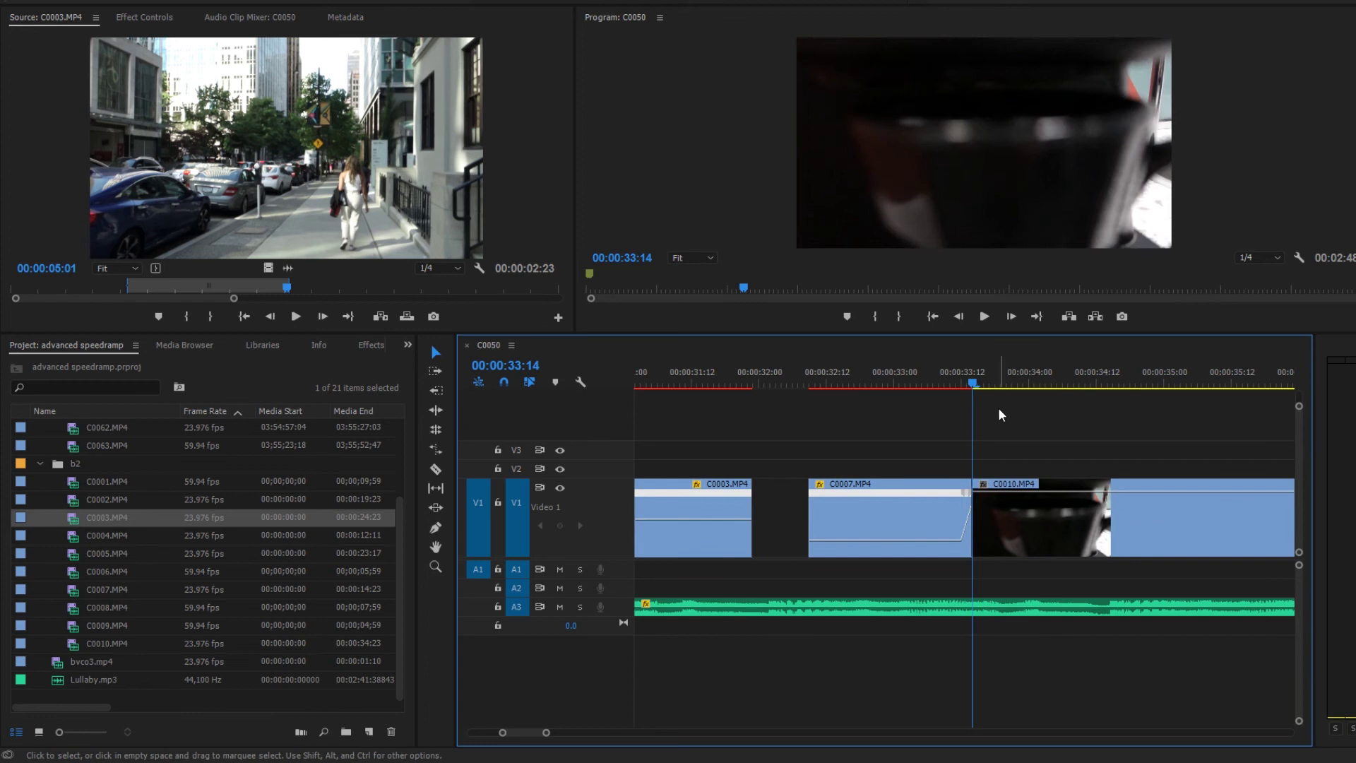
- Scrub into C0010 past 34:18 to find where it should start
left_click_drag(991, 379, 1074, 386)
key("minus")
key("minus")
key("equal")
key("equal")
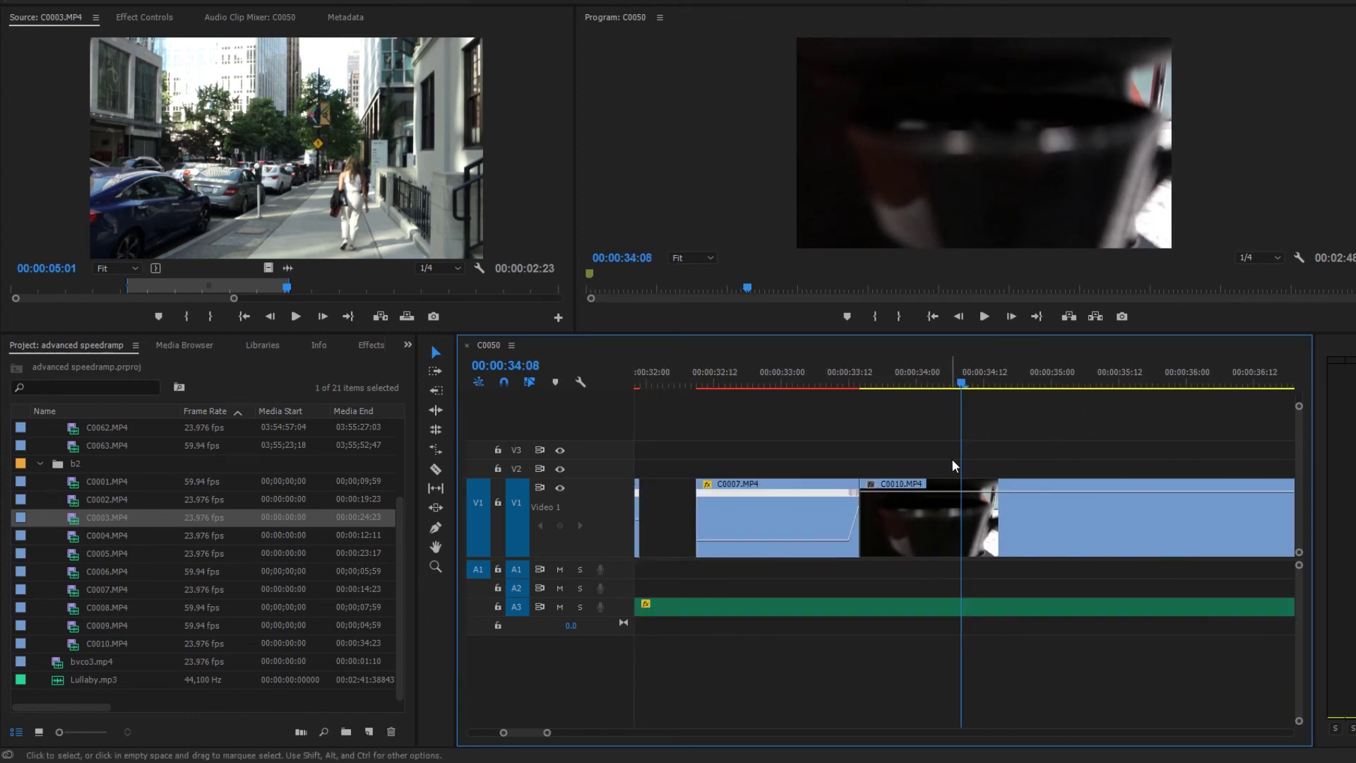
left_click_drag(980, 384, 1018, 385)
key("minus")
key("minus")
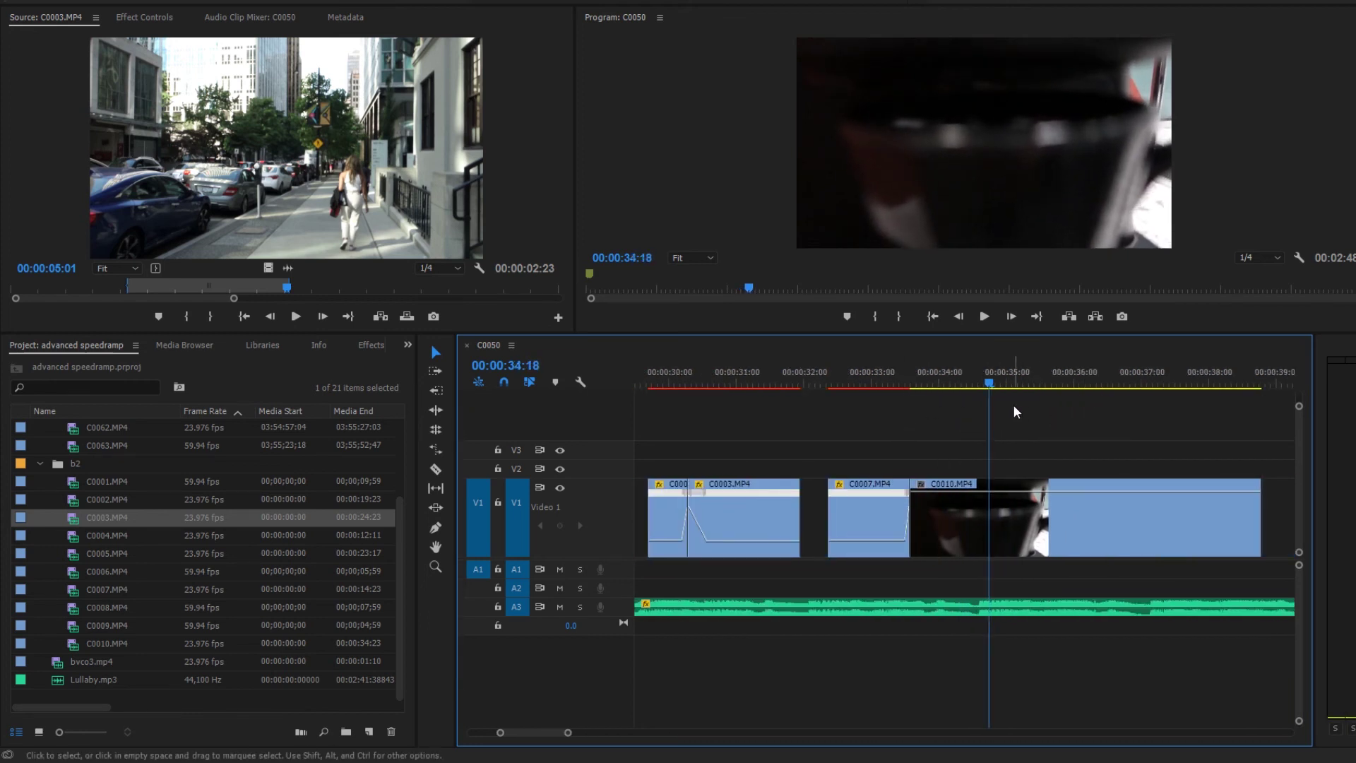
key("equal")
mouse_move(965, 383)
left_mouse_down()
mouse_move(1027, 390)
mouse_move(959, 393)
mouse_move(990, 389)
left_mouse_up()
- Razor C0010 at 35:01 and delete the left piece
key("c")
key("Left")
key("Left")
key("Left")
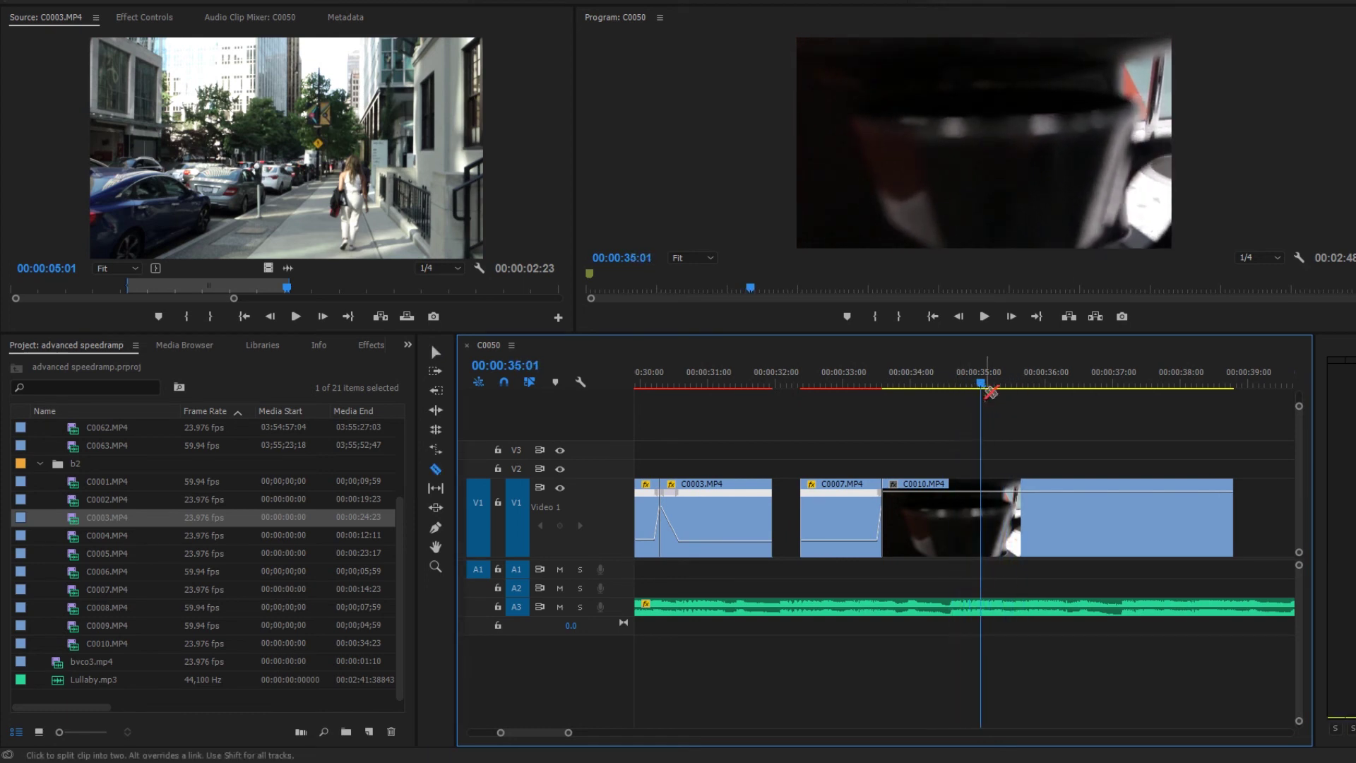
left_click(982, 502)
key("v")
left_click(949, 521)
key("Delete")
left_click(1019, 527)
- Scrub through the trimmed C0010 to 36:10 and open its clip options
key("Right")
key("Right")
key("Right")
key("Right")
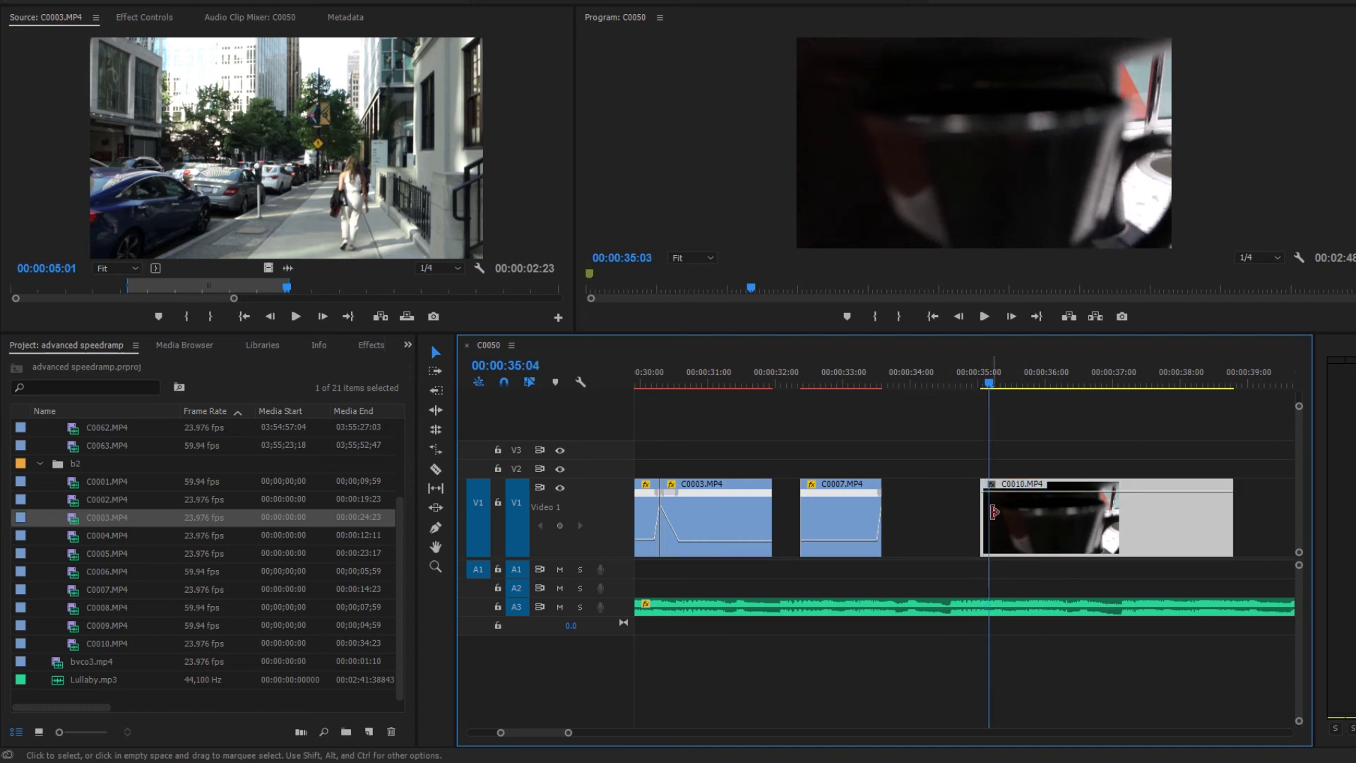
left_click_drag(1010, 378, 1076, 397)
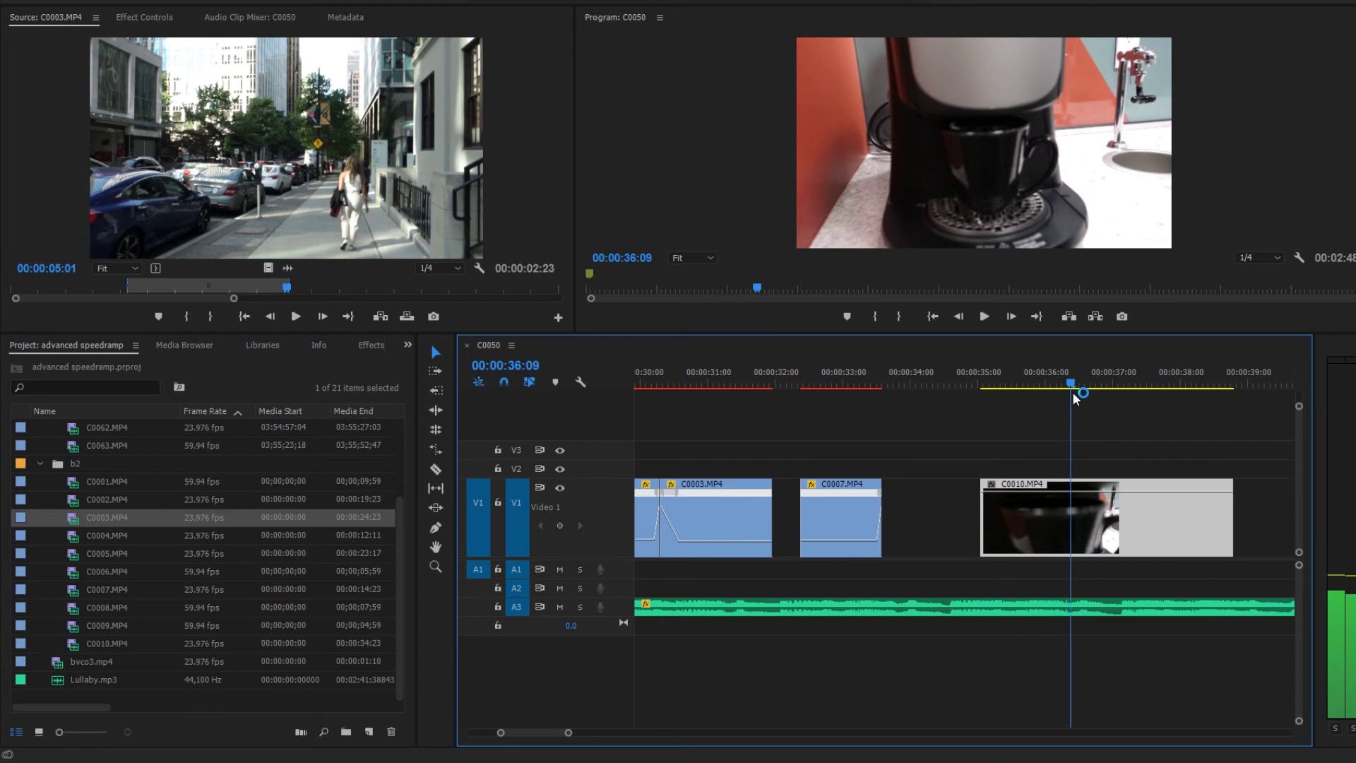
right_click(1078, 500)
- Show C0010's Time Remapping speed keyframes and play the C0007–C0010 cut up to 33:06
mouse_move(1143, 751)
mouse_move(1338, 753)
left_click(1243, 752)
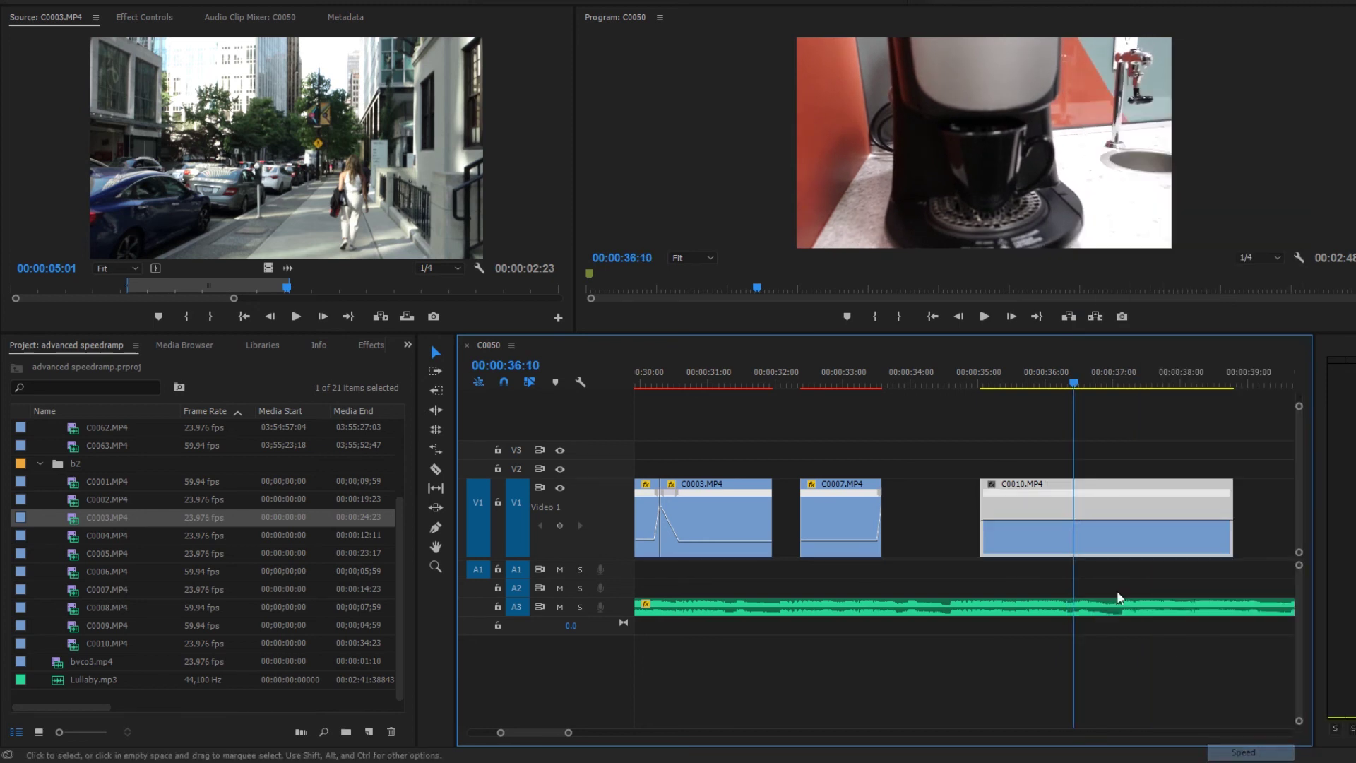
left_click(815, 387)
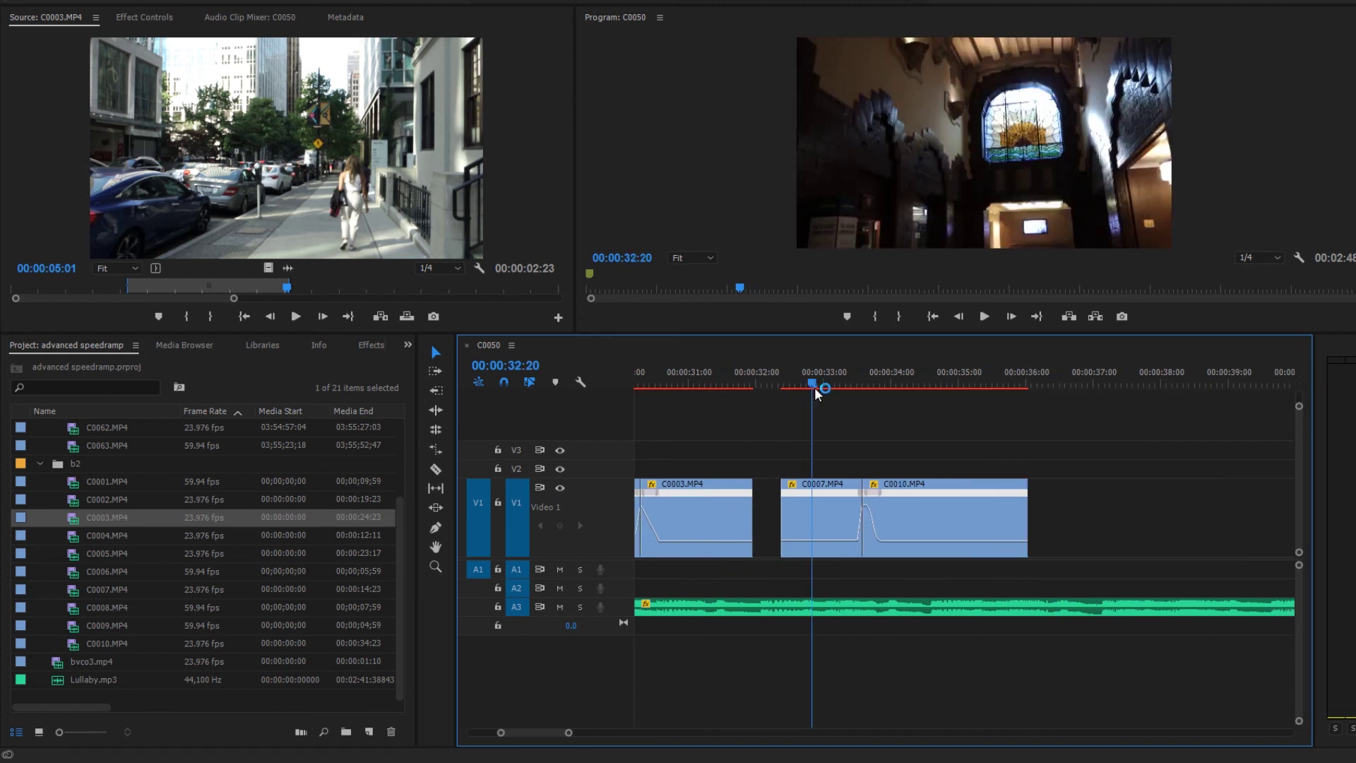
key("space")
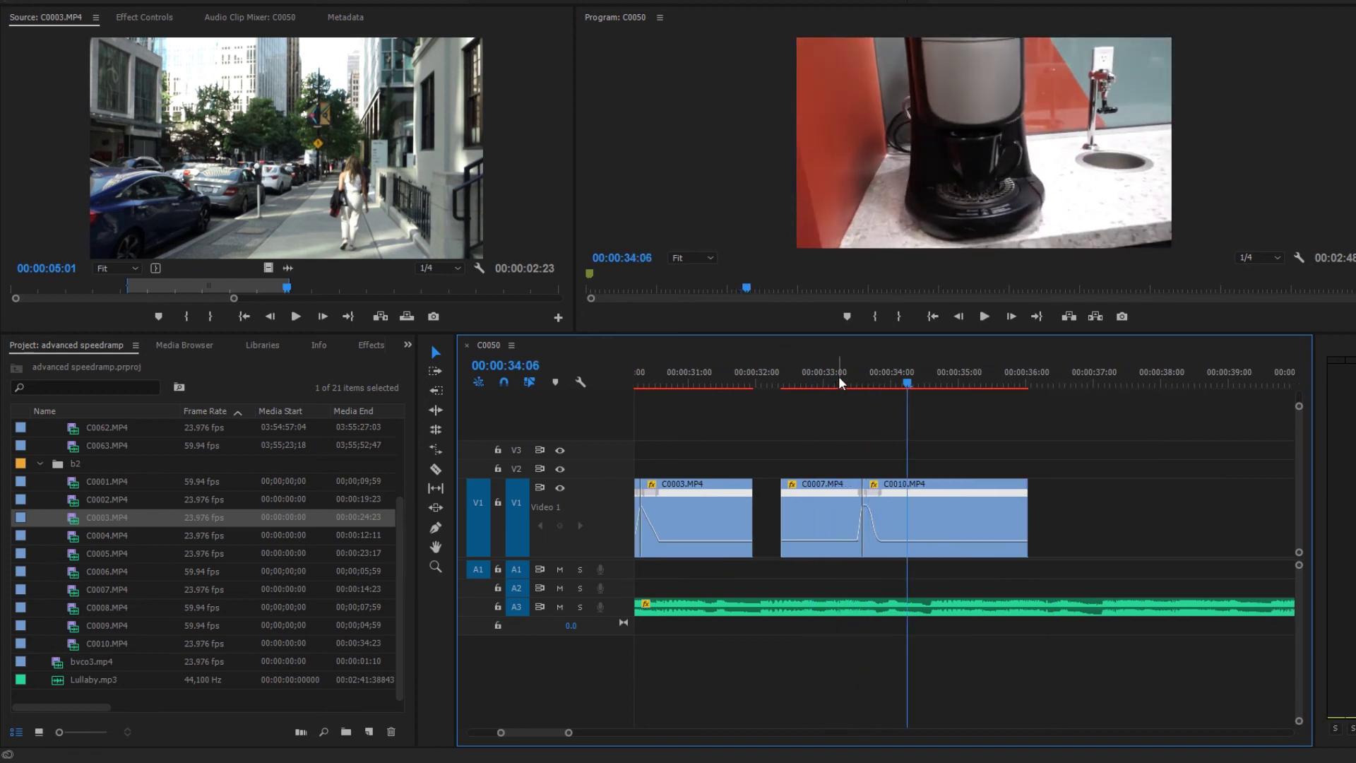
left_click(841, 377)
- Slip C0007's speed ramp slightly earlier and replay the transition from just before 33:04
key("=")
key("=")
key("=")
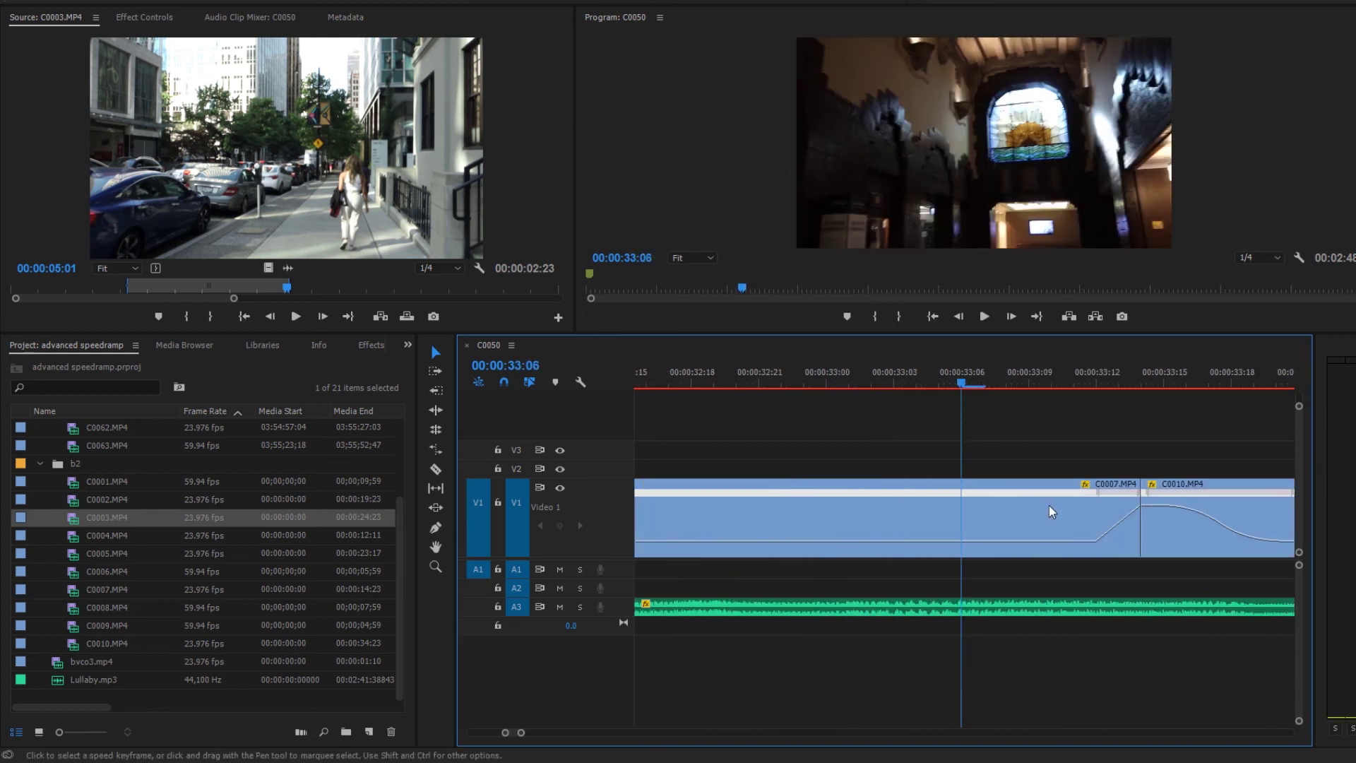
left_click_drag(1106, 491, 1097, 490)
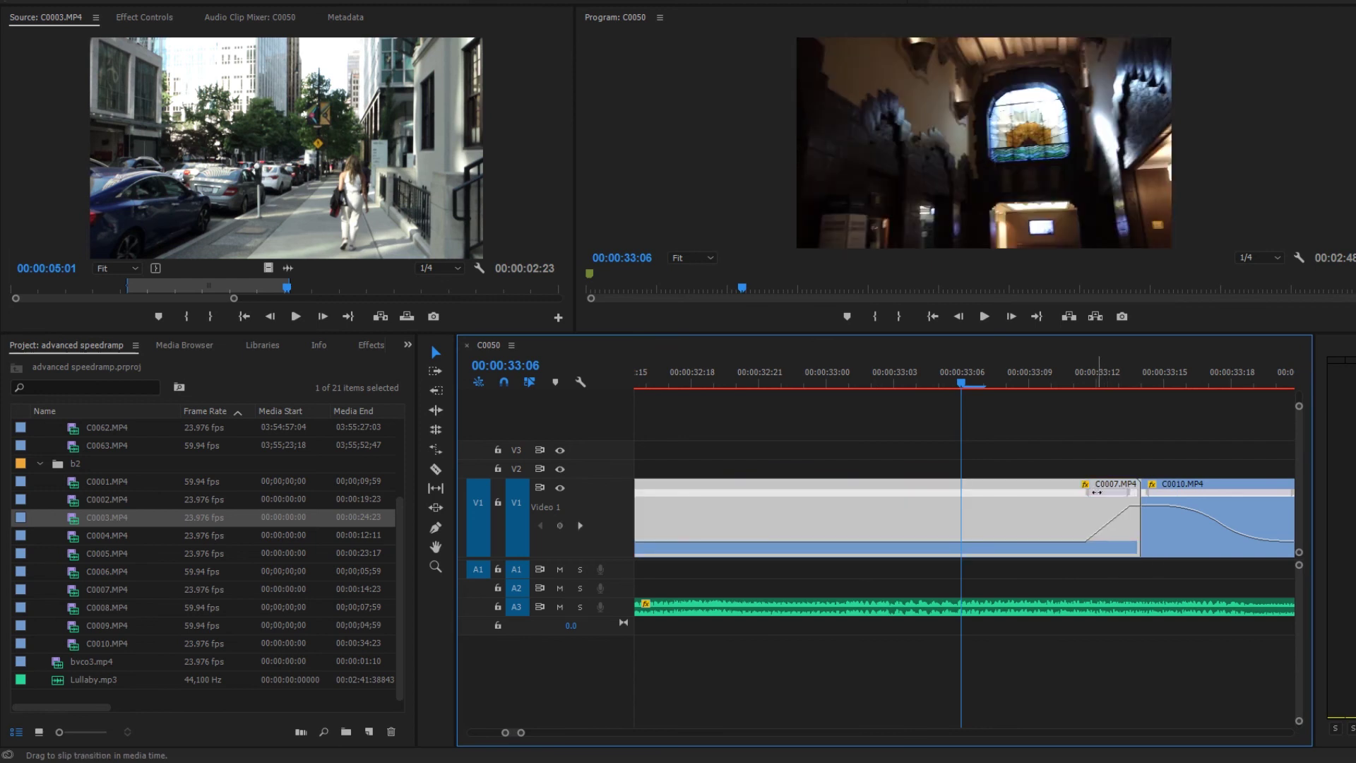
key("space")
key("minus")
left_click(946, 371)
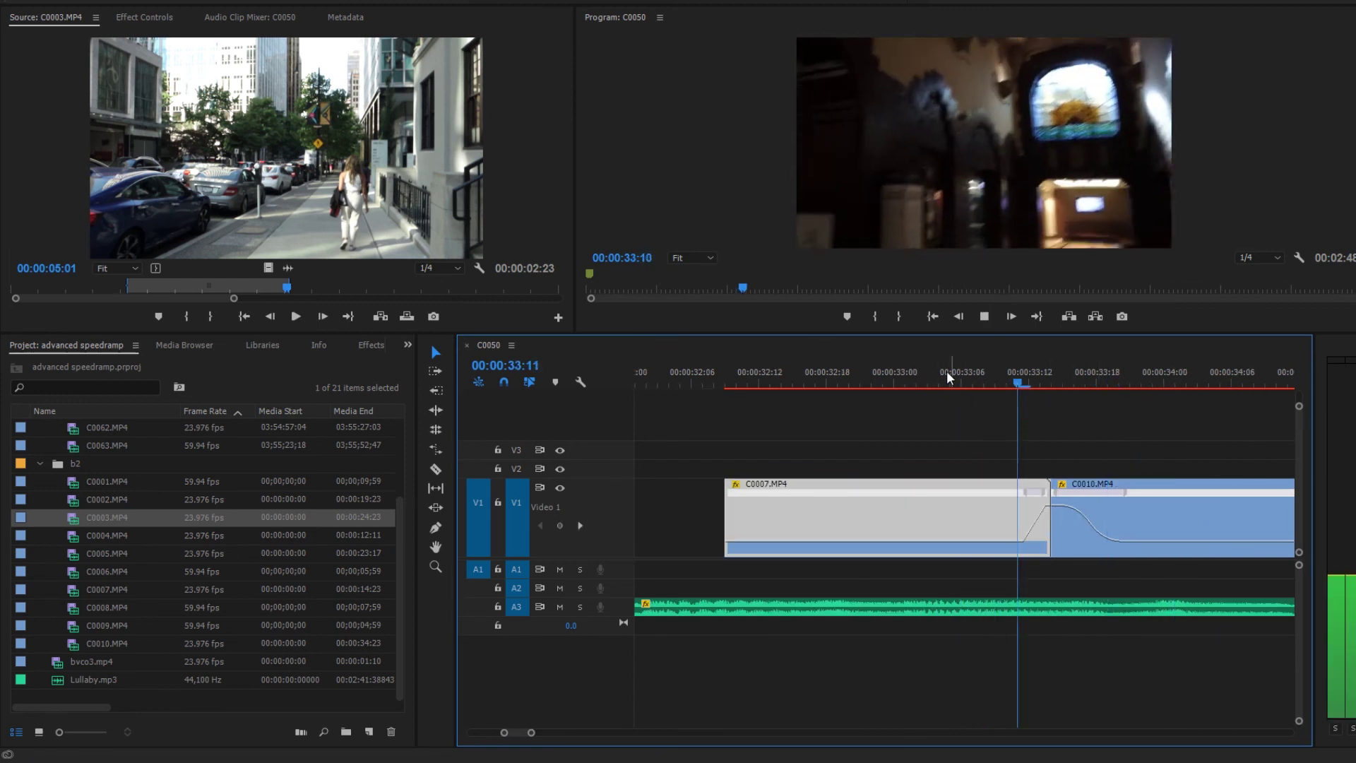
left_click(946, 370)
key("space")
key("minus")
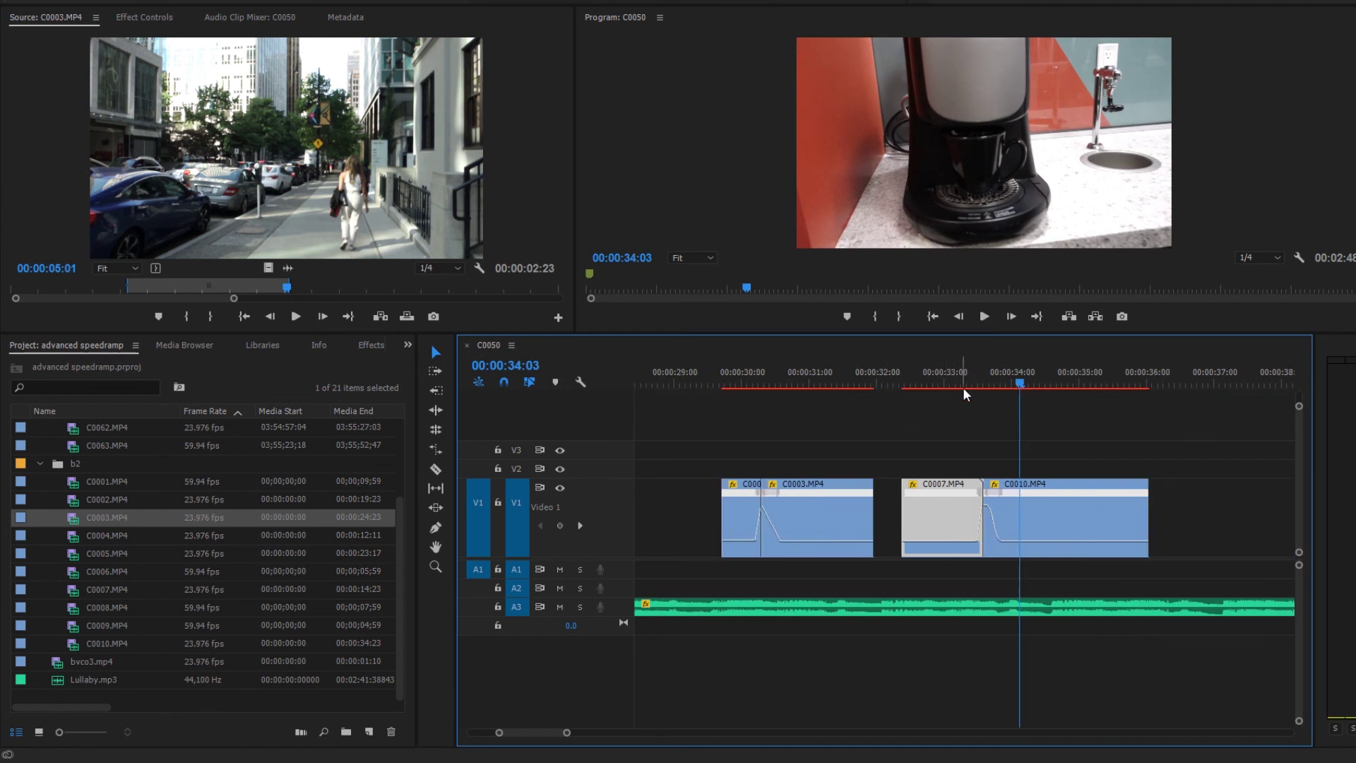
left_click(963, 380)
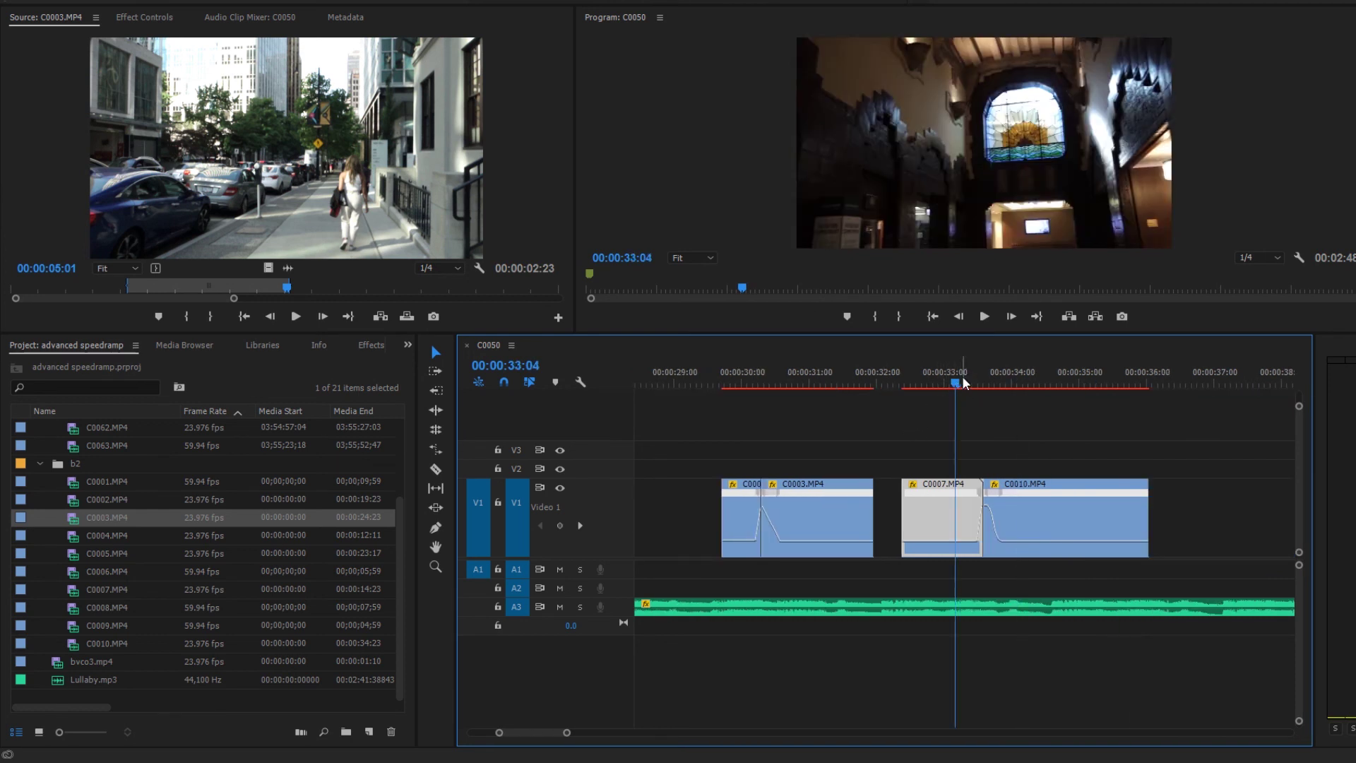